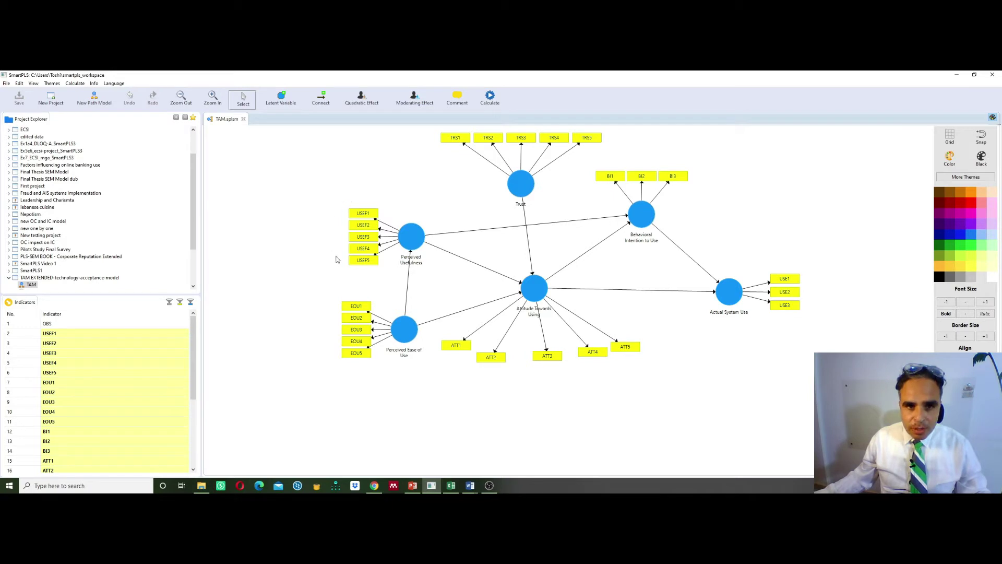
click(242, 107)
drag(316, 181, 431, 279)
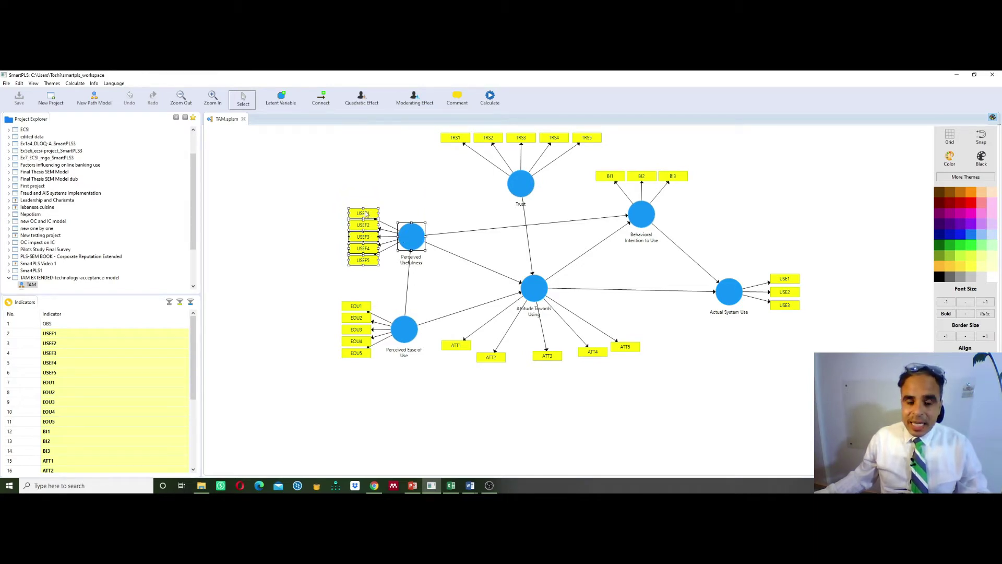
click(345, 184)
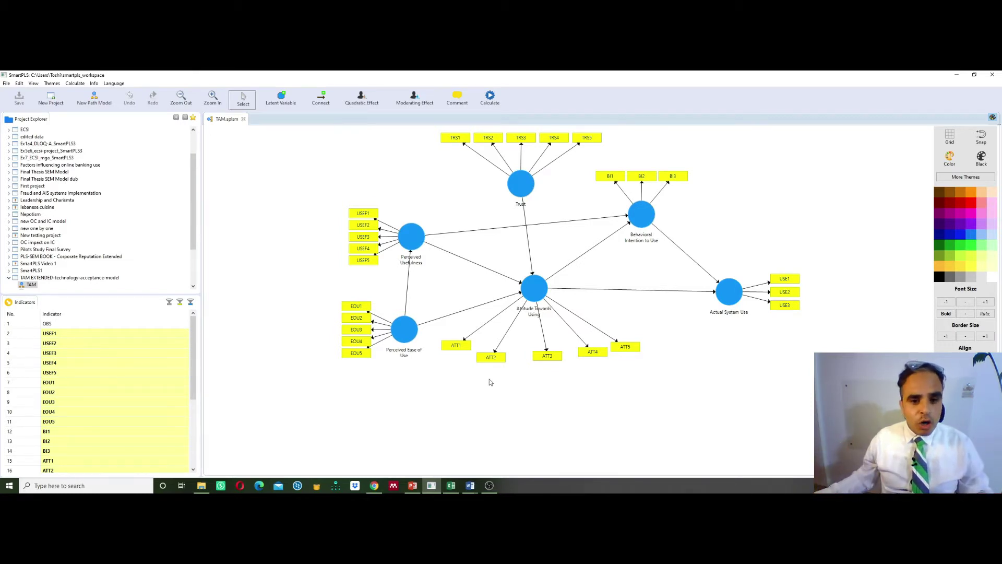
- Switch to PowerPoint, present the measurement model slides from the beginning through Indicator Reliability, and exit the slide show
click(413, 485)
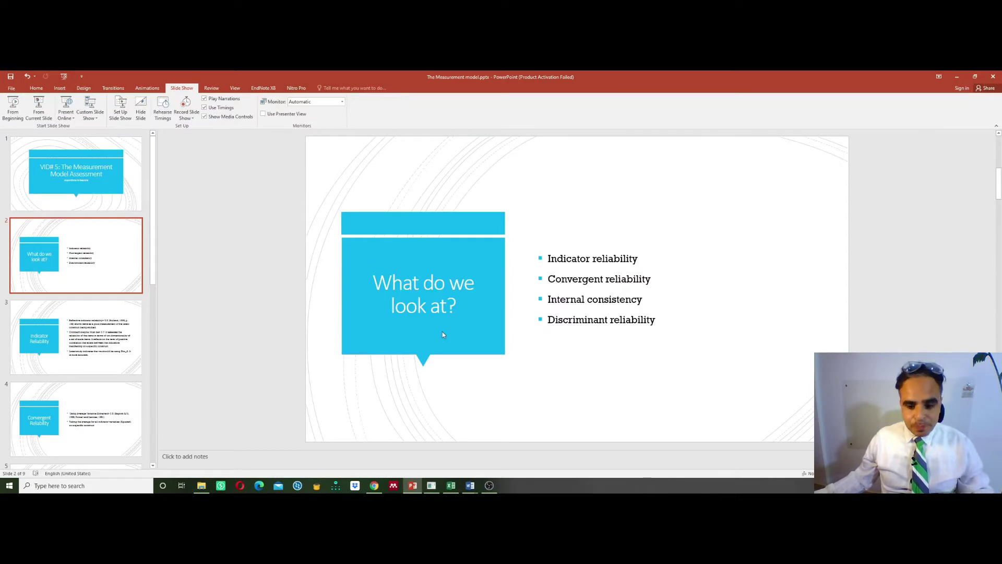
click(13, 113)
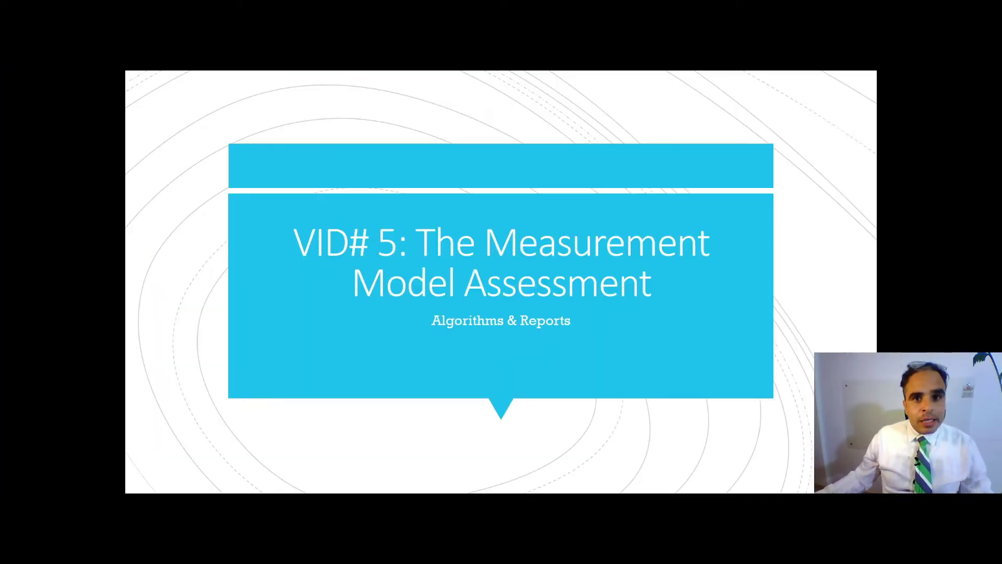
click(243, 316)
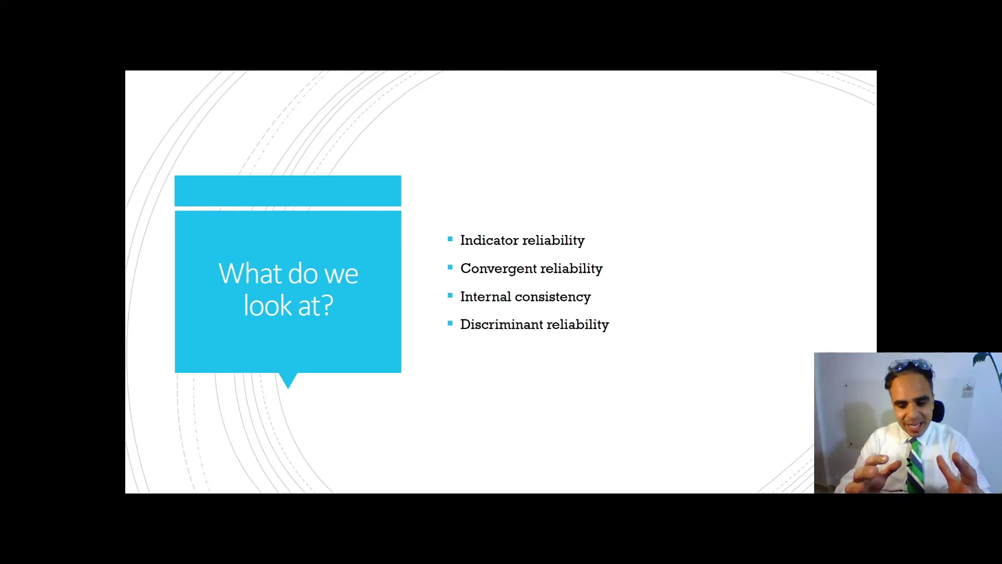
key(Right)
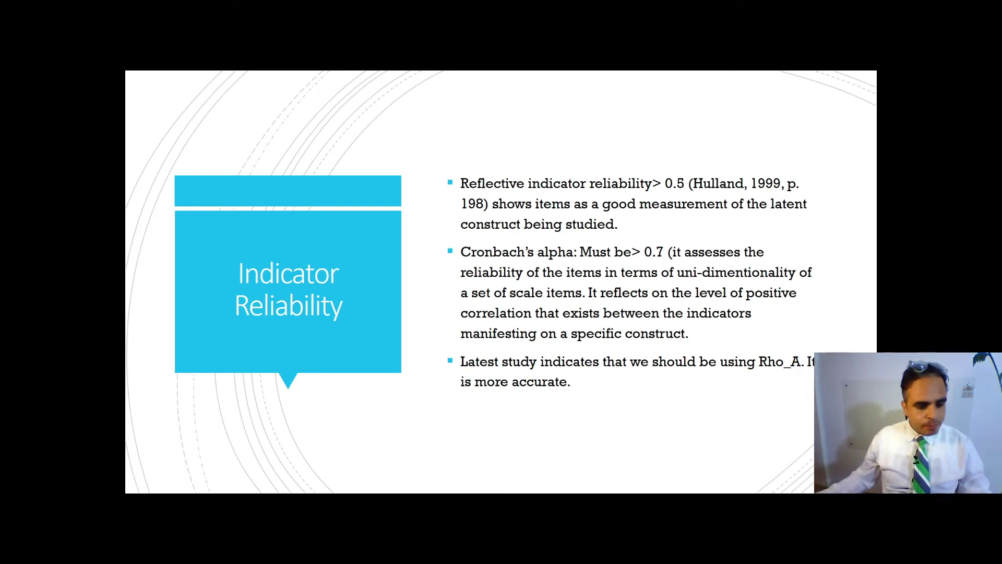
key(Escape)
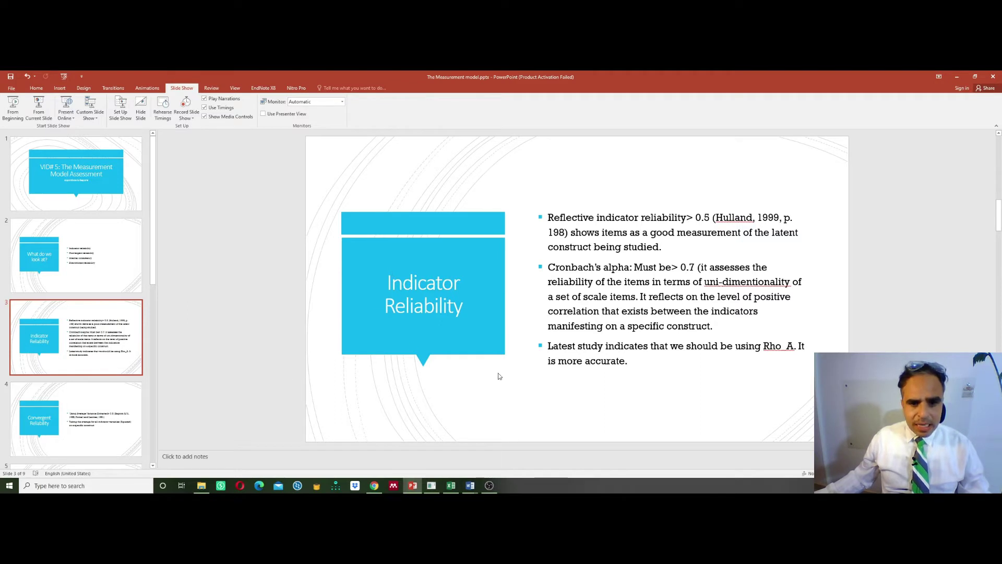
- Switch to SmartPLS, run the PLS Algorithm on the TAM model with the Path weighting scheme, and return to the model diagram
mouse_move(432, 488)
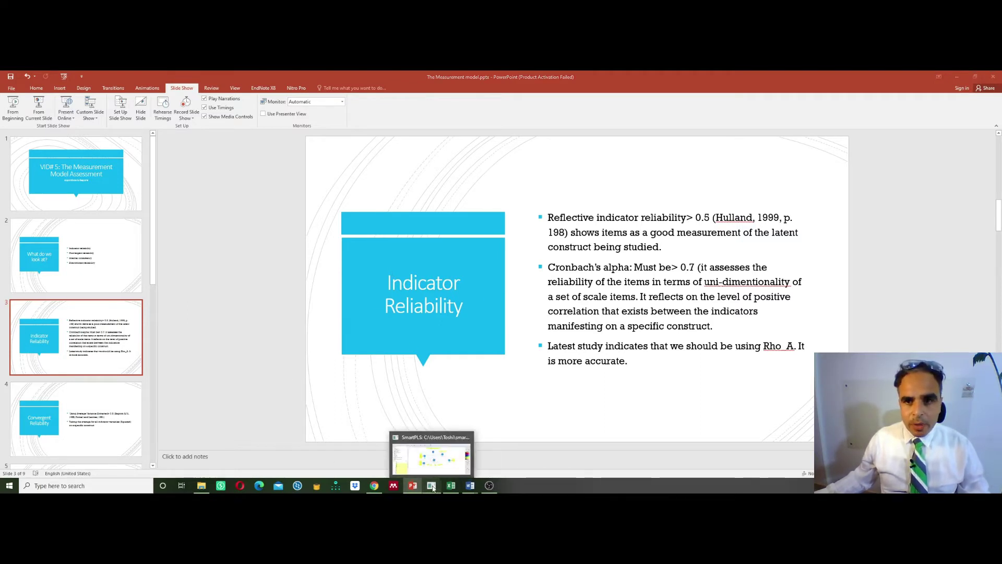
click(433, 487)
click(432, 488)
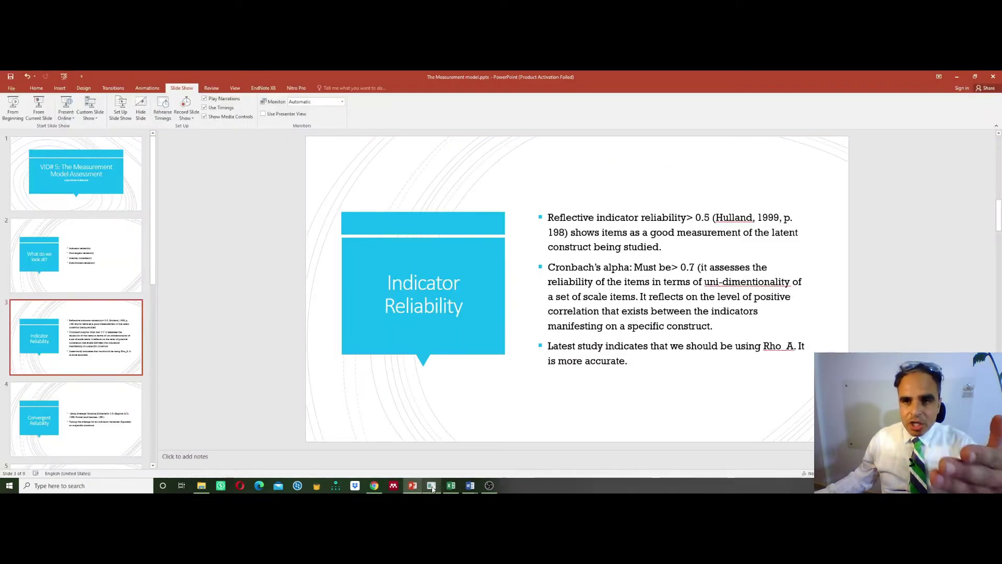
click(432, 487)
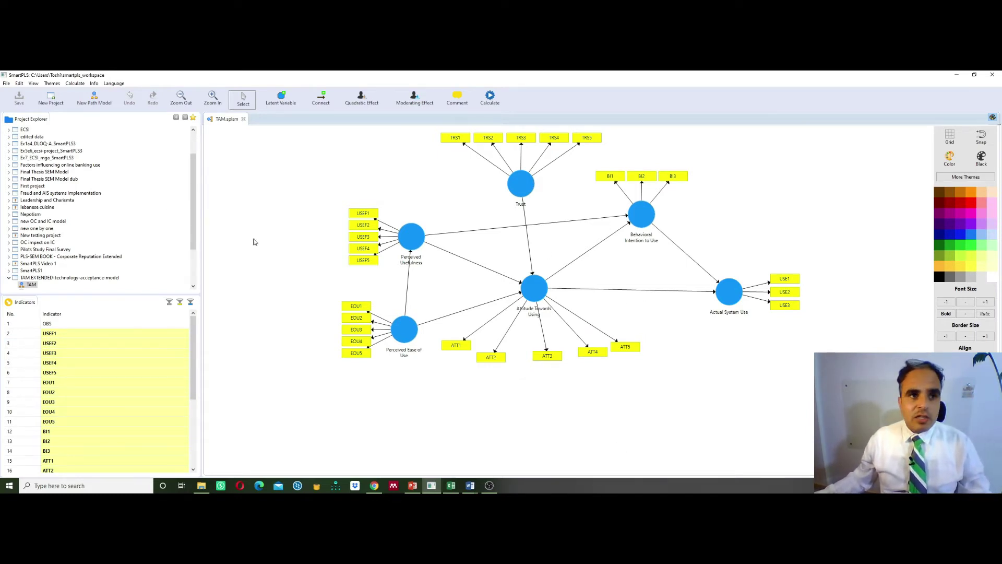
click(76, 84)
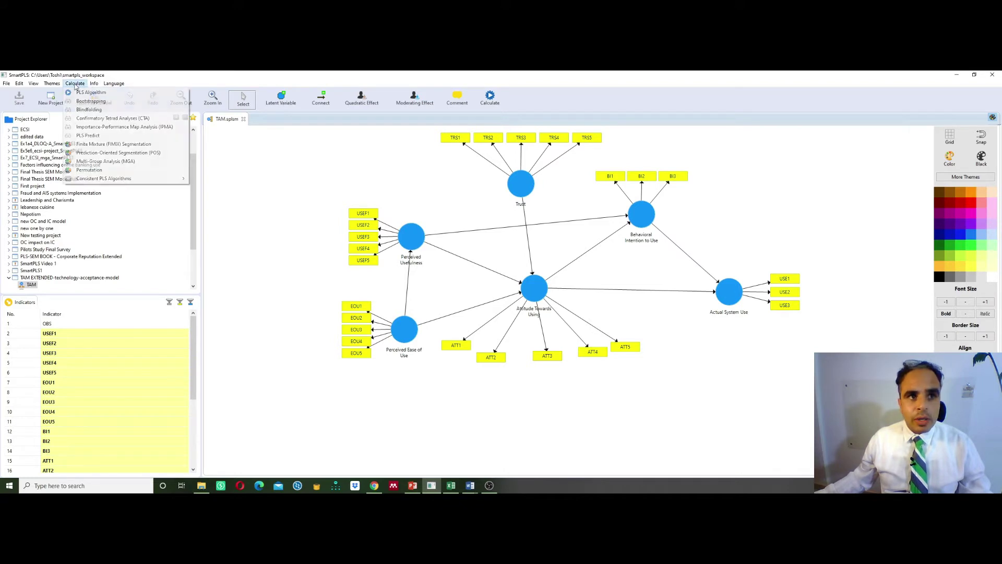
click(80, 93)
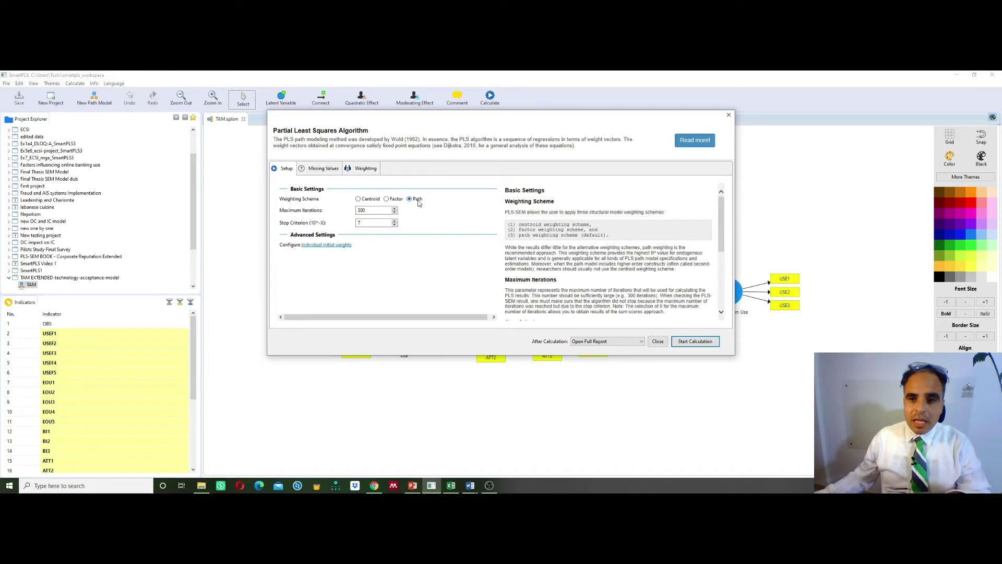
click(697, 342)
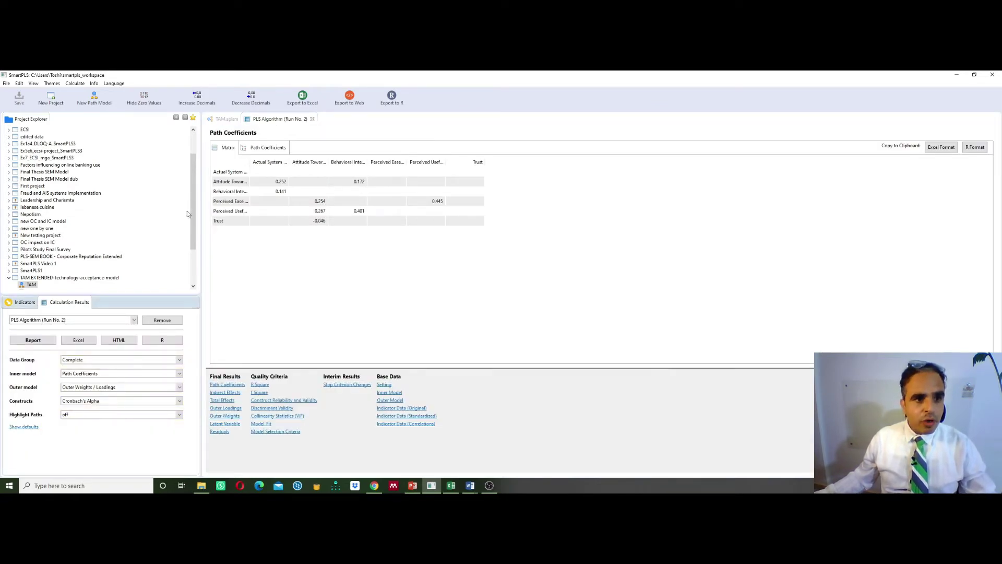
click(227, 119)
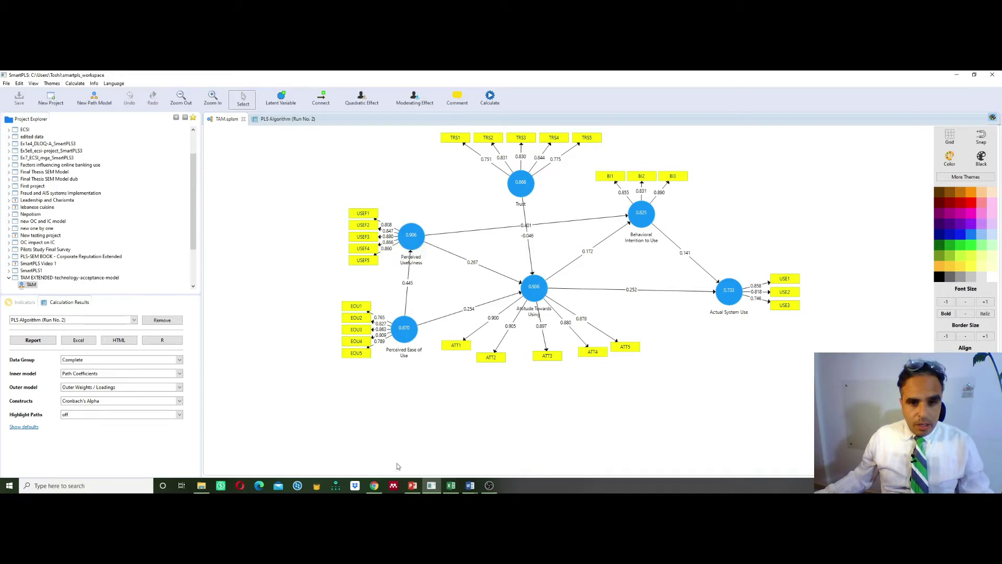
- Compare the TAM model's indicator loadings and Cronbach's alpha values in SmartPLS with the Indicator Reliability thresholds in PowerPoint
click(413, 485)
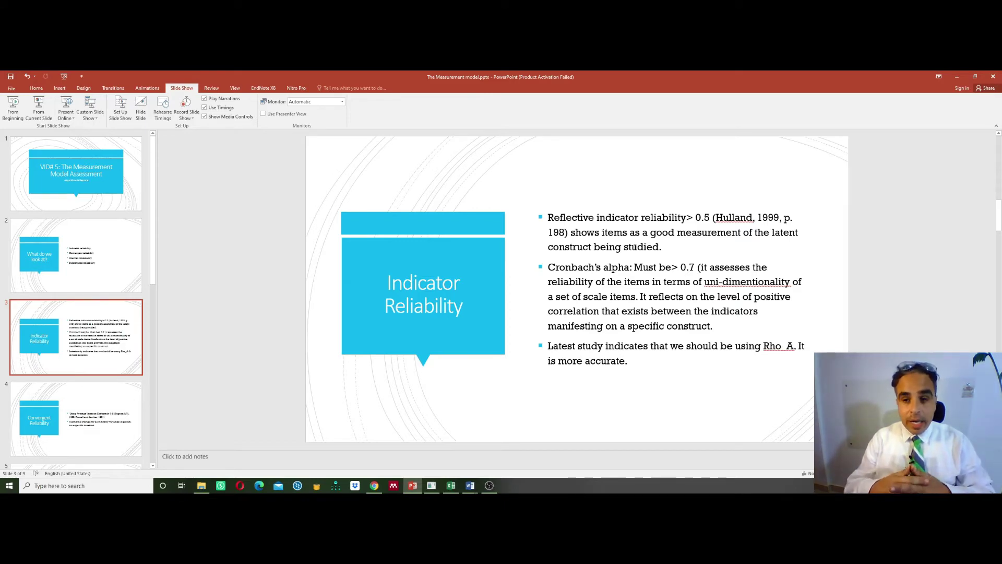
key(alt+Tab)
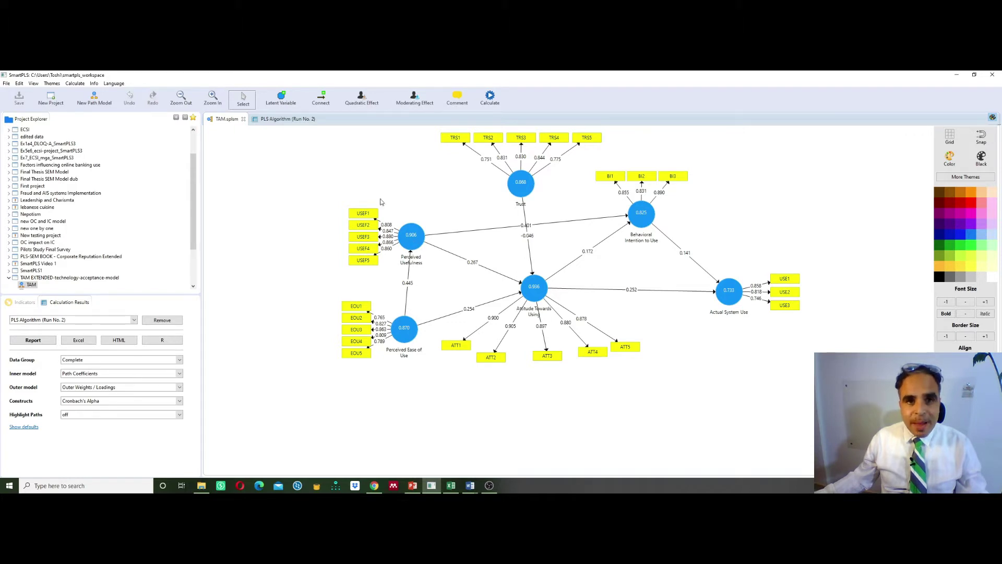
mouse_move(416, 239)
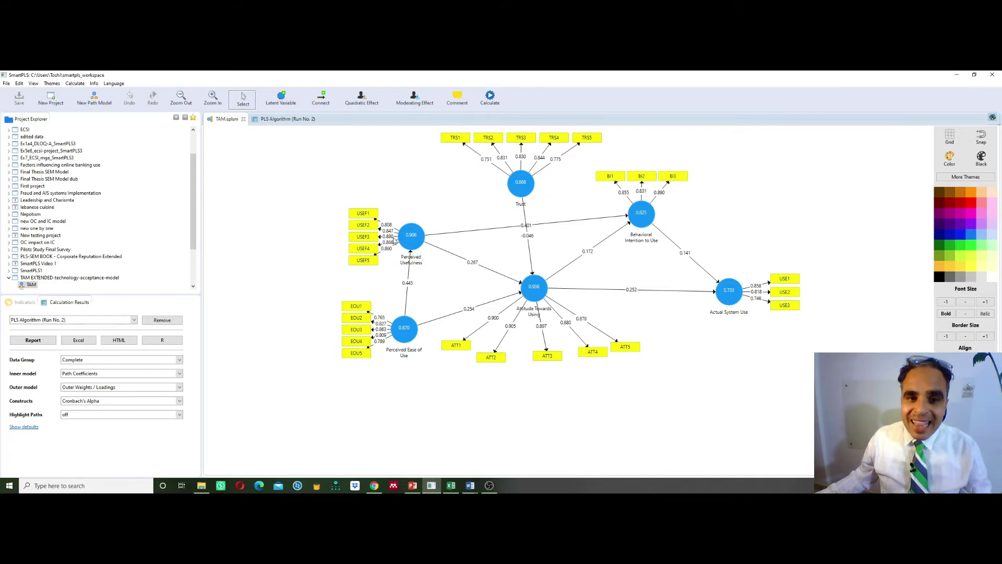
key(alt+Tab)
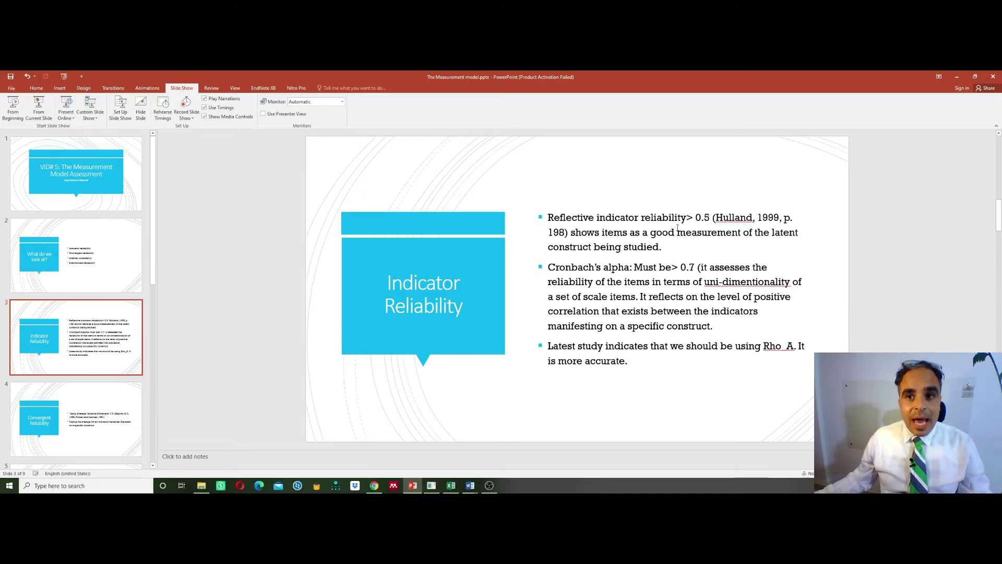
key(alt+Tab)
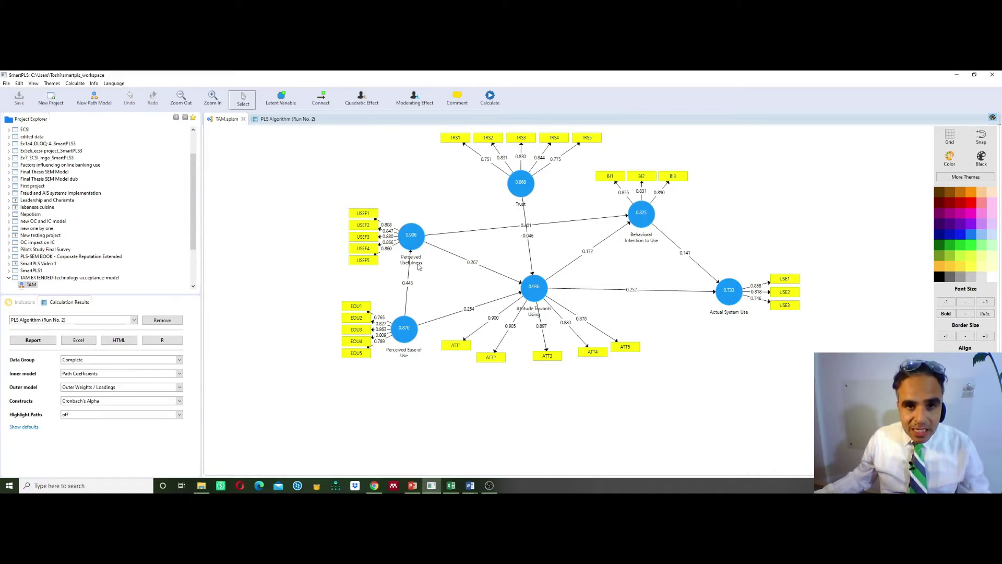
click(413, 485)
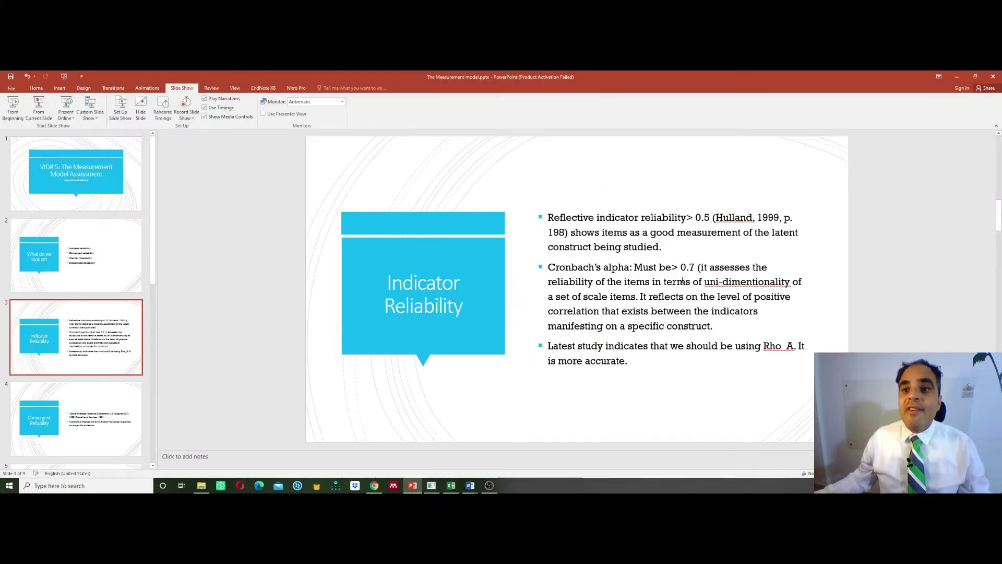
key(alt+Tab)
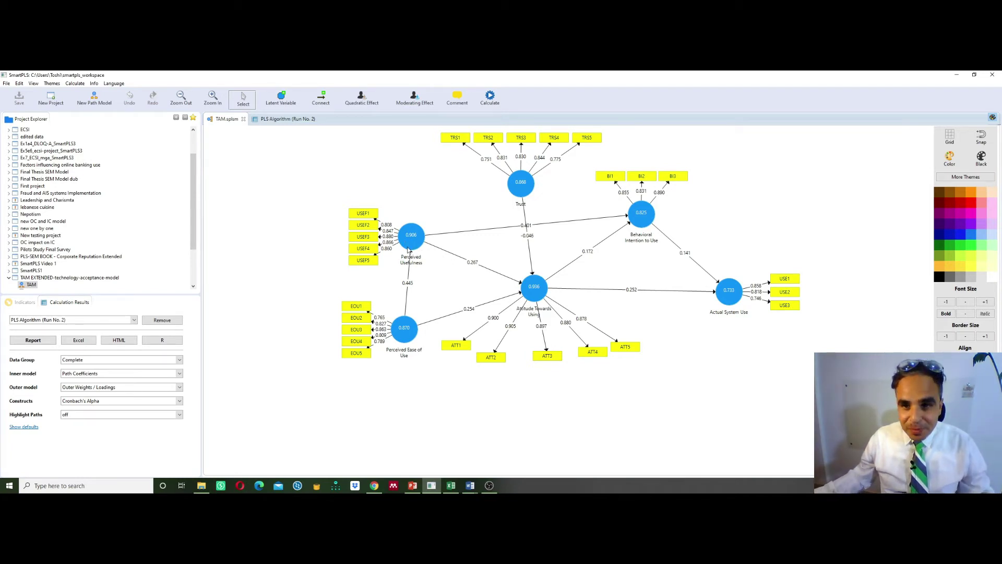
click(412, 485)
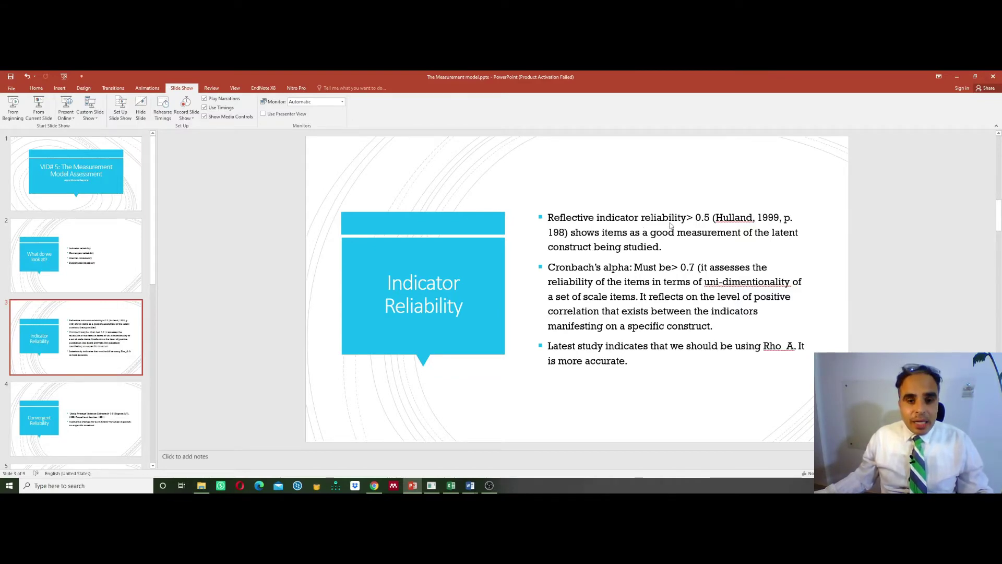
key(alt+Tab)
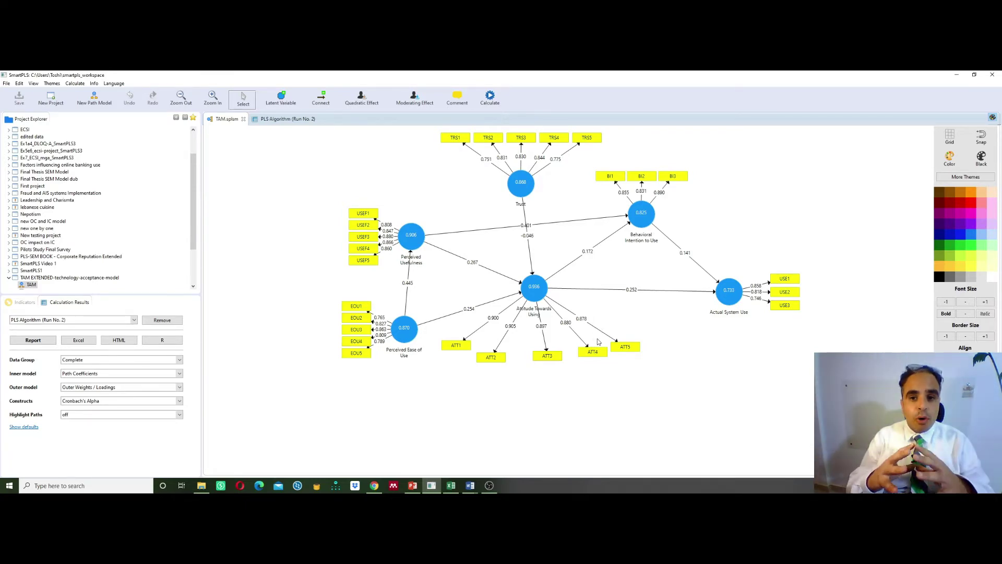
key(alt+Tab)
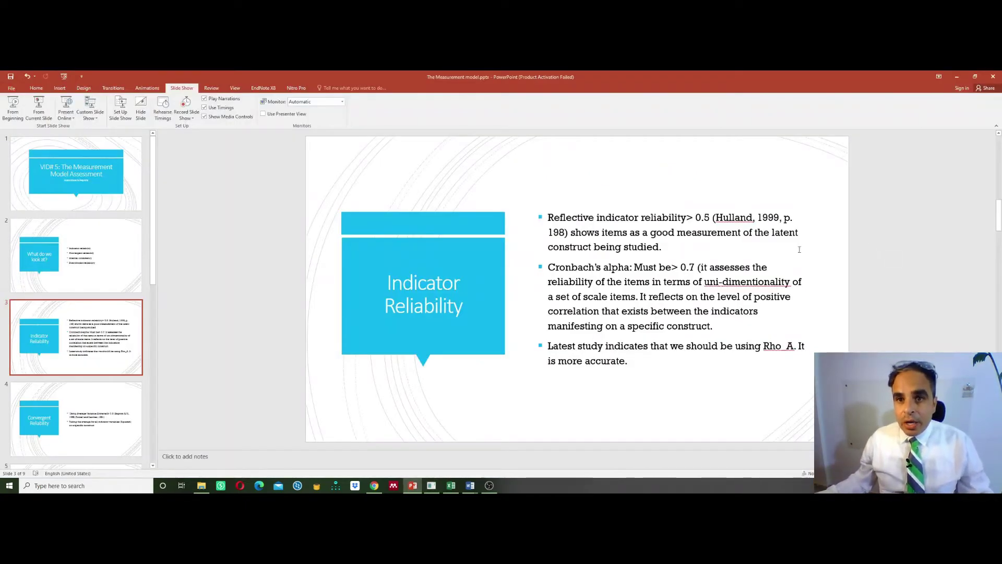
- Switch to SmartPLS, bring indicators ATT1 to ATT5 closer together beneath Attitude Towards Using, and recheck the Indicator Reliability slide in PowerPoint
key(alt+Tab)
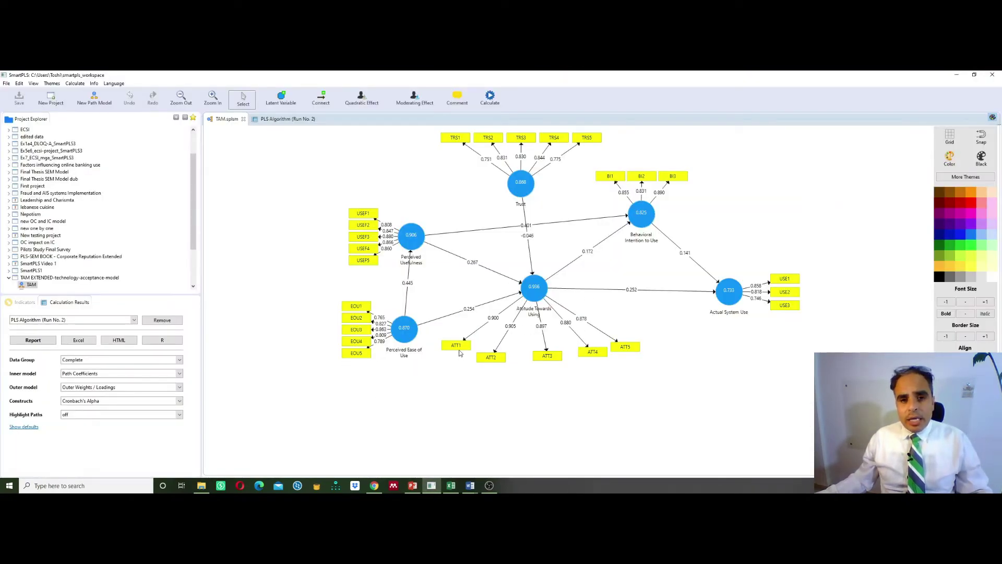
drag(461, 347, 595, 348)
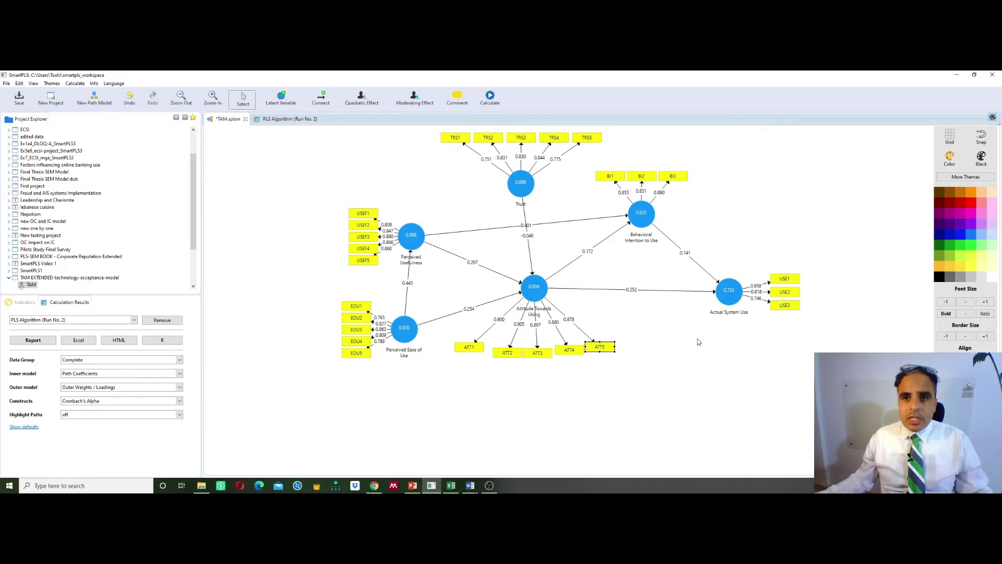
key(alt+Tab)
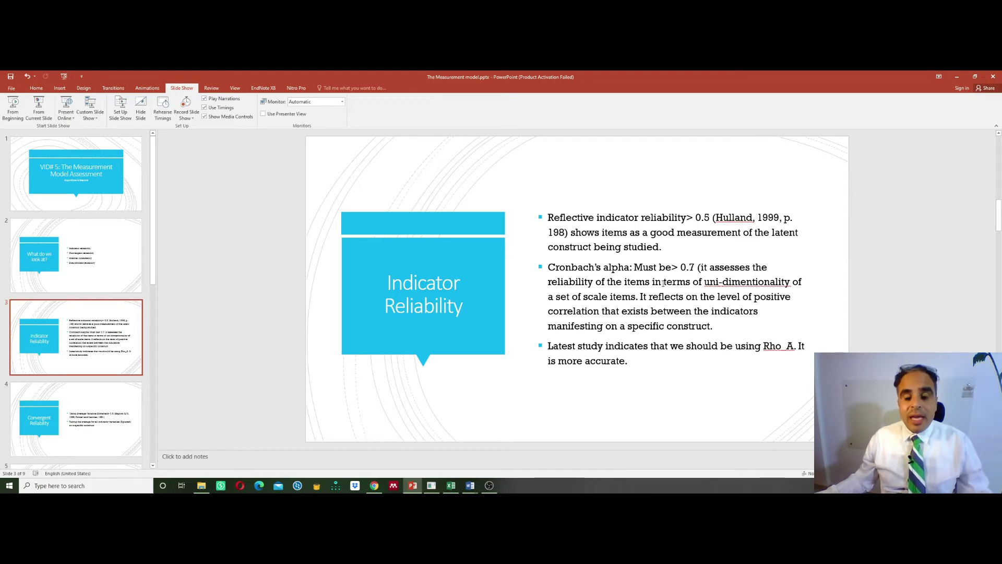
key(alt+Tab)
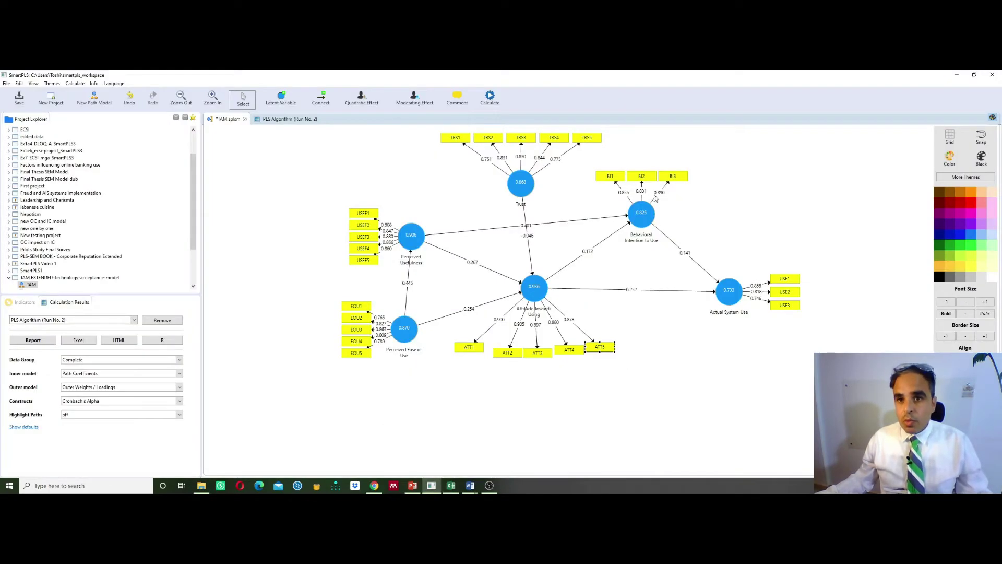
click(645, 179)
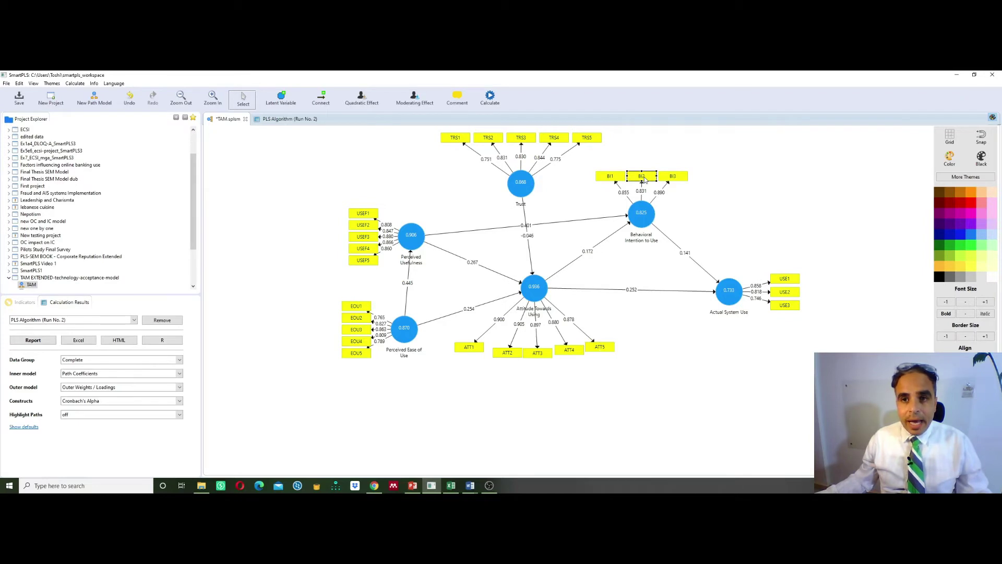
right_click(645, 179)
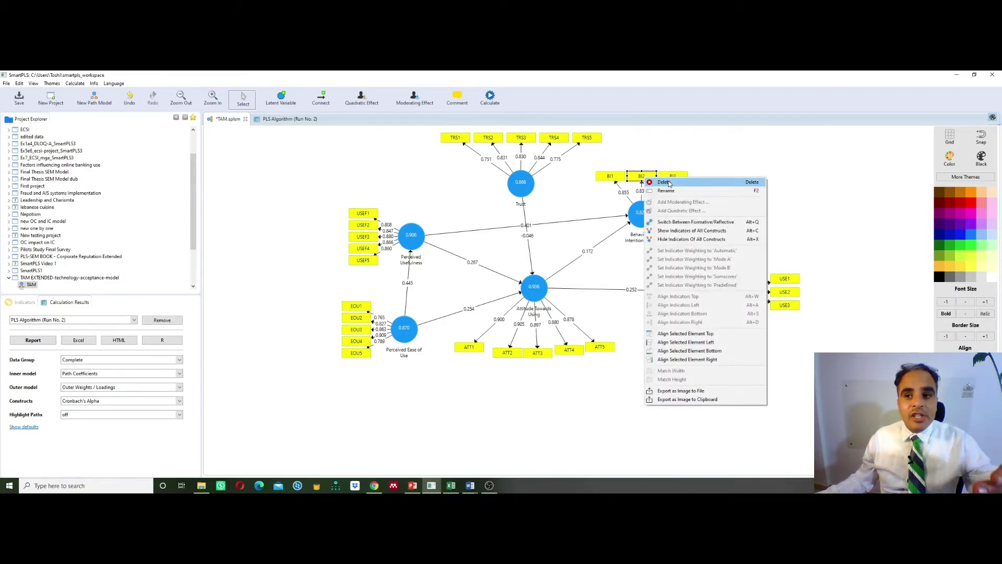
click(759, 165)
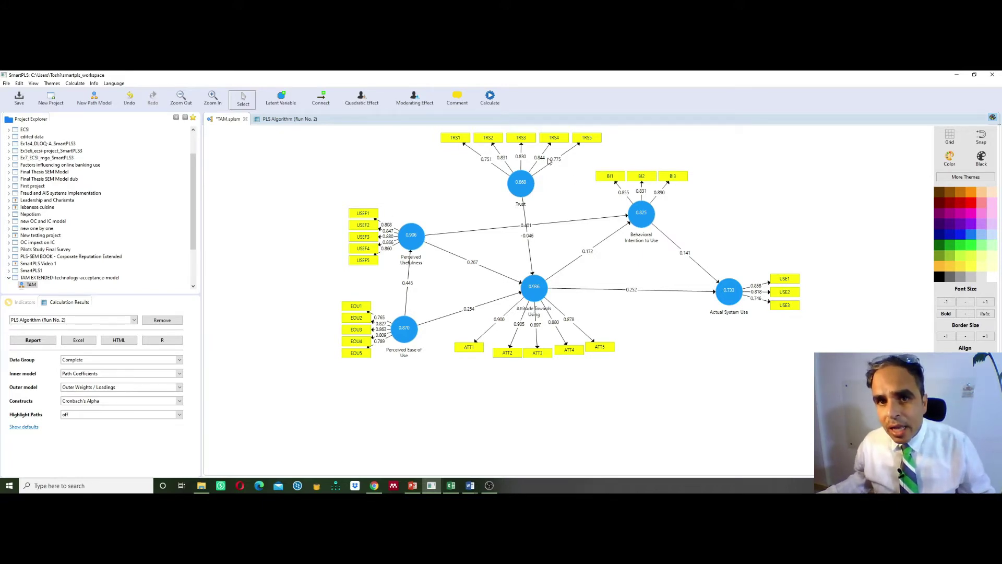
- Delete the USE3 indicator from the Actual System Use construct
click(788, 310)
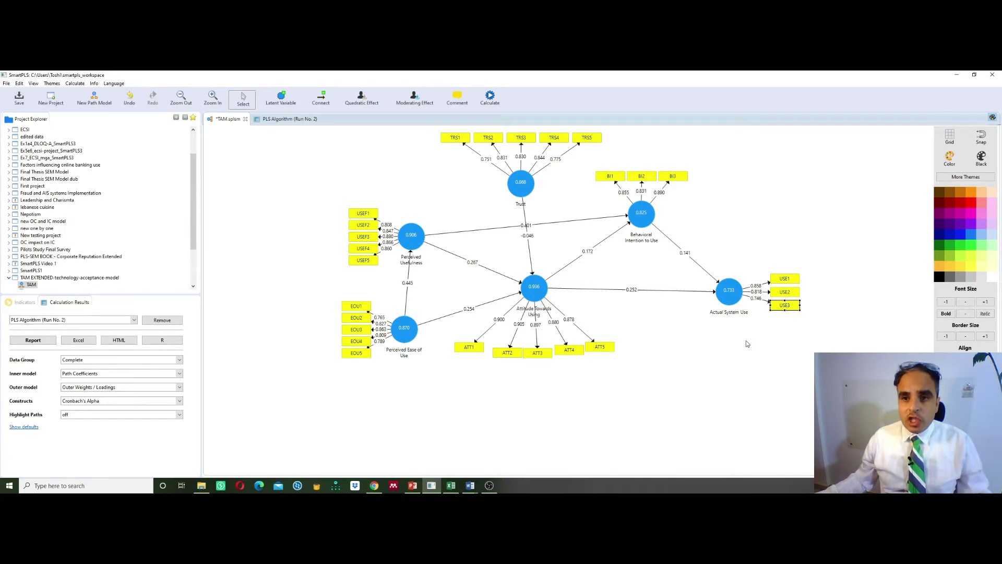
right_click(783, 309)
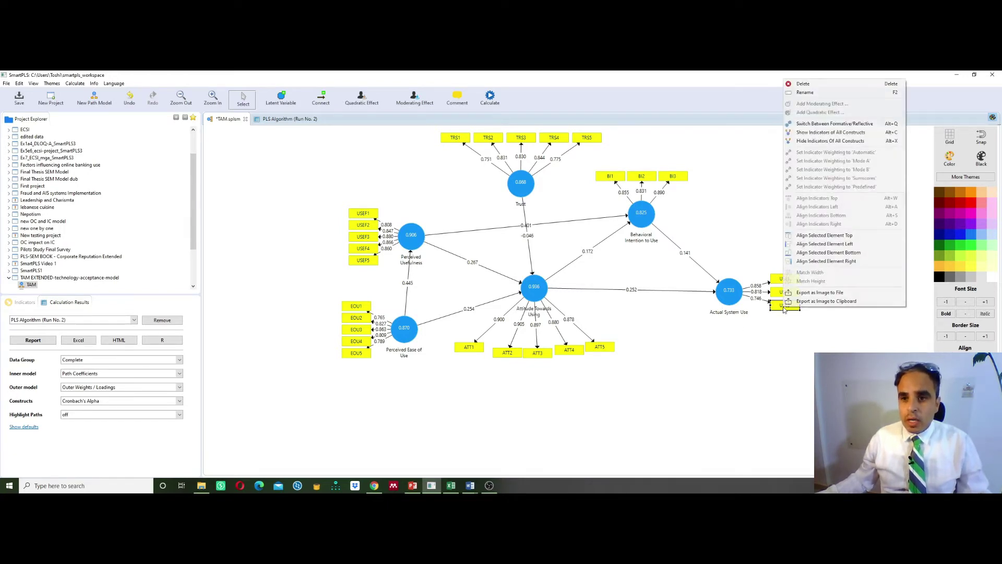
click(802, 83)
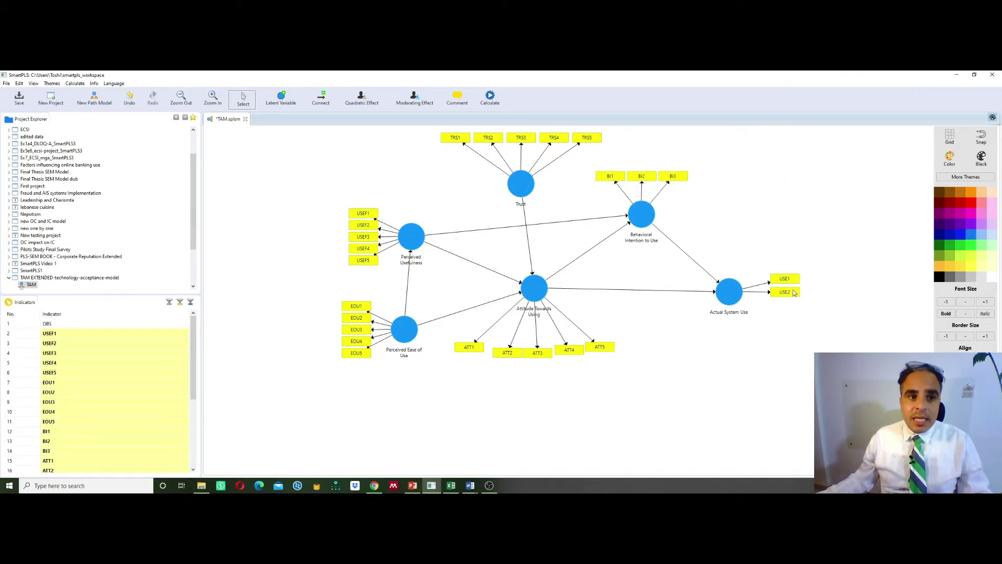
- Run the PLS Algorithm on the TAM model without USE3, using the Path weighting scheme, and return to the model diagram
click(71, 83)
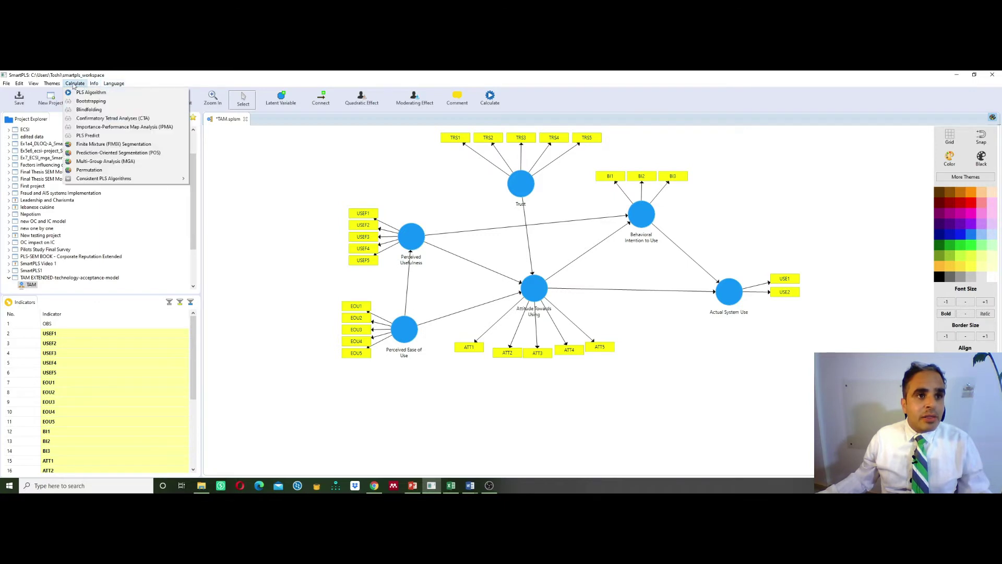
click(90, 92)
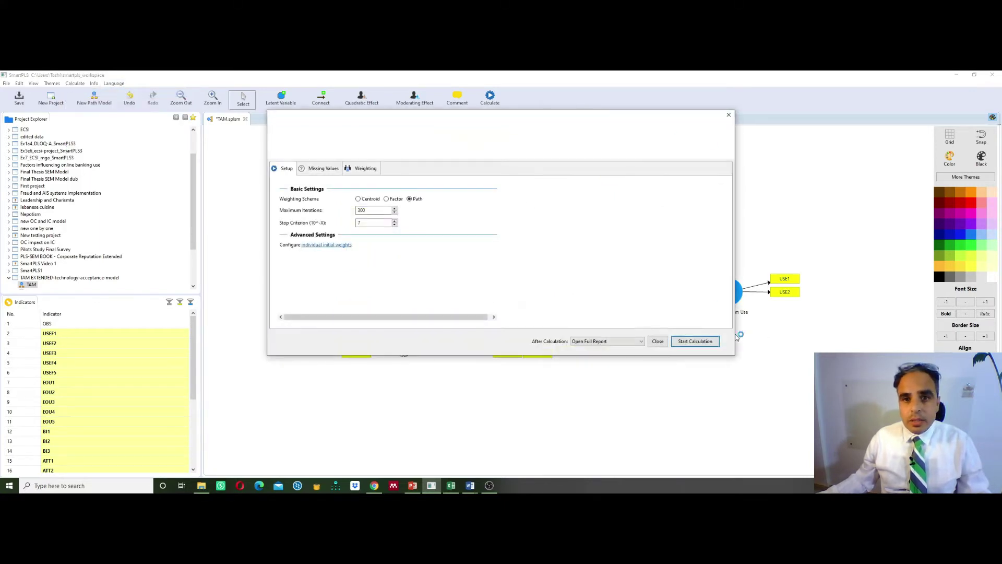
click(695, 341)
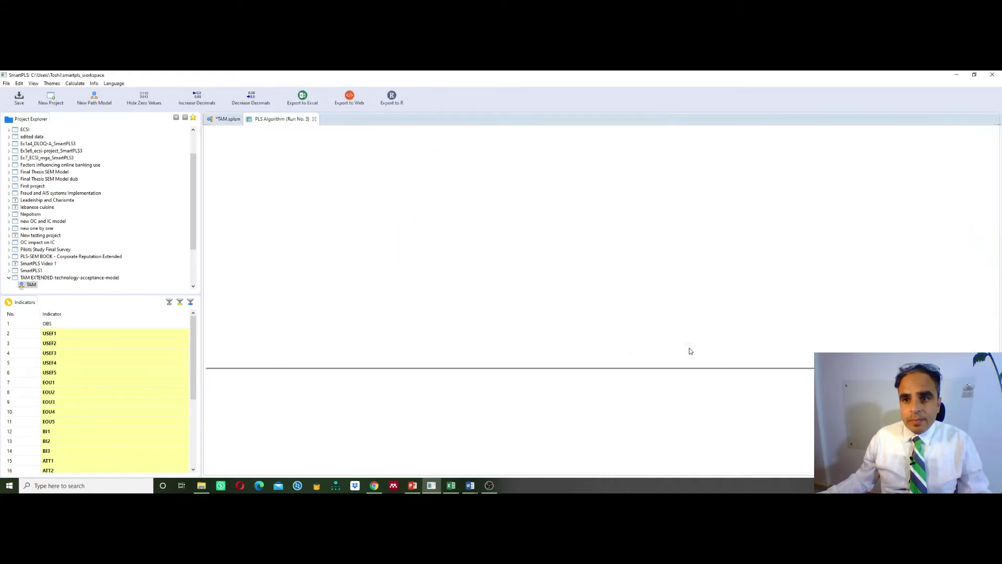
click(228, 120)
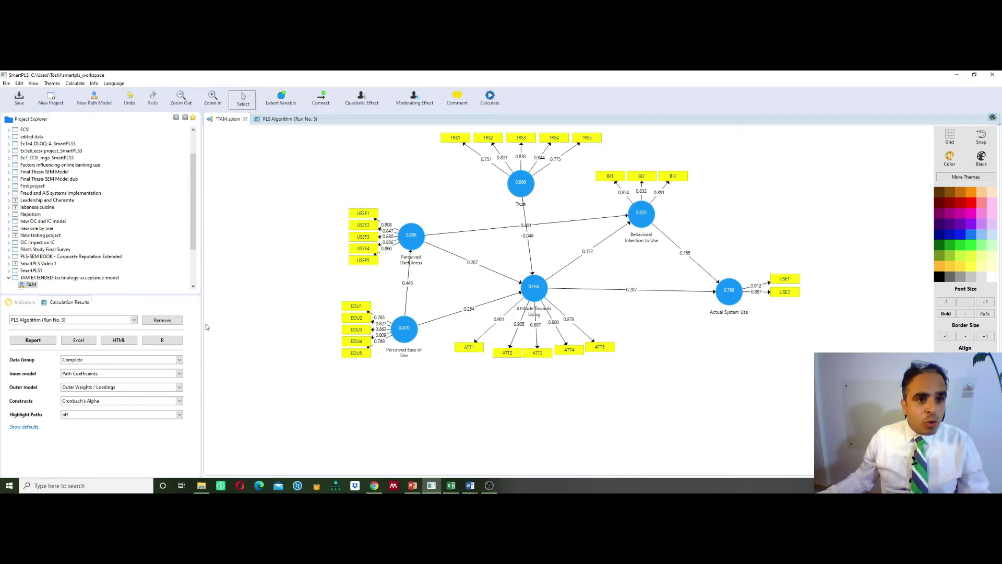
- Narrow the side pane and add the USE3 indicator back to the Actual System Use construct
drag(199, 321, 177, 324)
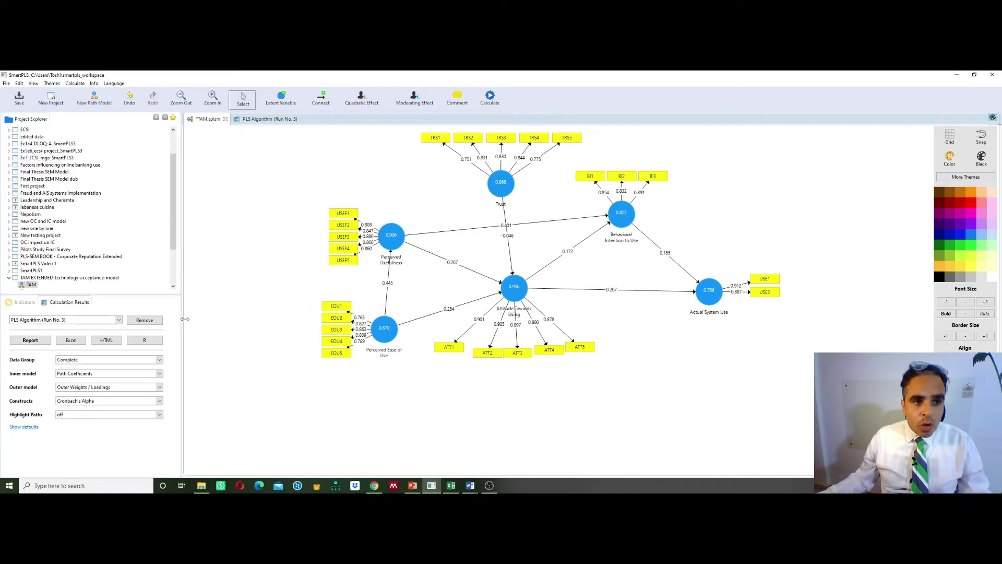
click(24, 301)
scroll(103, 386, down, 2)
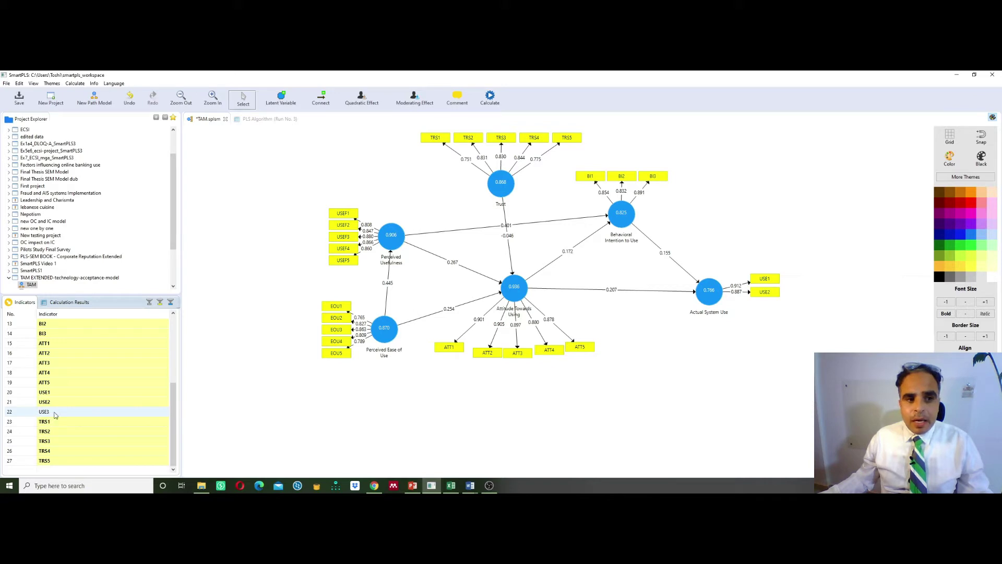
drag(54, 414, 720, 300)
click(775, 212)
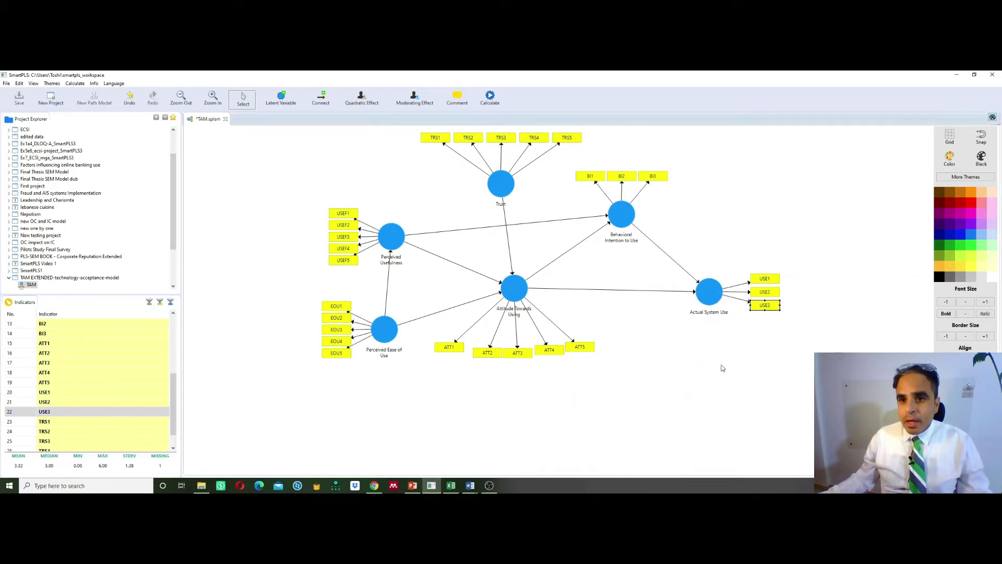
click(76, 83)
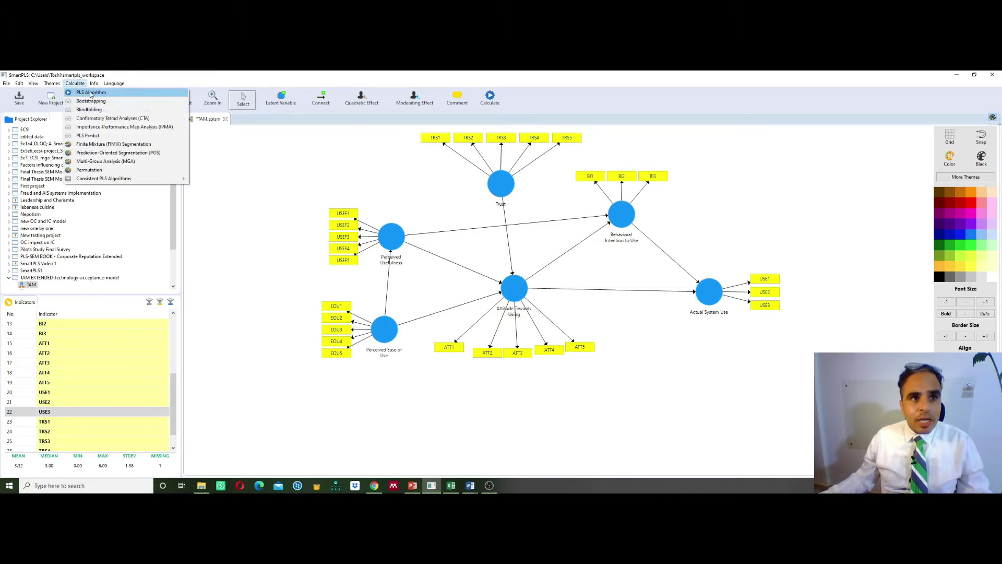
click(88, 94)
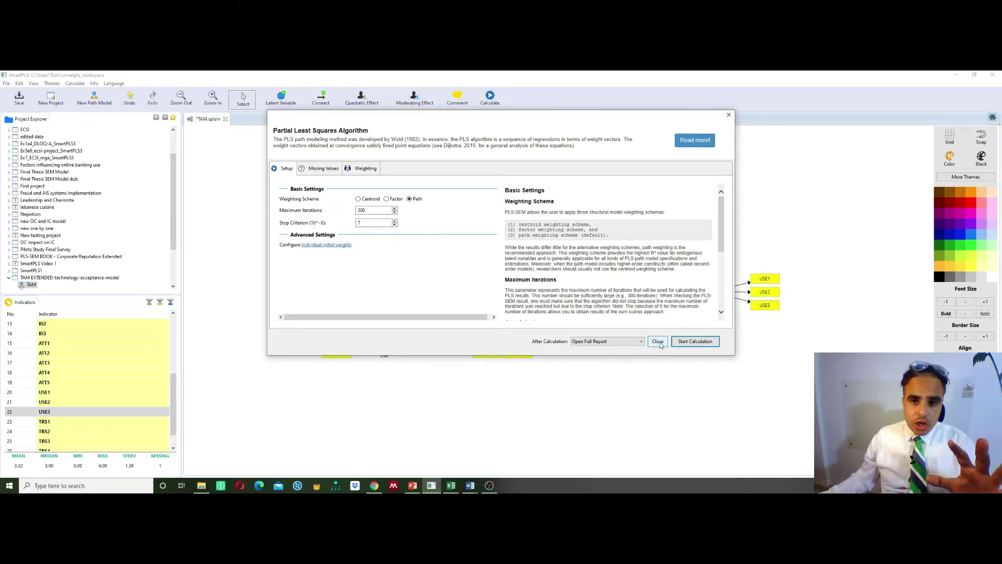
click(658, 341)
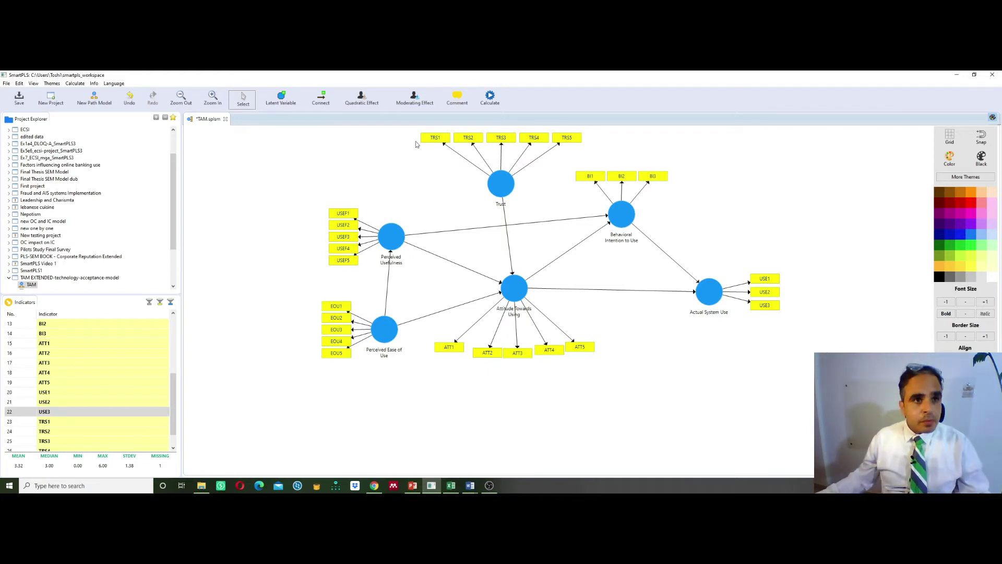
- Run the PLS Algorithm on the TAM model with USE3 restored, using the Path weighting scheme, and return to the model diagram
click(70, 84)
click(71, 84)
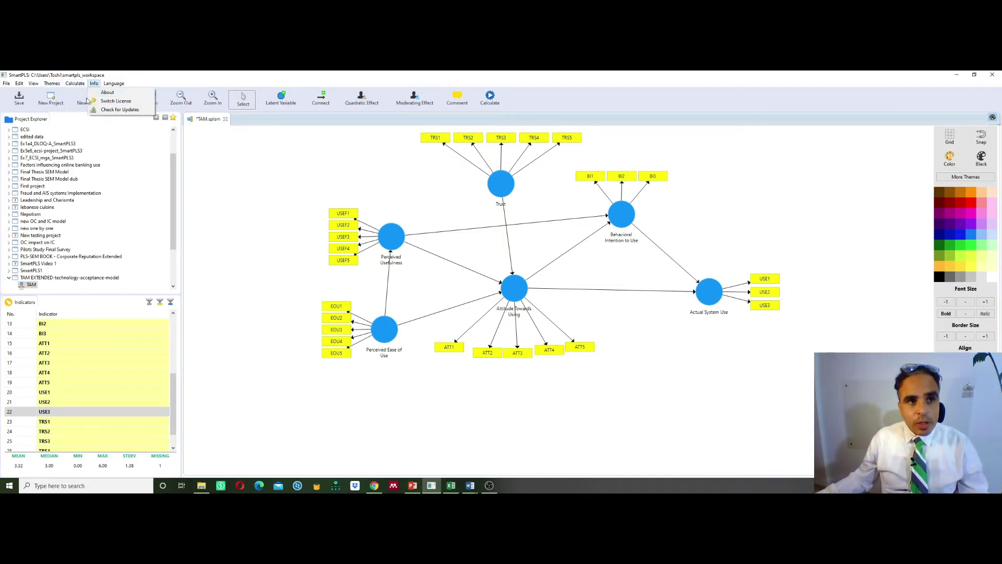
click(73, 84)
click(77, 86)
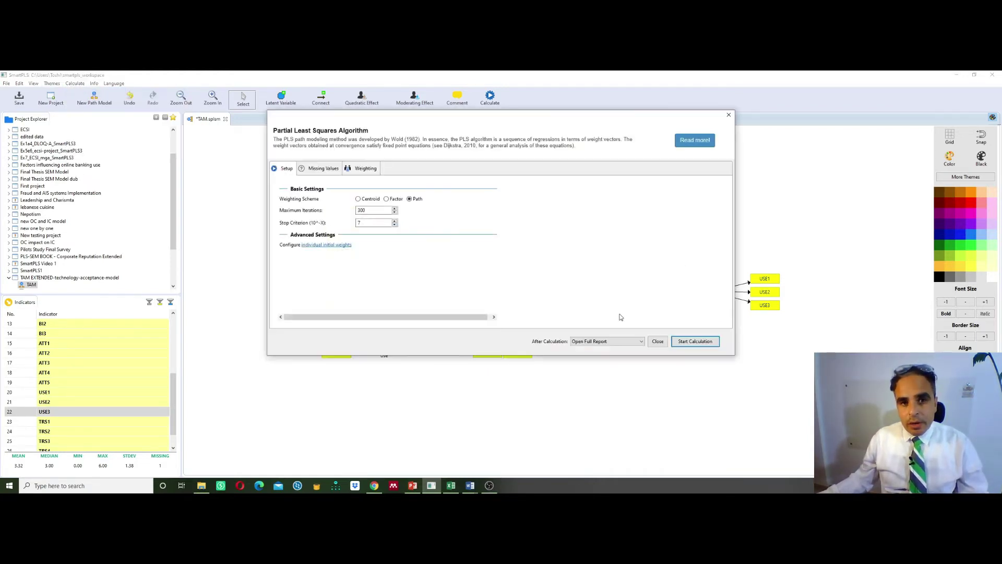
click(696, 342)
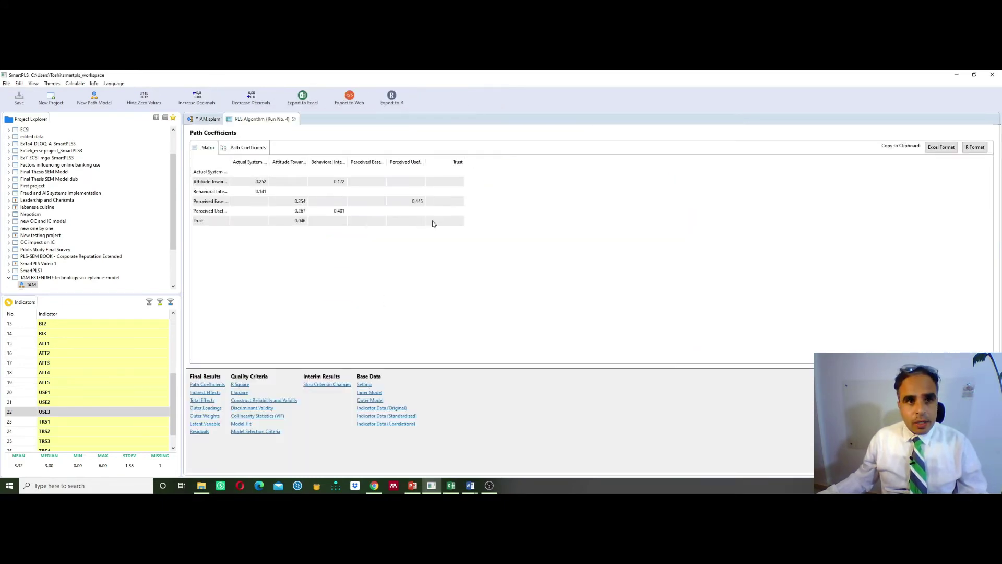
click(209, 120)
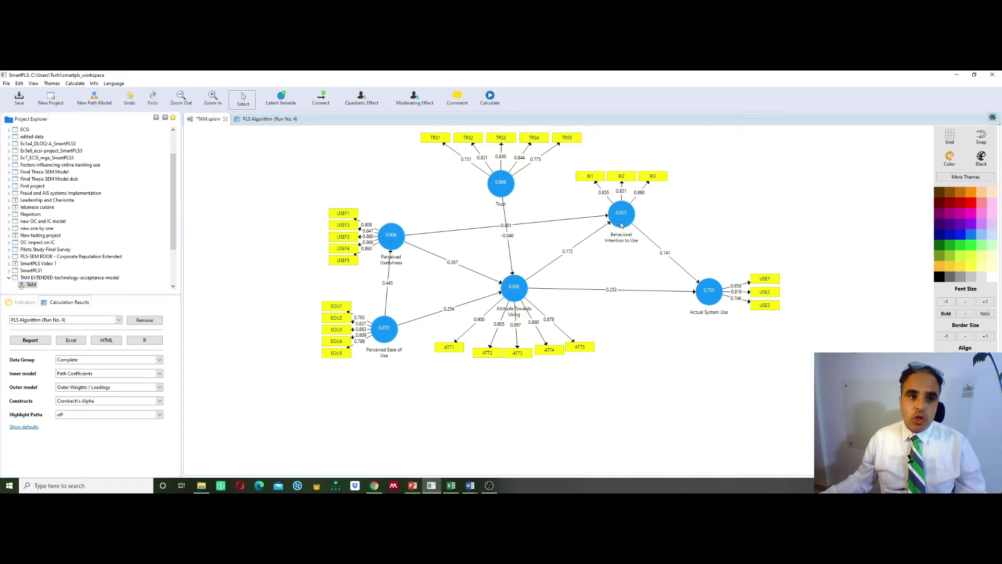
- Check the Indicator Reliability thresholds in PowerPoint, and return to SmartPLS to compare them with the Perceived Usefulness loadings
key(alt+Tab)
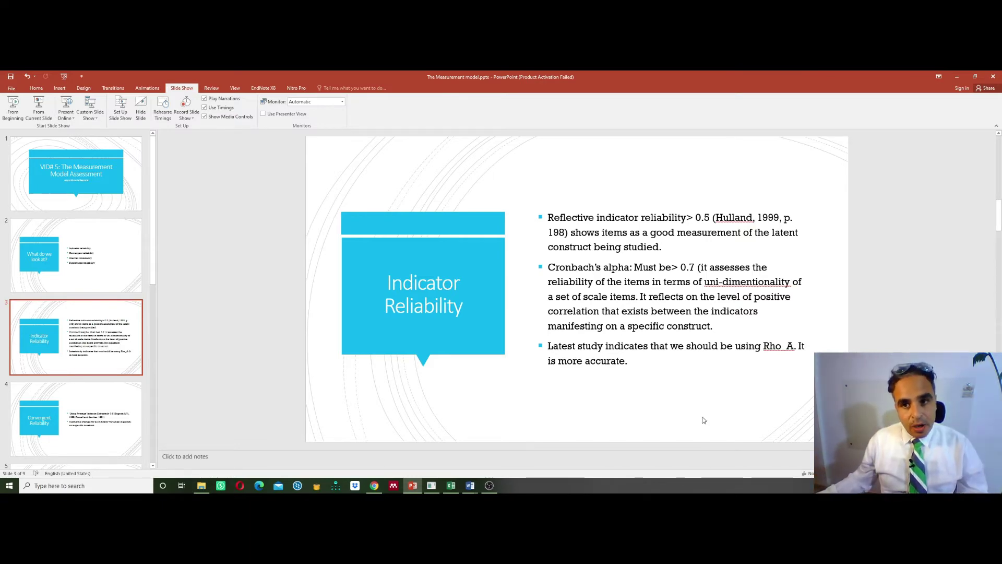
key(alt+Tab)
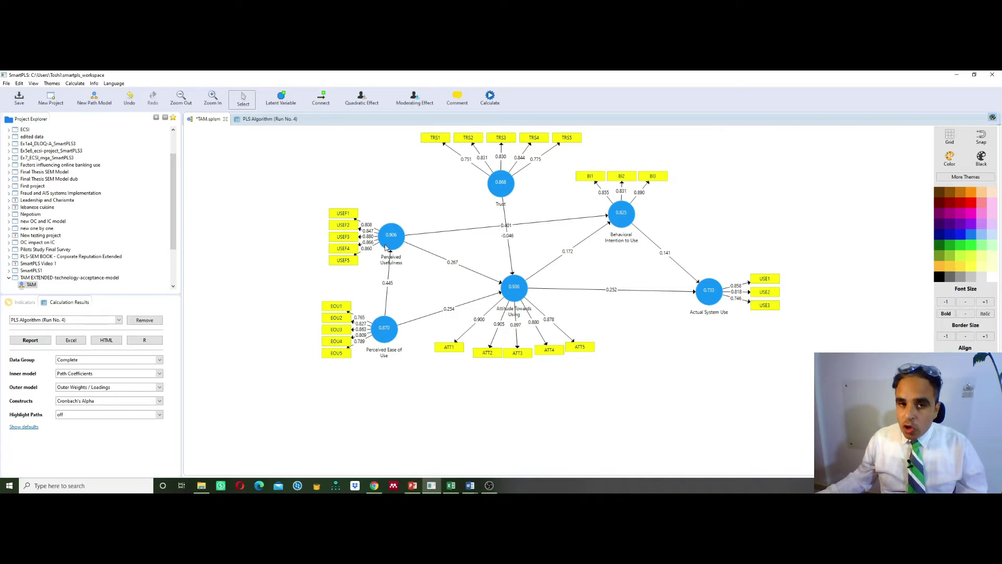
mouse_move(386, 249)
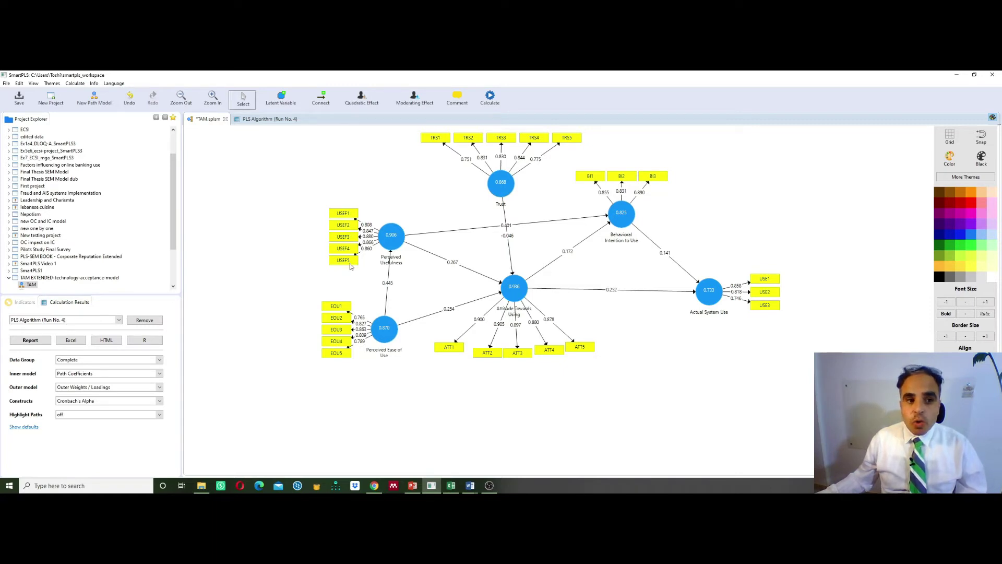
- Display Composite Reliability on the constructs, switch back to Cronbach's Alpha, and examine the alpha values in the model
click(126, 401)
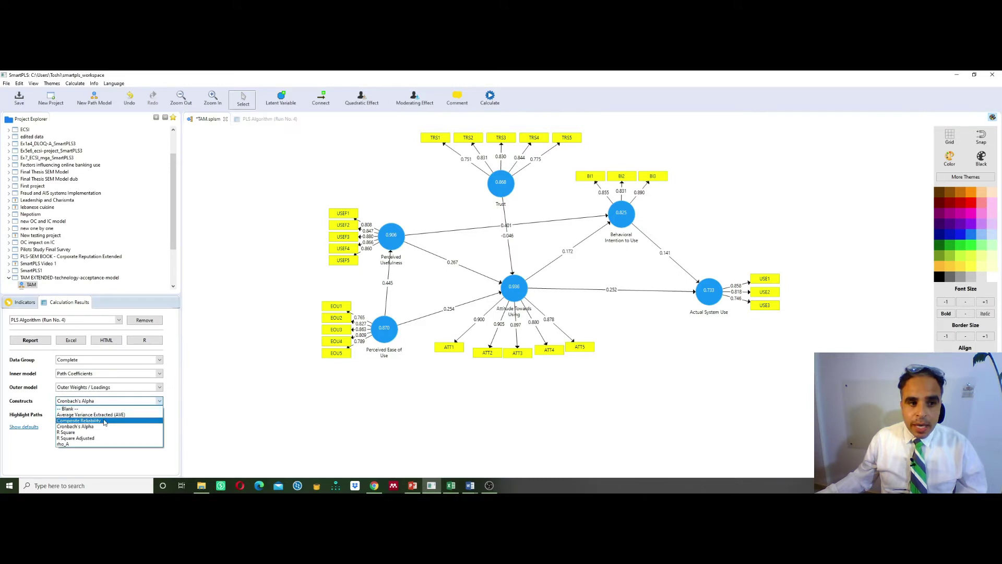
click(105, 420)
click(109, 402)
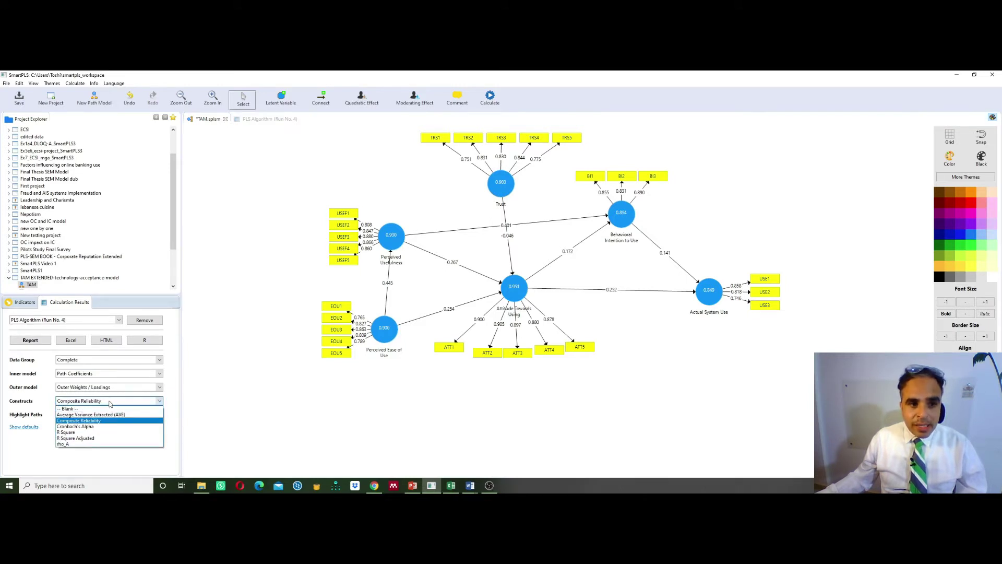
click(91, 427)
click(97, 401)
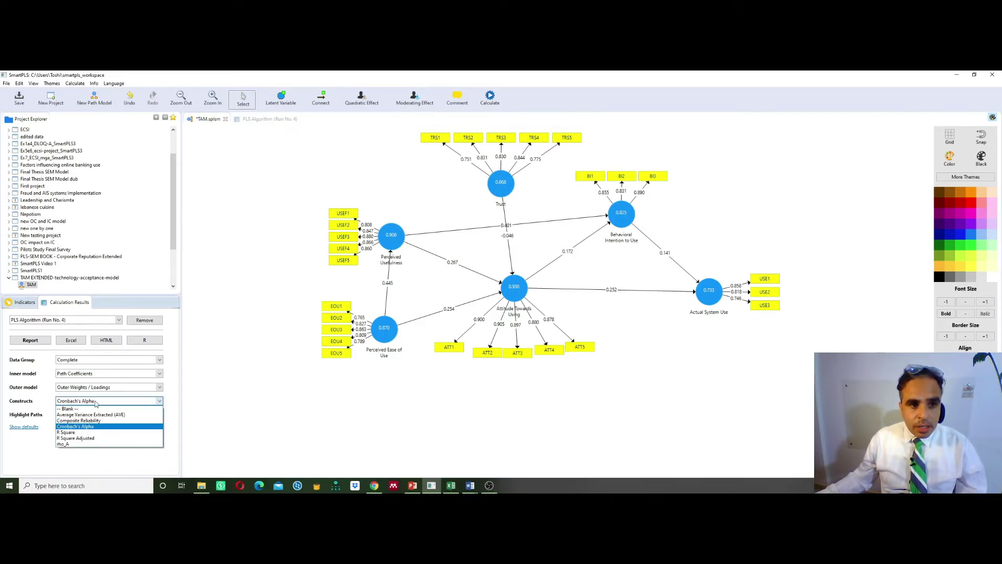
click(82, 427)
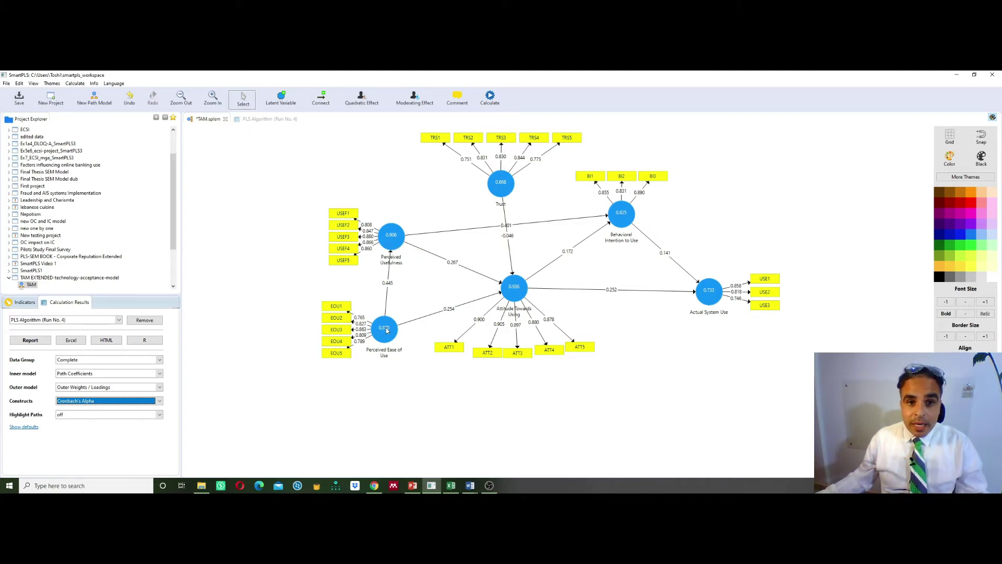
mouse_move(386, 330)
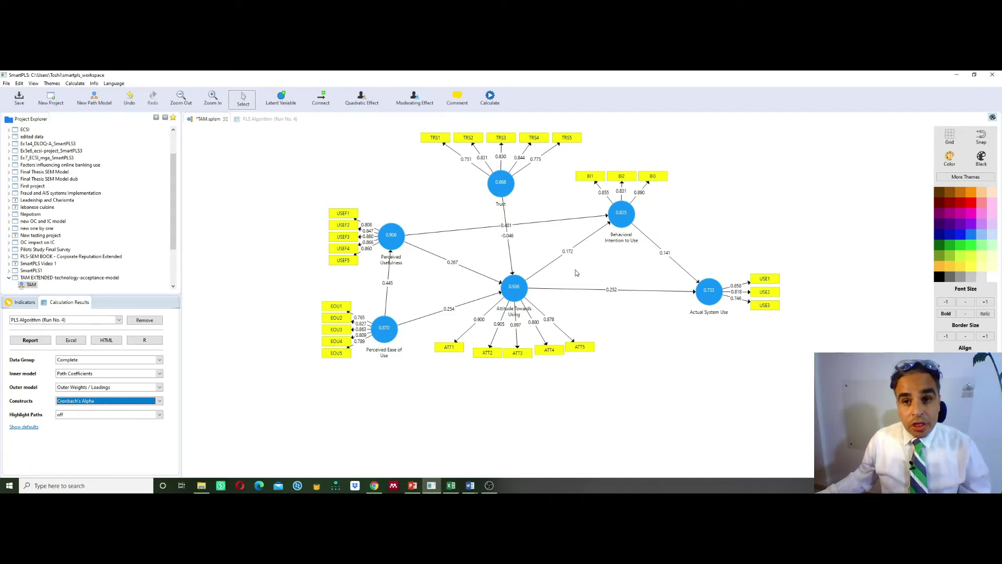
- Review the Rho_A recommendation on the Indicator Reliability slide in PowerPoint, and display rho_A on the constructs in SmartPLS
key(alt+Tab)
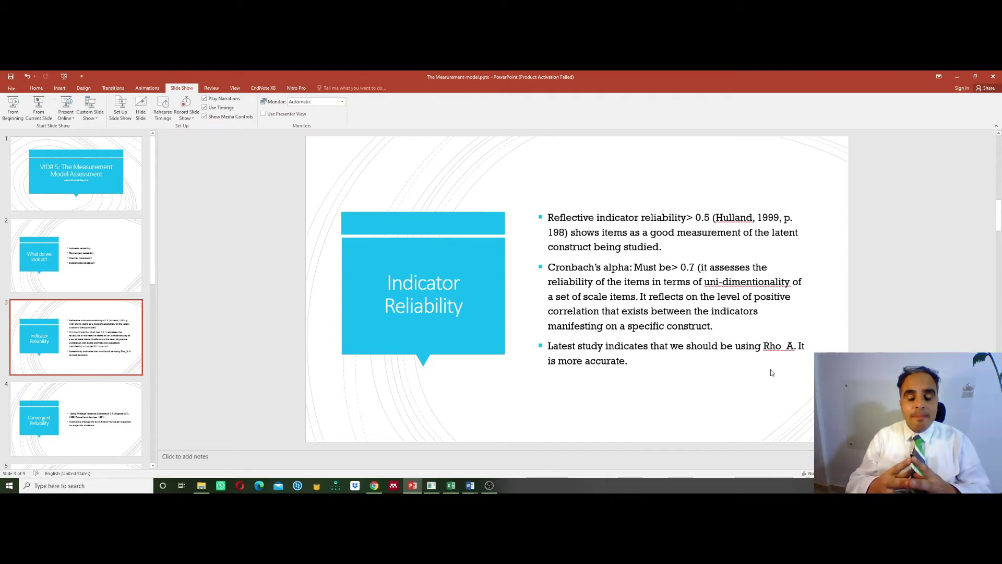
key(alt+Tab)
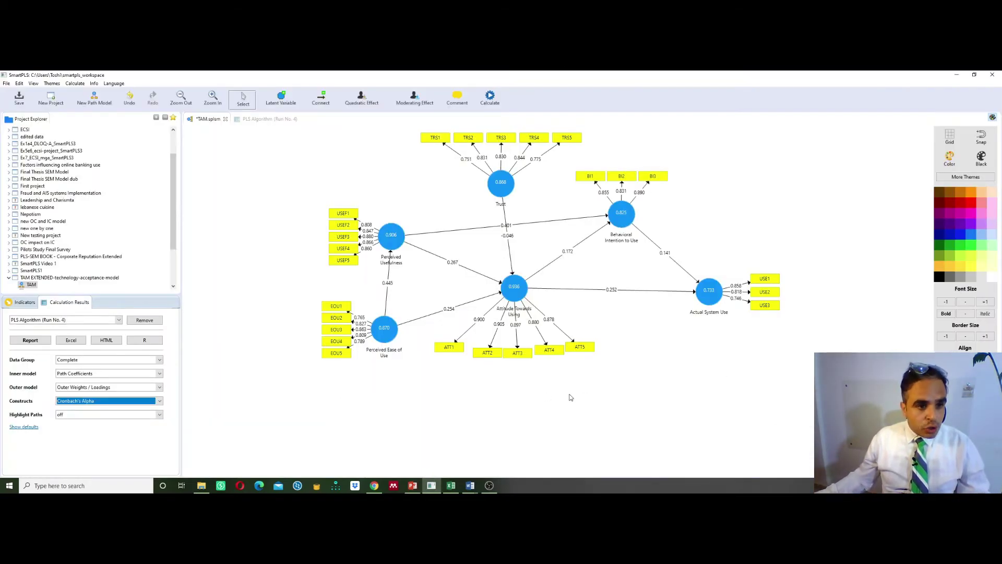
click(102, 402)
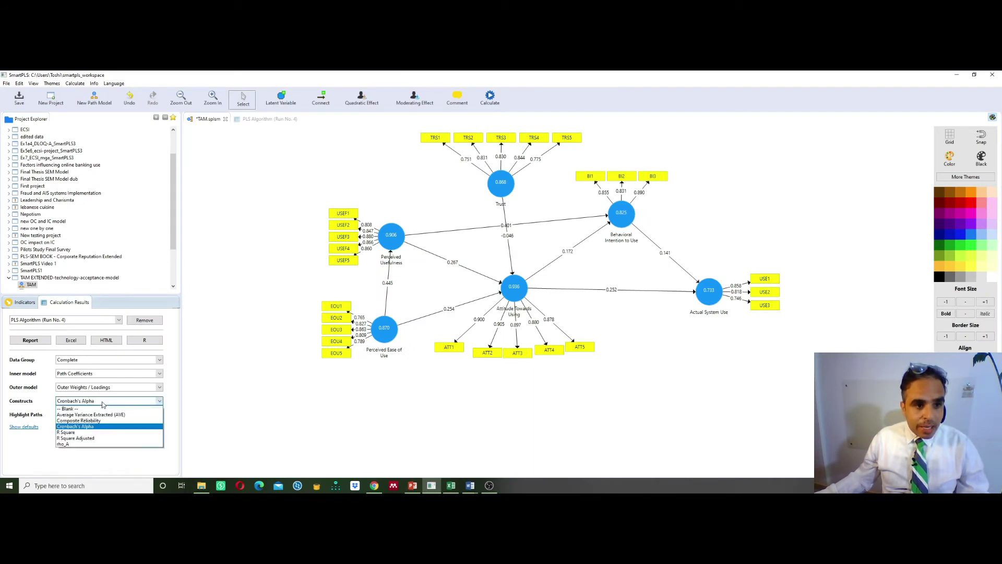
click(93, 443)
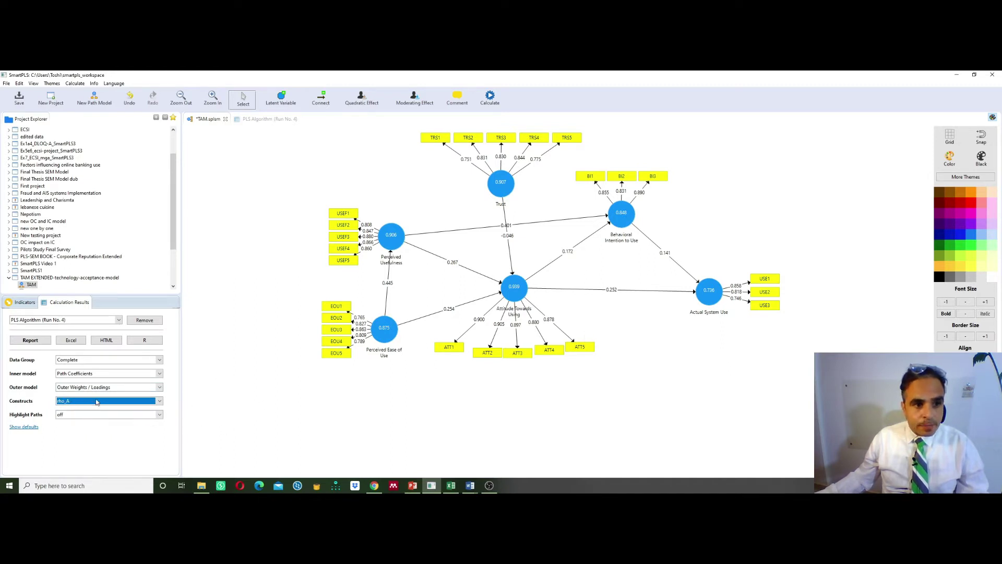
click(96, 402)
click(86, 446)
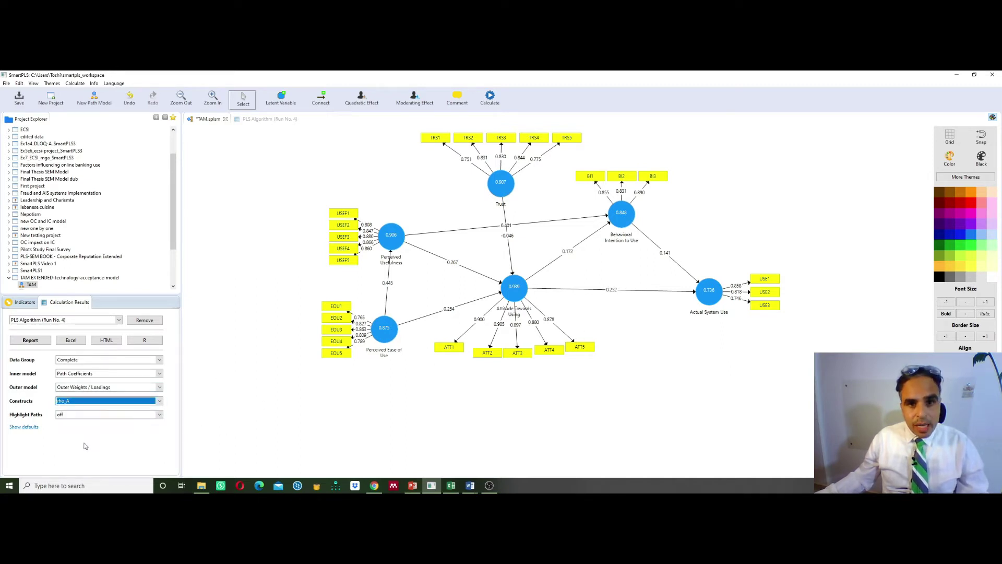
- Display R Square Adjusted on the constructs, switch back to rho_A, and examine the constructs' rho_A values
click(92, 401)
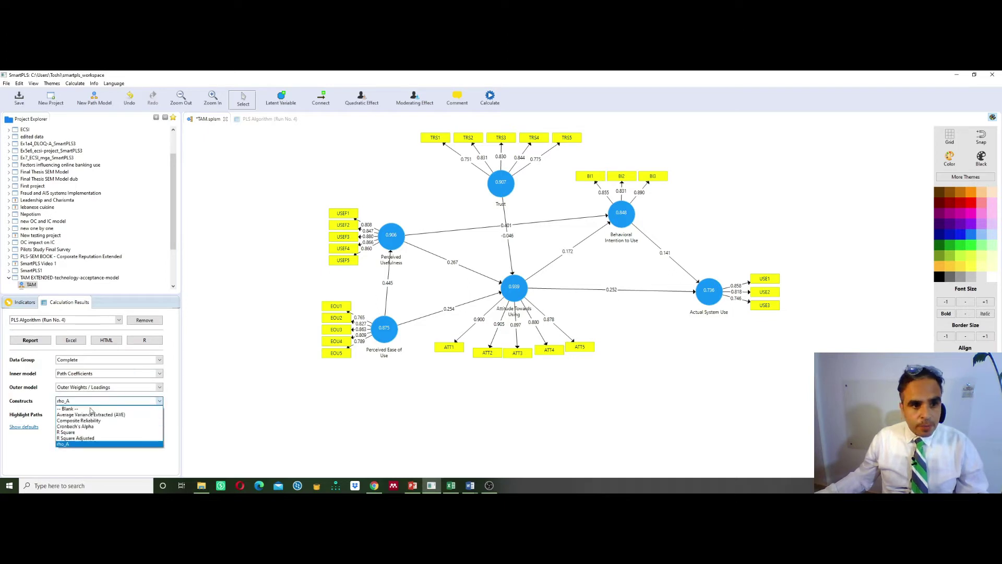
click(76, 438)
click(86, 402)
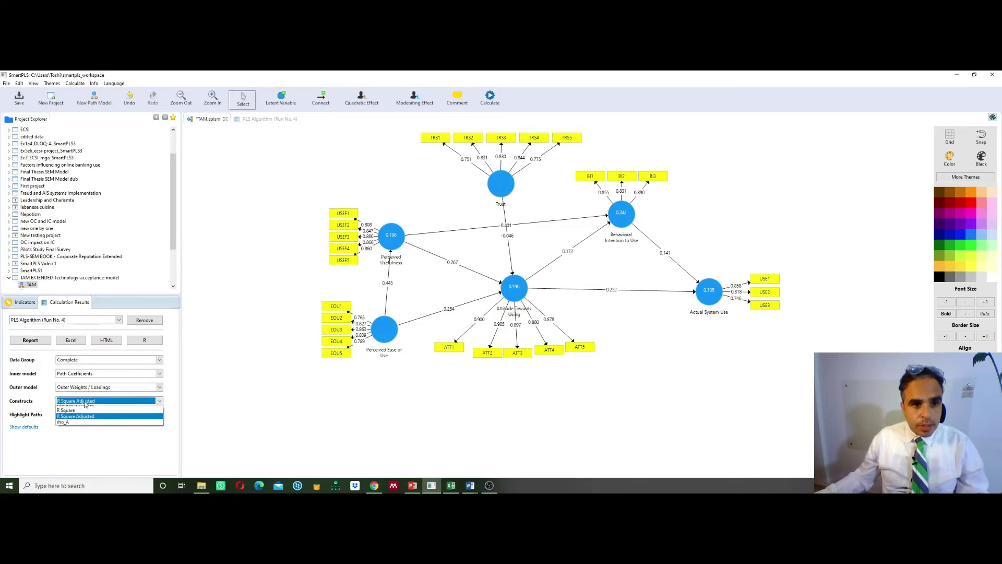
click(77, 446)
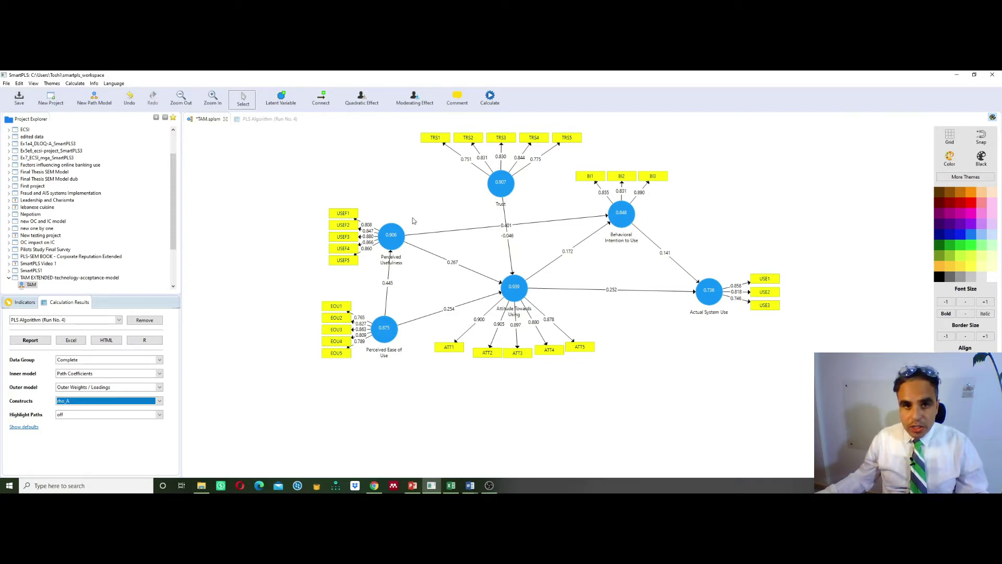
mouse_move(387, 349)
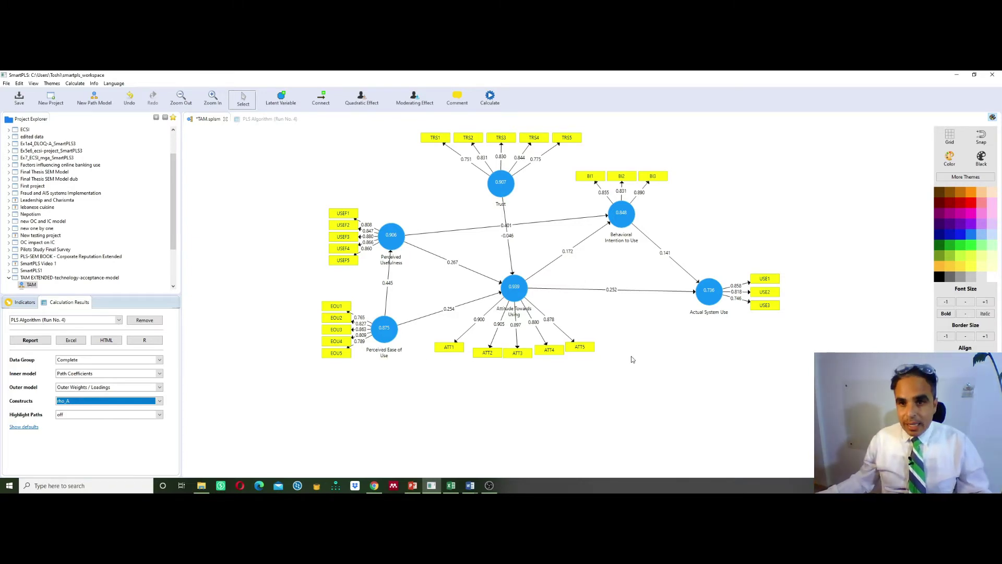
- Switch to PowerPoint and review the Average Variance Extracted criterion of 0.5 on the Convergent Reliability slide
key(alt+Tab)
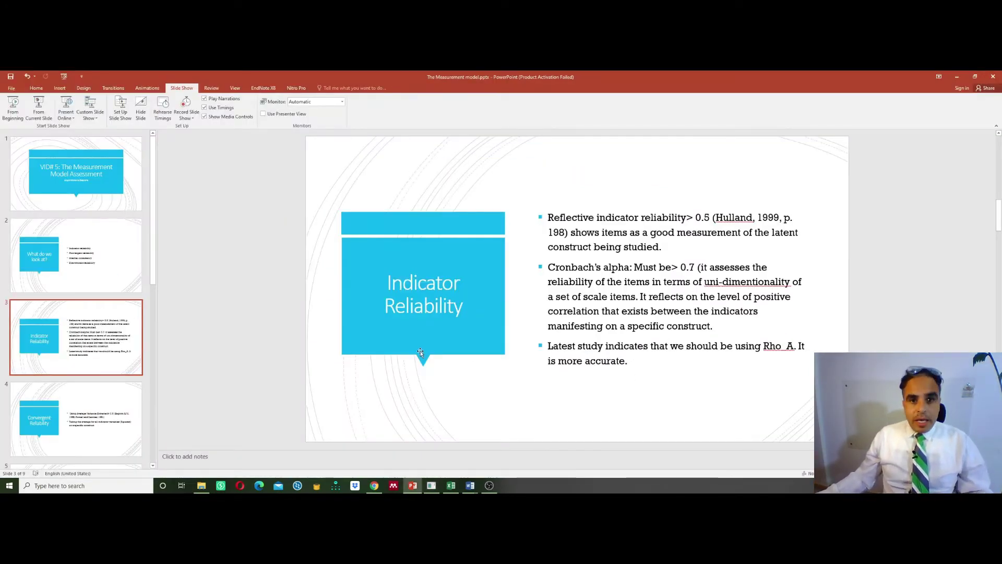
click(105, 405)
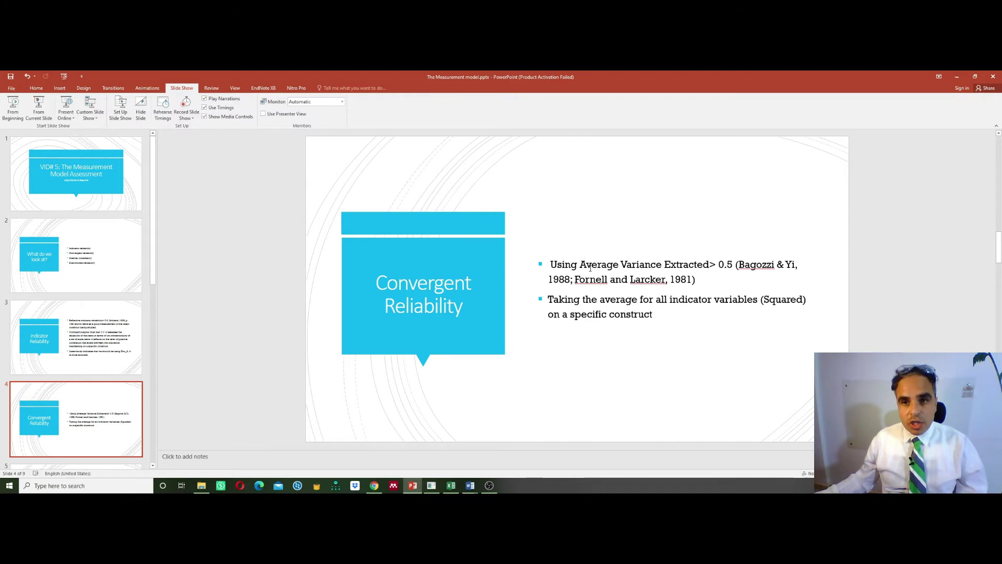
click(709, 264)
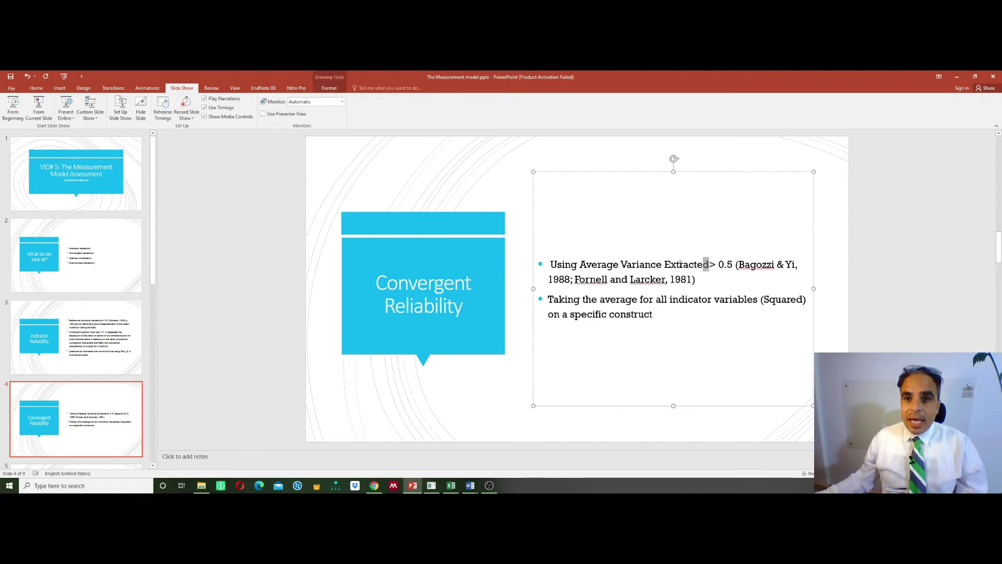
drag(708, 264, 580, 264)
click(721, 281)
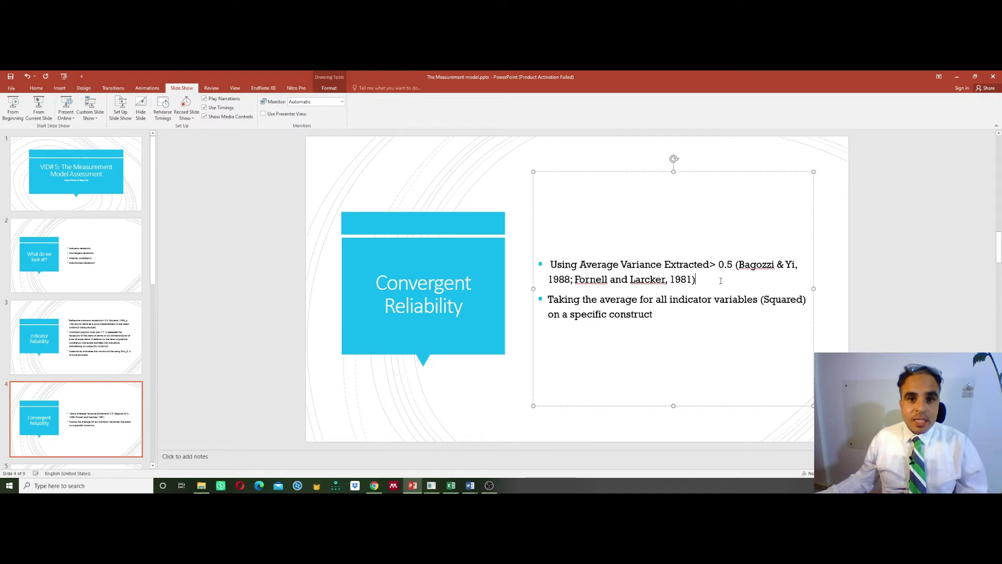
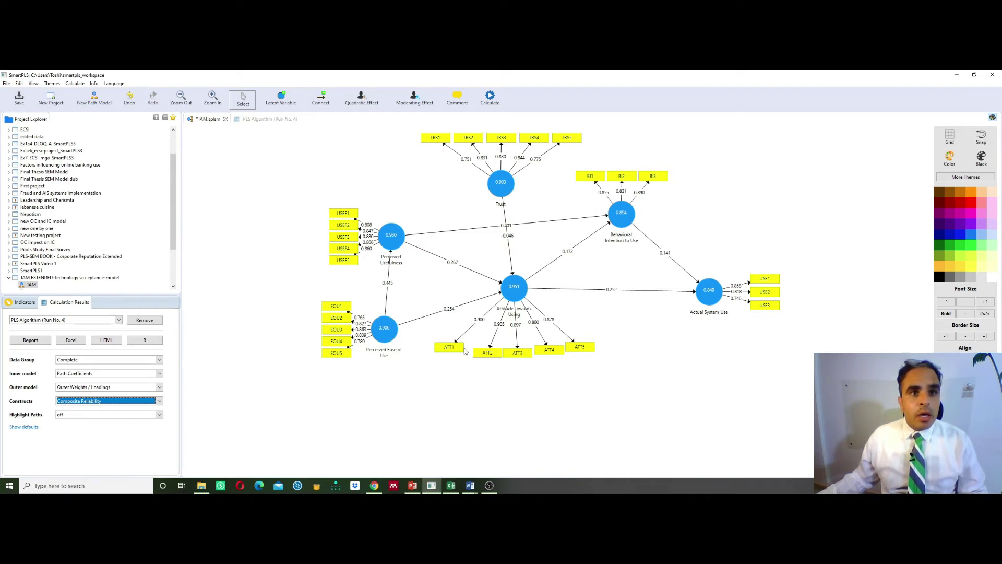
- Open the Outer Loadings matrix in the PLS Algorithm report and examine the loadings of all indicators
click(275, 122)
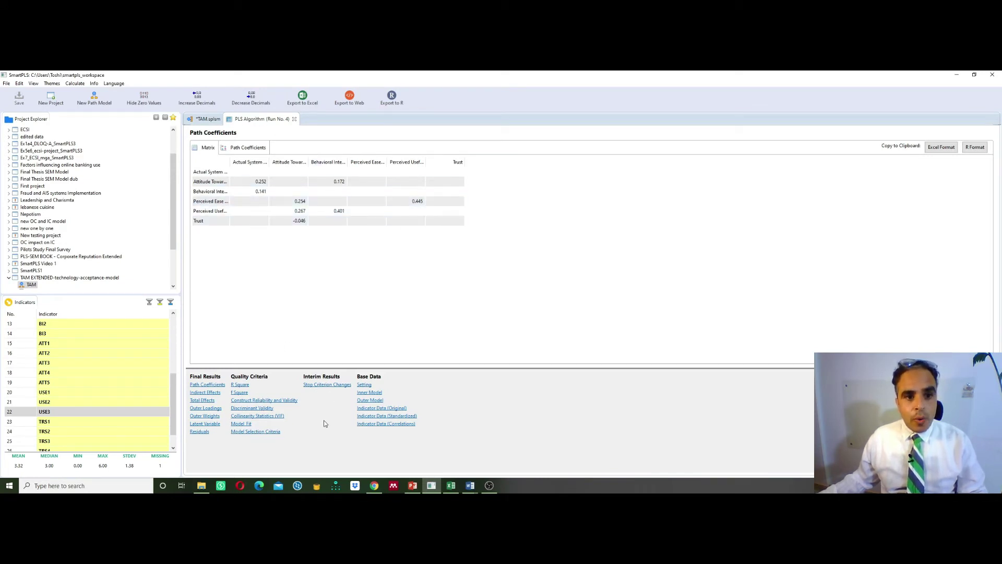
click(217, 410)
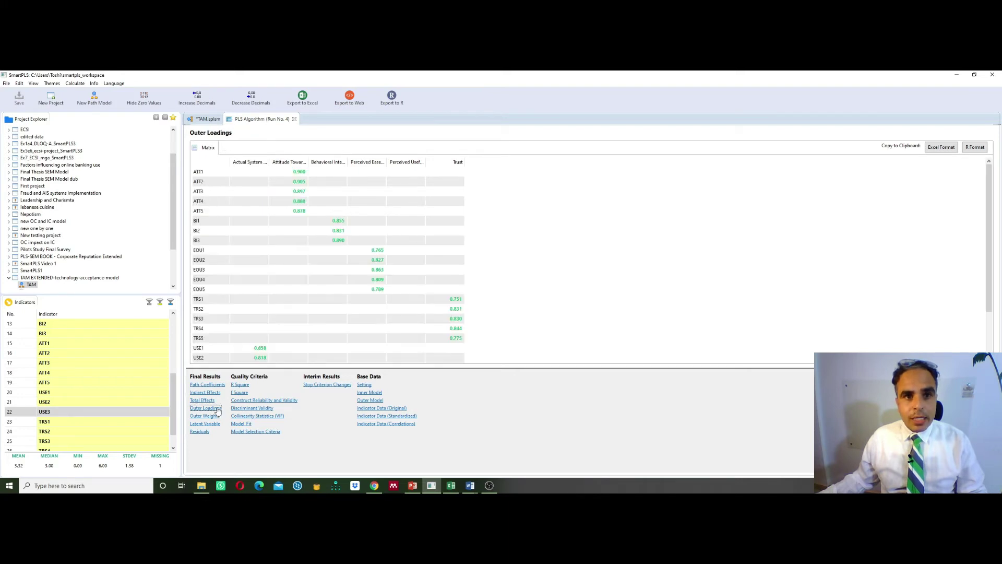
scroll(360, 303, down, 3)
scroll(364, 318, up, 2)
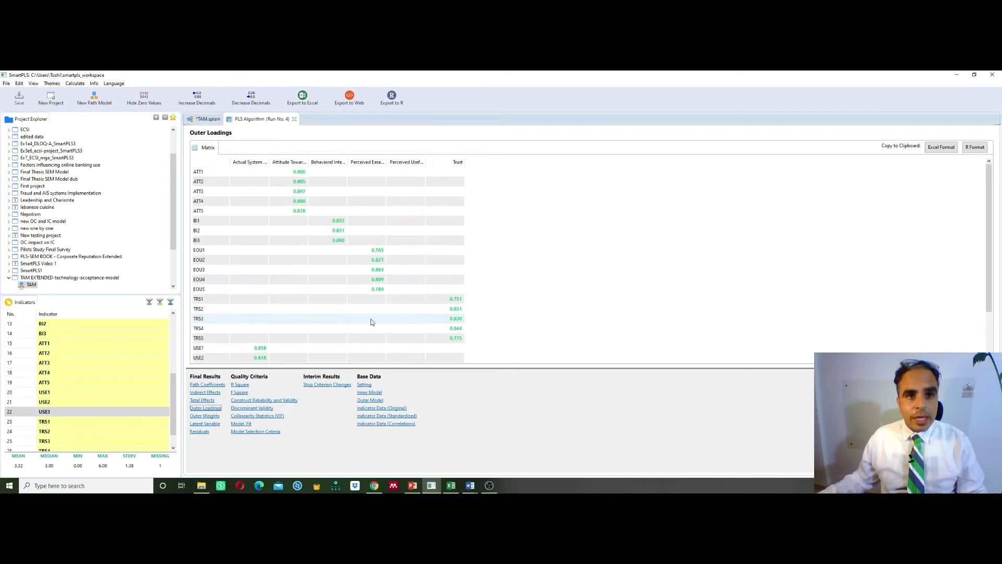
scroll(371, 320, down, 3)
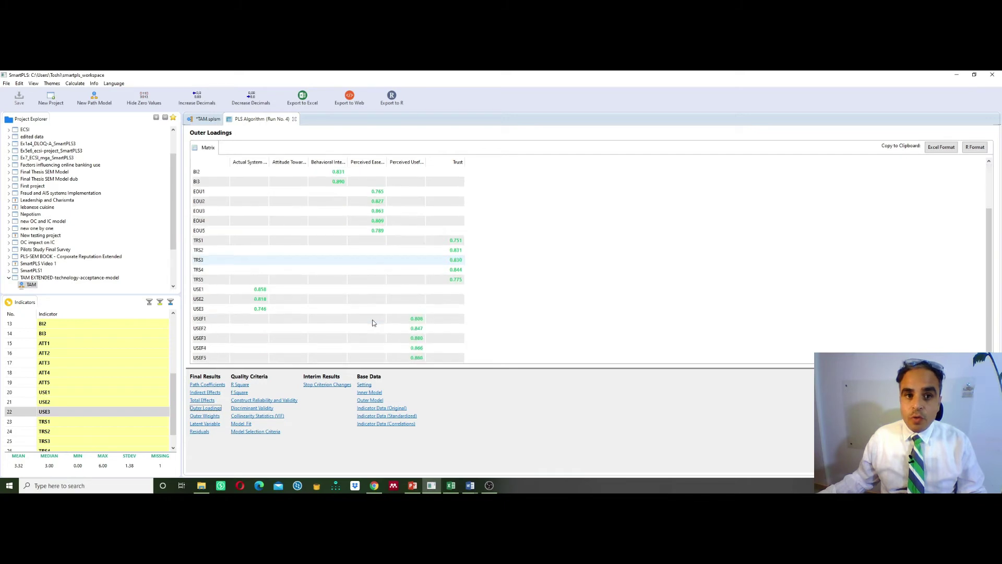
scroll(377, 327, up, 3)
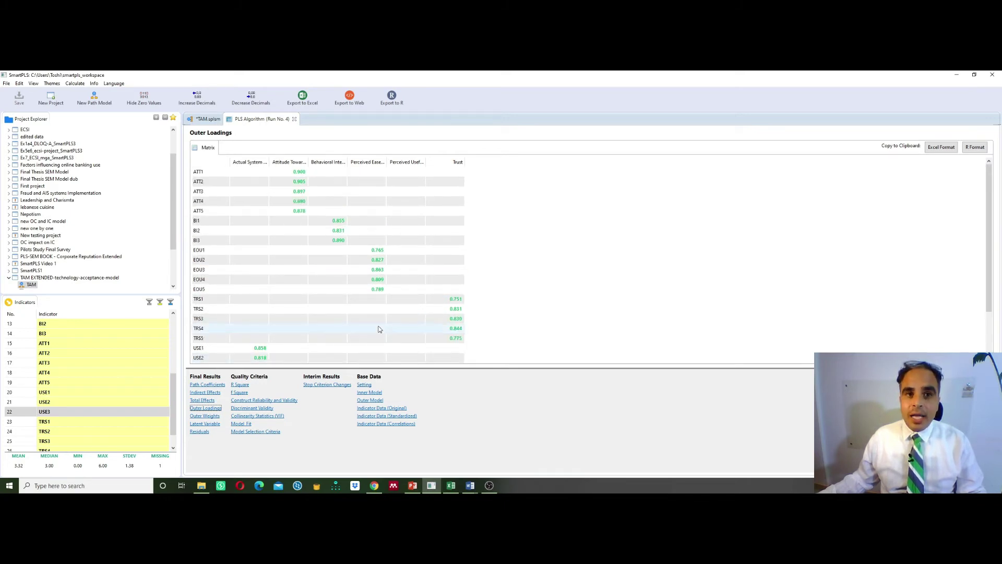
scroll(379, 330, down, 3)
scroll(379, 330, up, 3)
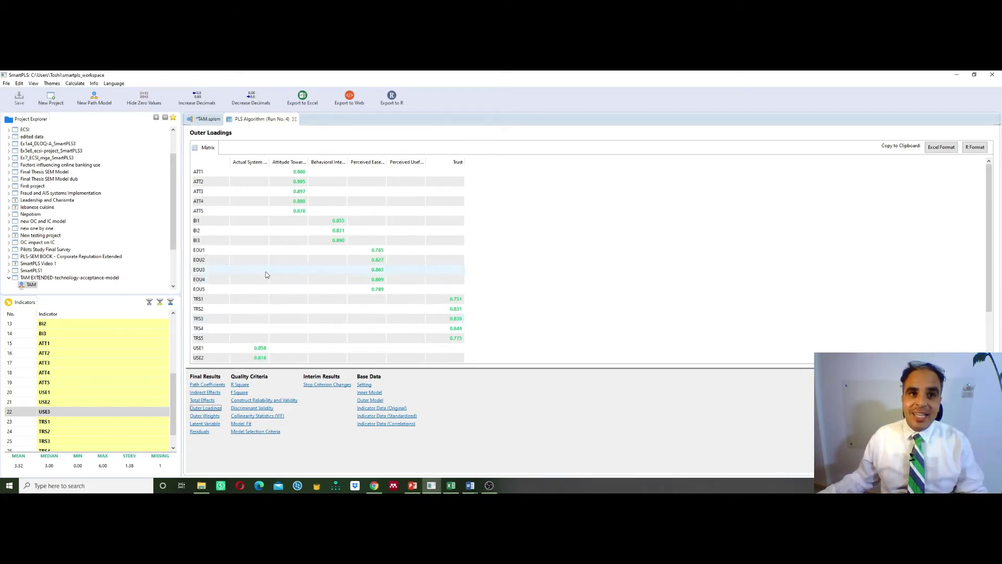
- Resize the Outer Loadings columns for Actual System Use, Attitude Towards Using, Behavioral Intention to Use and Perceived Usefulness to fit their names
drag(309, 162, 346, 162)
click(343, 171)
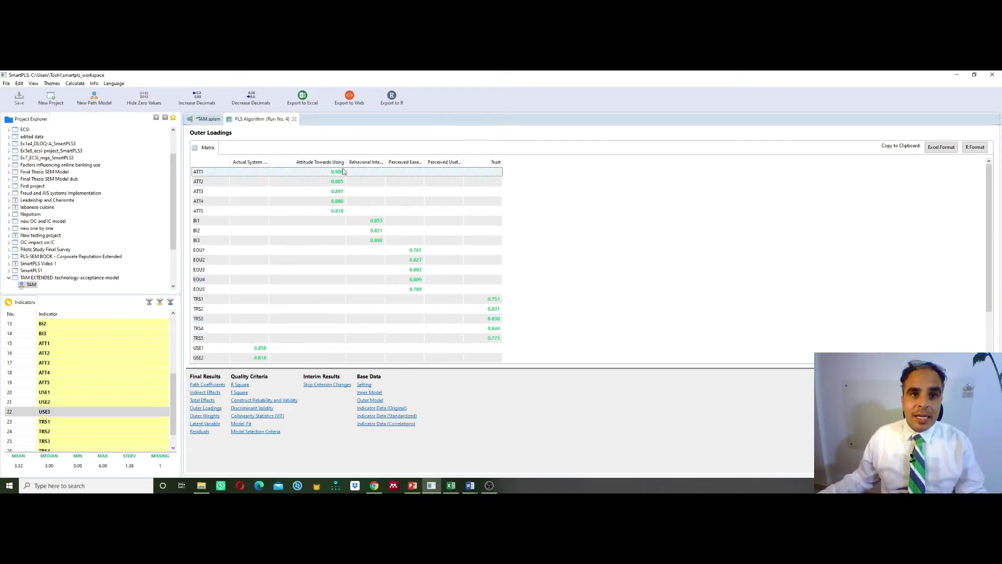
mouse_move(269, 163)
mouse_down()
mouse_move(290, 163)
mouse_move(280, 163)
mouse_up()
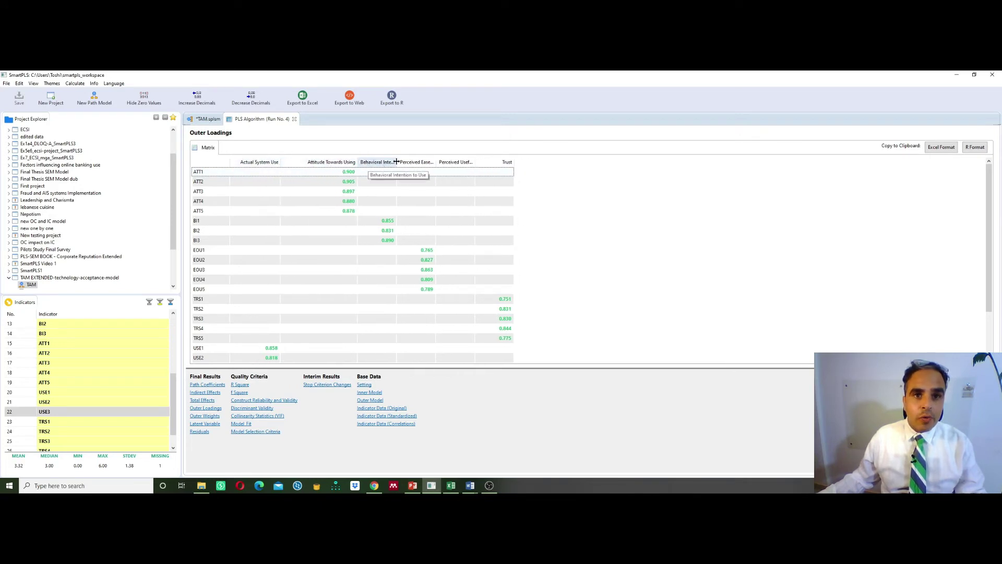
drag(396, 162, 417, 162)
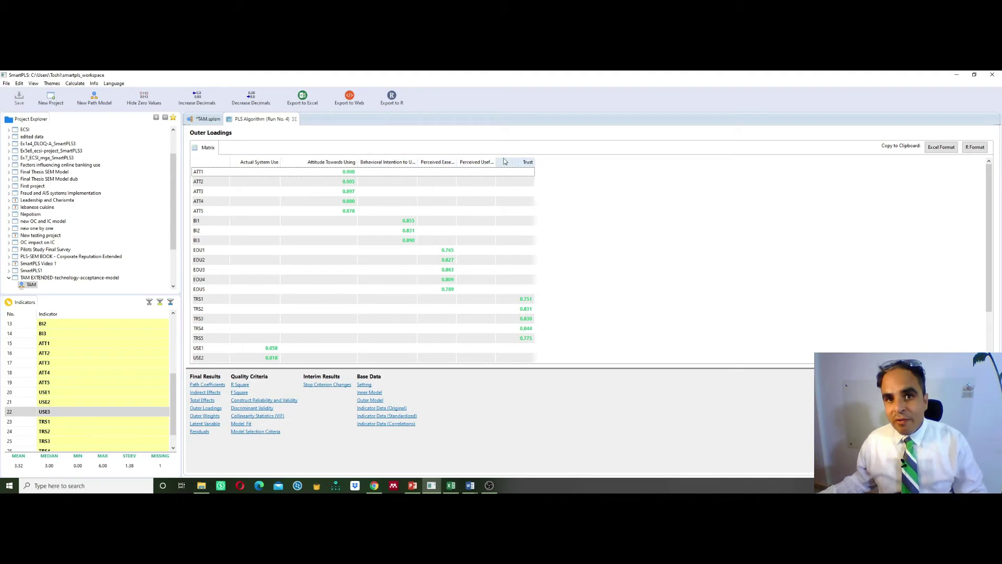
mouse_move(535, 163)
mouse_down()
mouse_move(547, 163)
mouse_move(516, 162)
mouse_up()
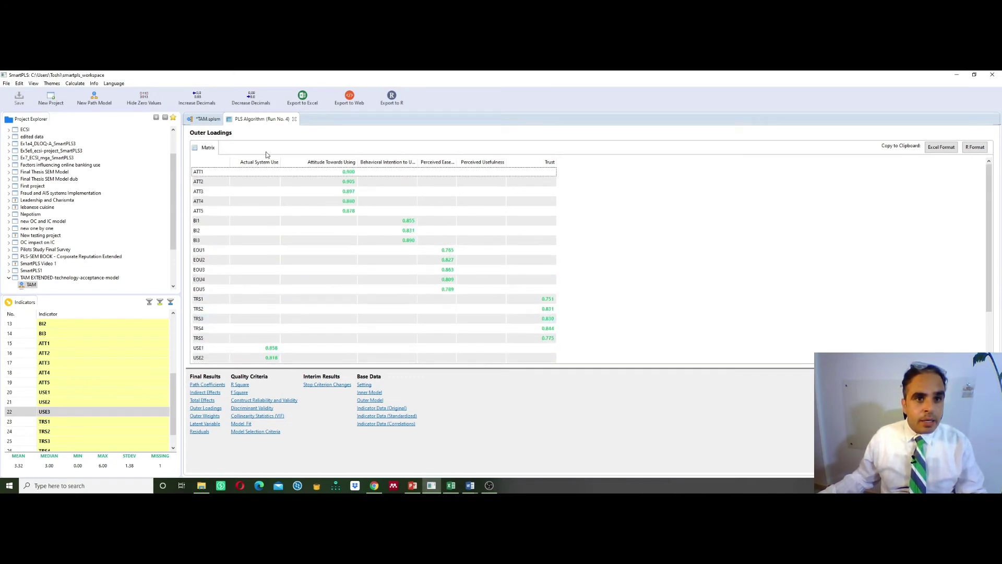
drag(280, 160, 285, 159)
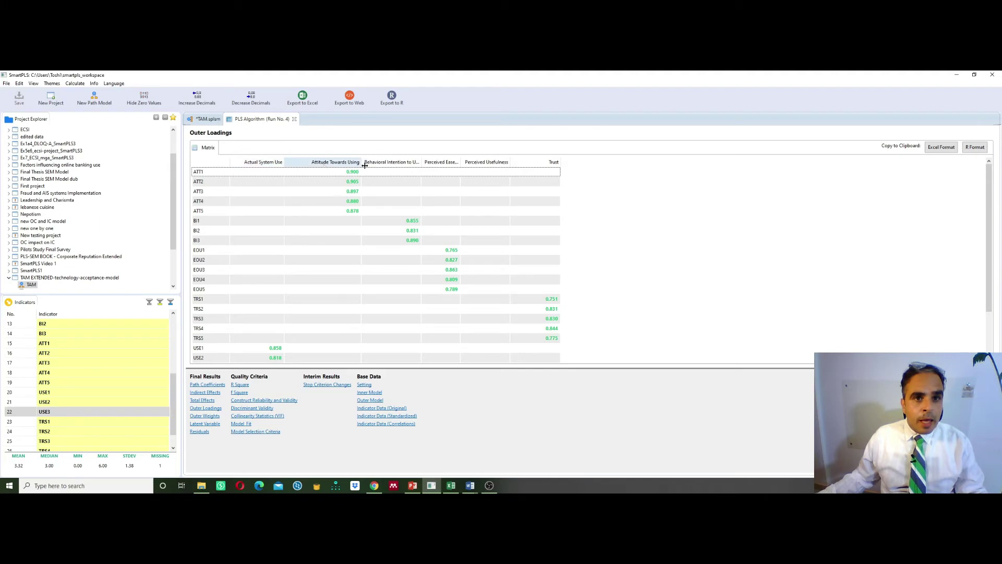
drag(361, 162, 342, 163)
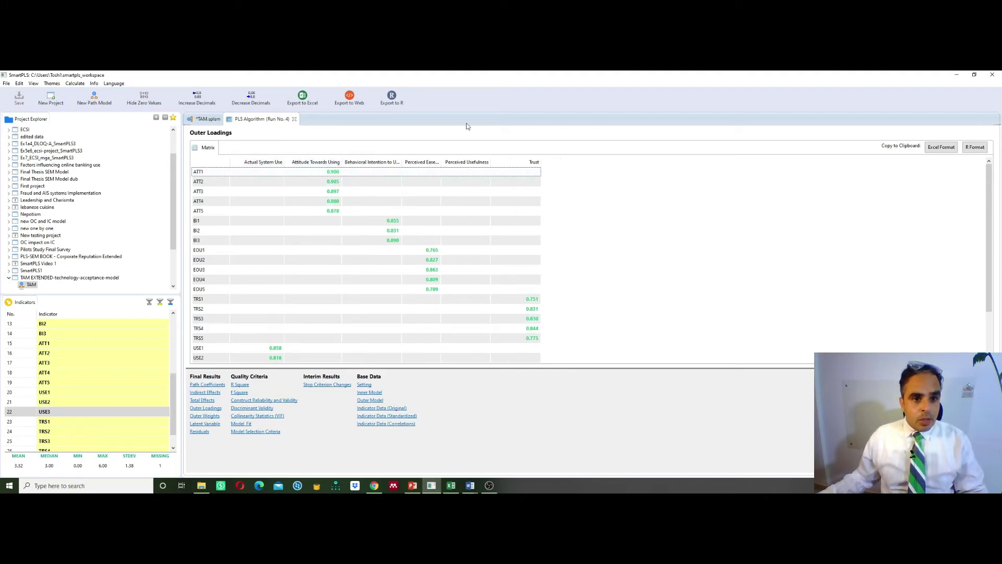
- Switch to Excel and review the Items, Loadings, AVE, CR and Rho_A headings prepared on the sheet
click(452, 487)
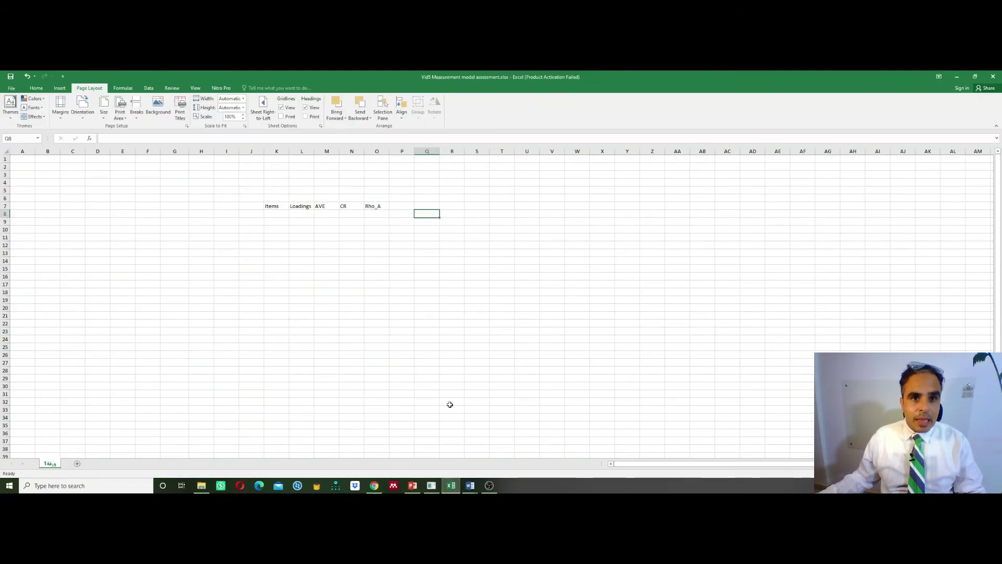
click(381, 270)
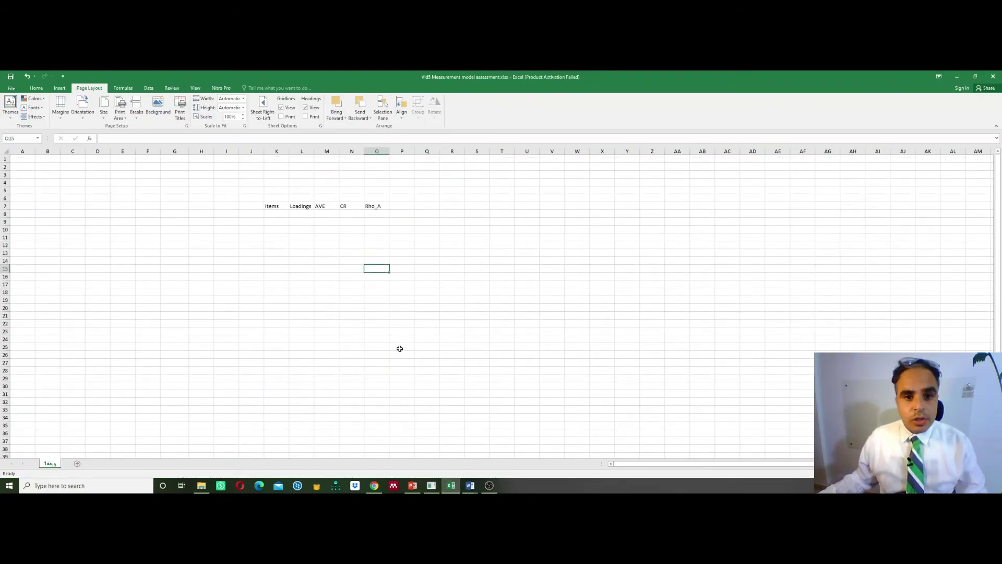
scroll(399, 412, down, 1)
scroll(427, 378, up, 1)
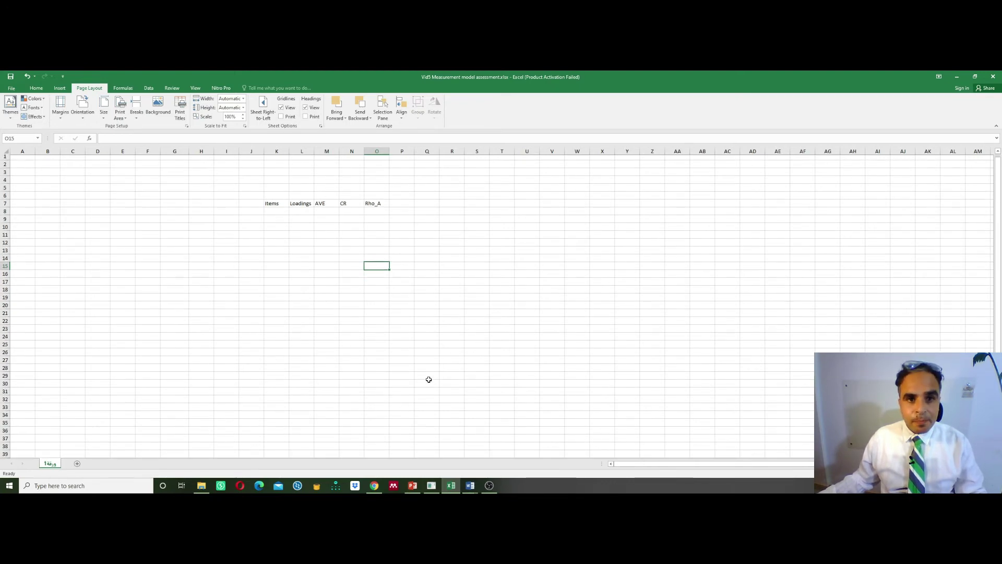
- Copy the Outer Loadings matrix from SmartPLS in Excel format and paste it into the Excel sheet at cell A2
key(alt+Tab)
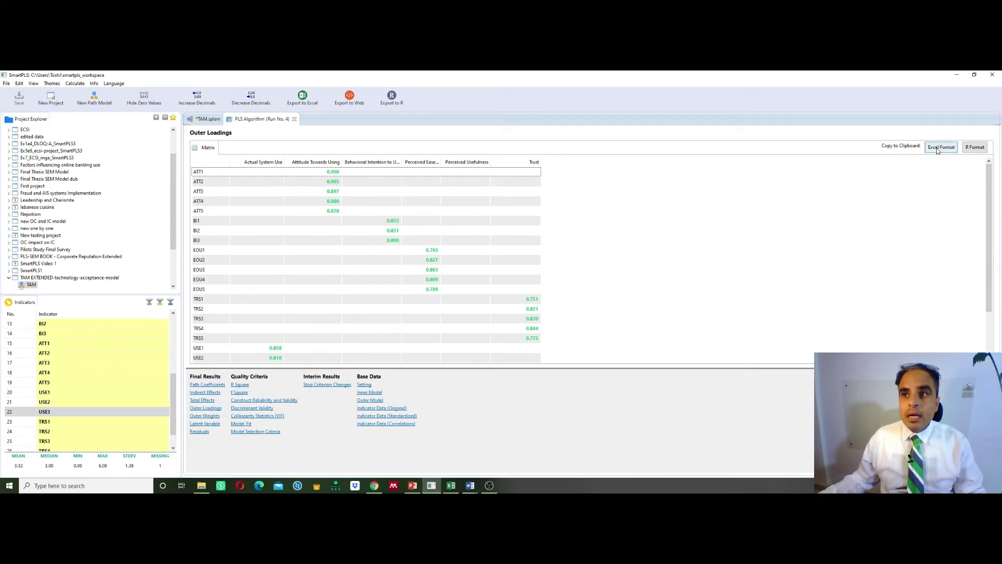
click(942, 148)
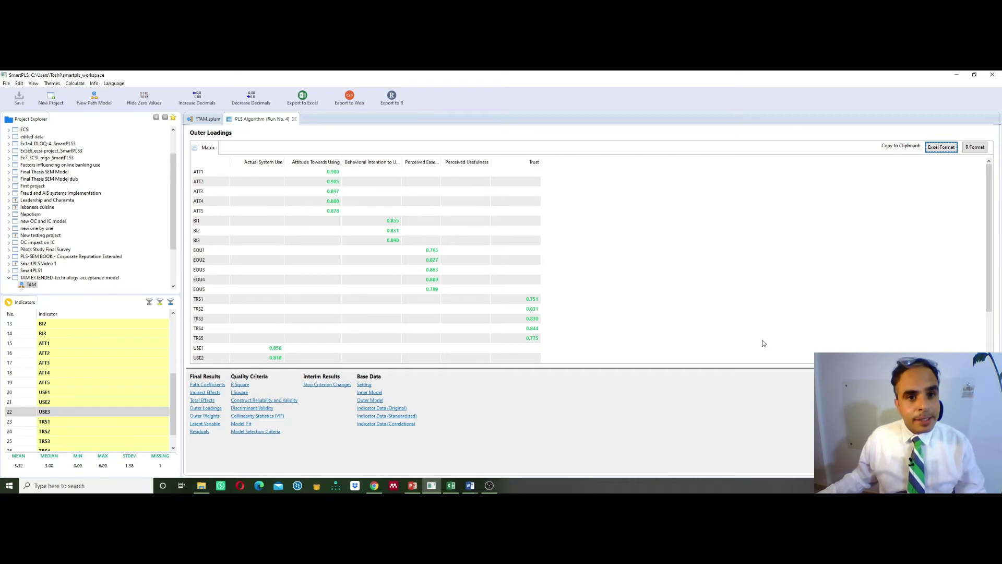
key(alt+Tab)
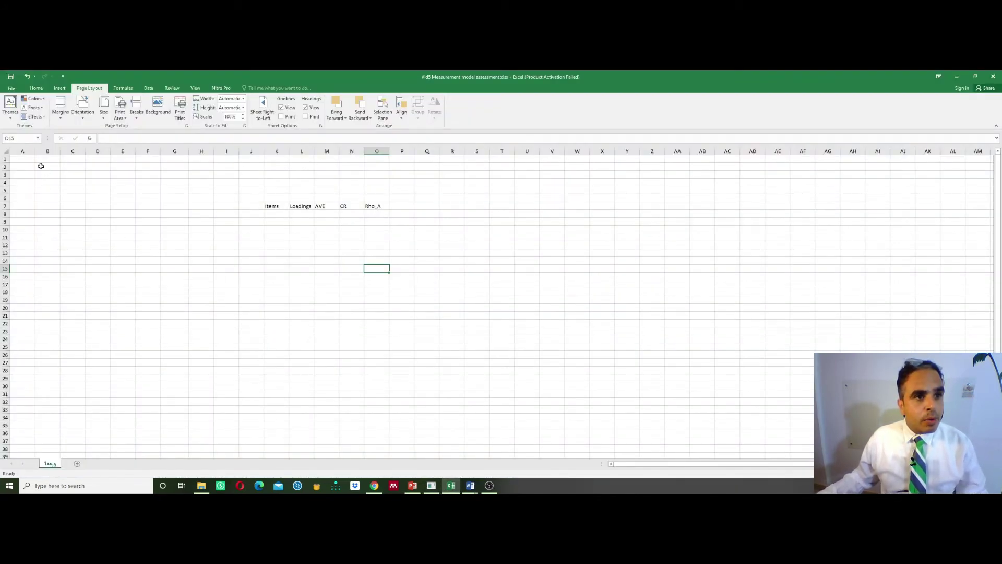
click(20, 160)
click(24, 166)
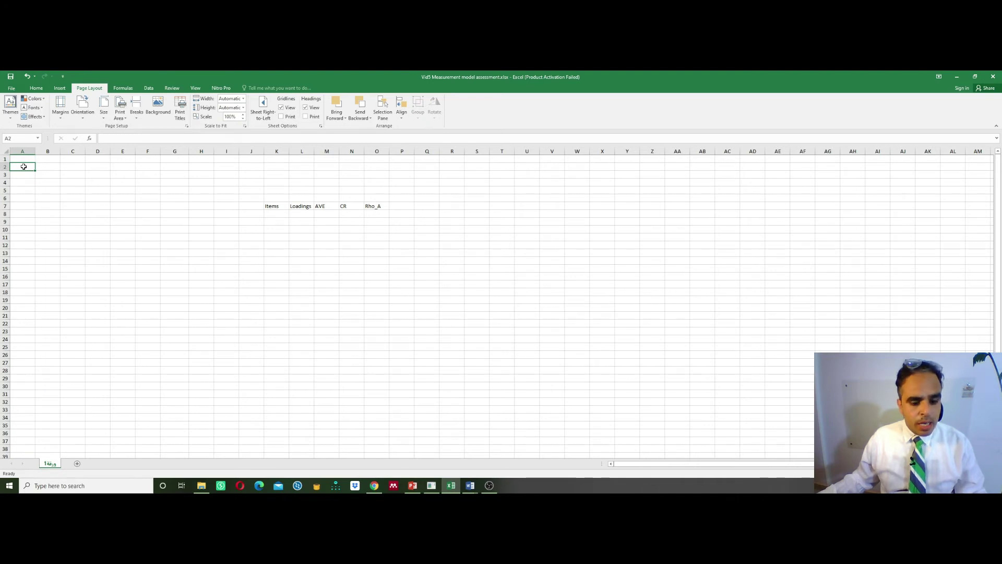
key(ctrl+v)
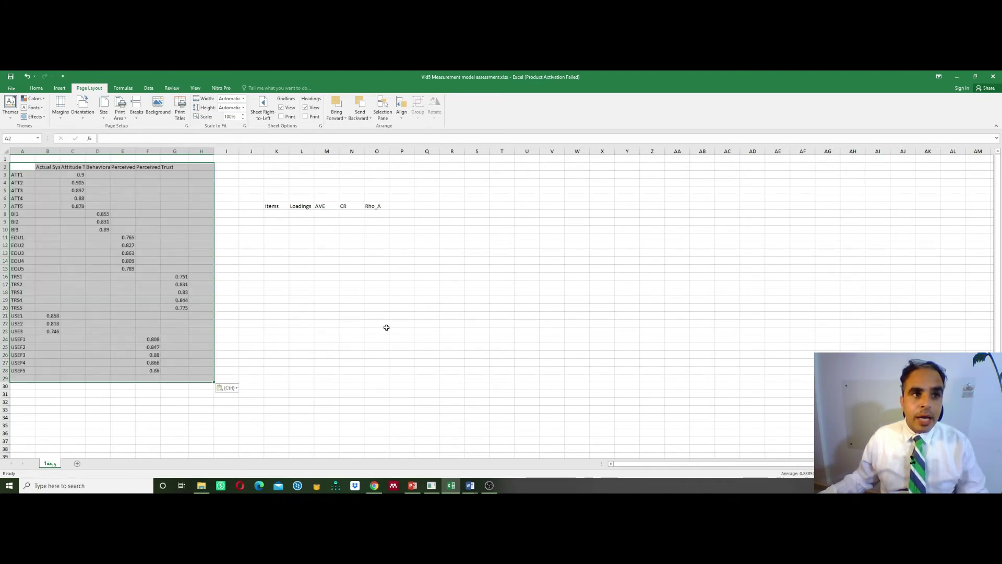
- Fit the widths of columns B to F to the construct names in the pasted loadings matrix
click(376, 331)
double_click(61, 151)
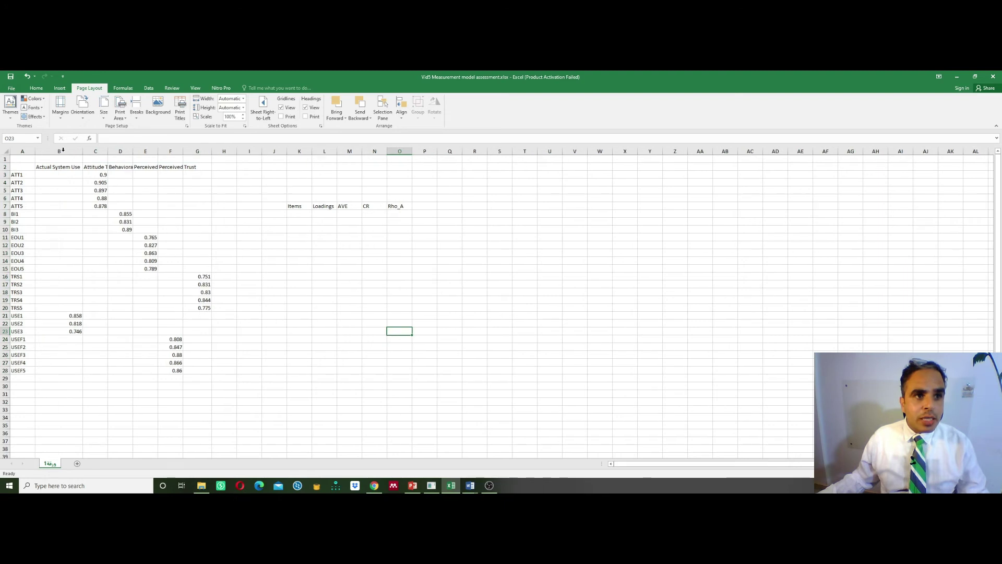
double_click(109, 151)
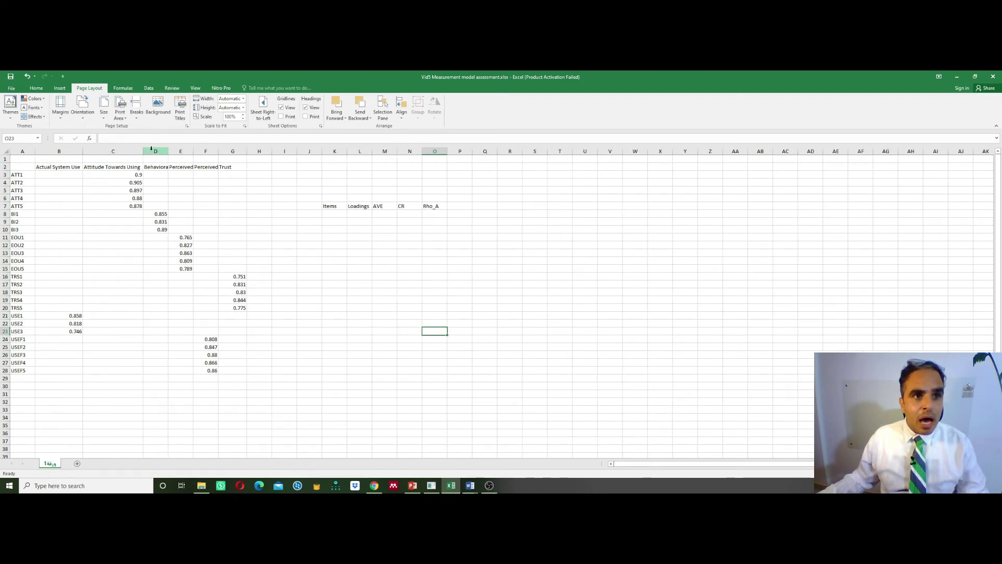
double_click(168, 151)
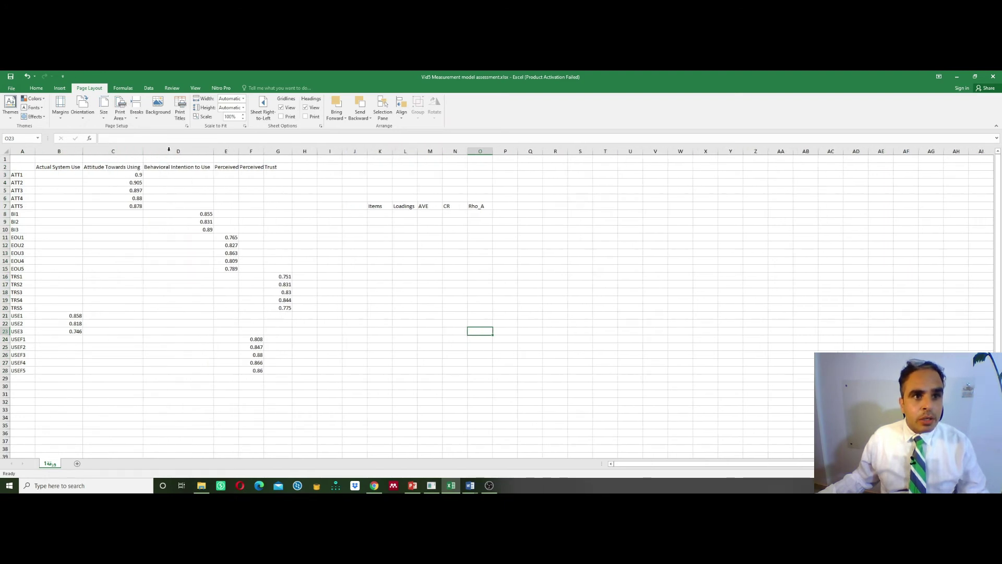
double_click(238, 151)
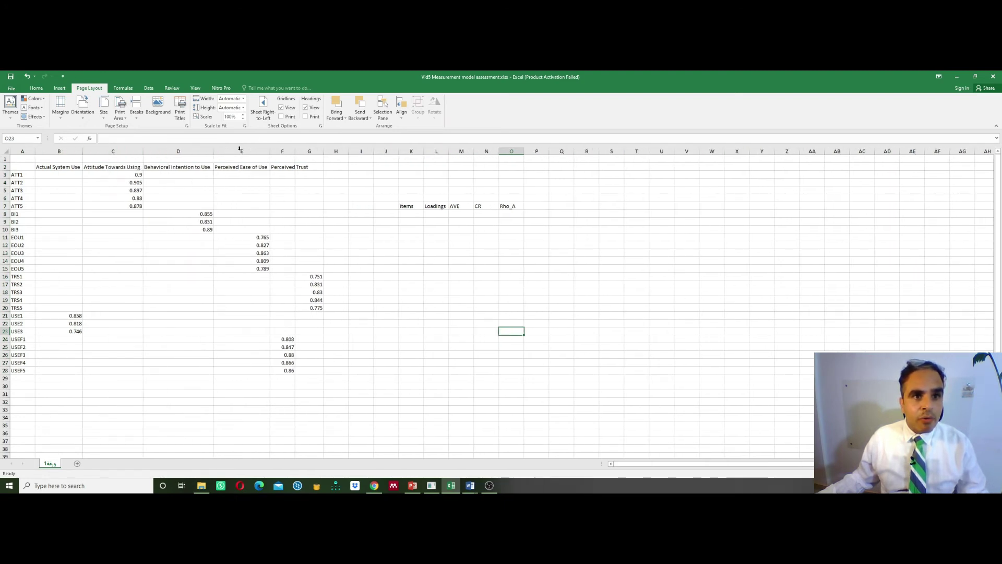
double_click(296, 151)
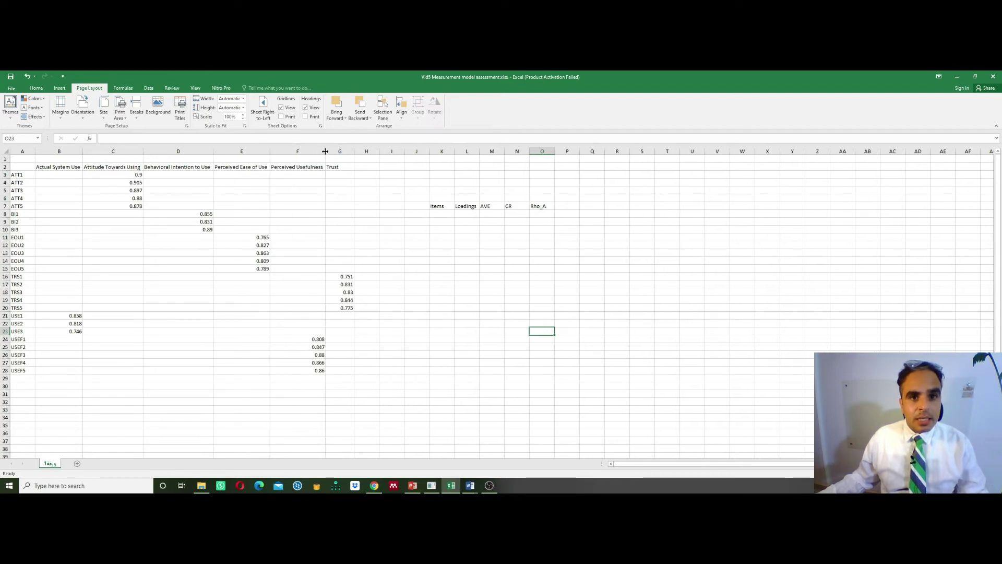
drag(326, 151, 327, 150)
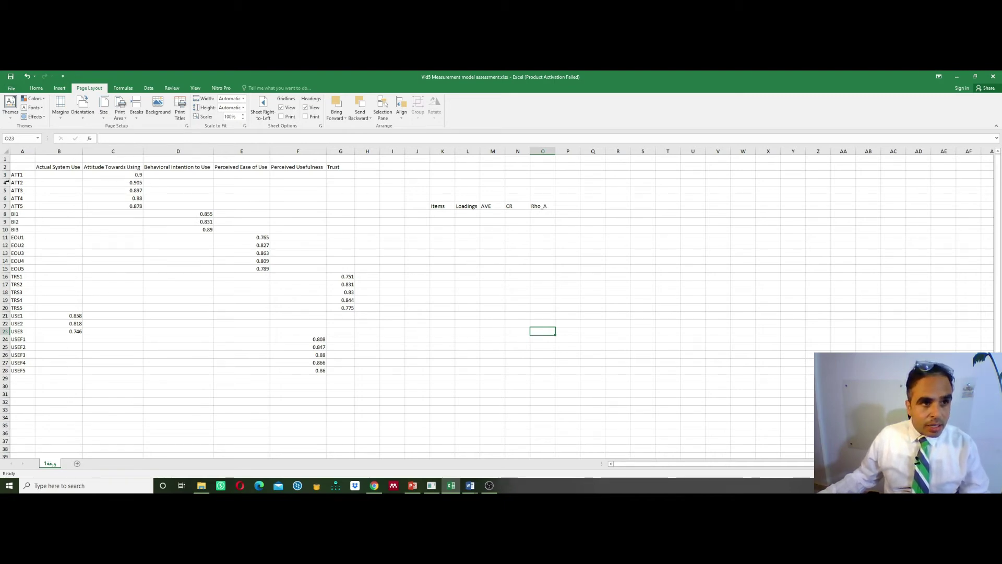
drag(28, 177, 26, 206)
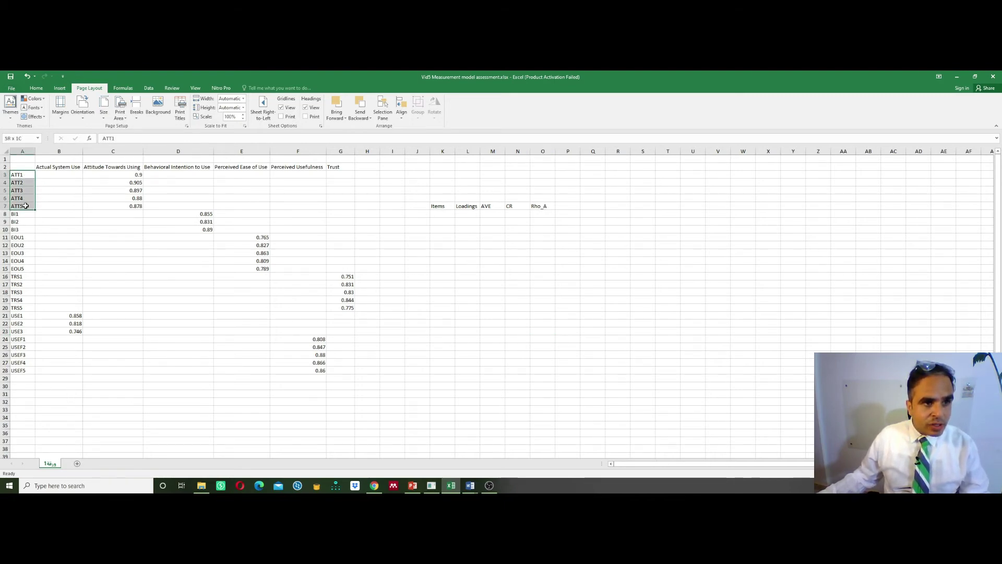
right_click(29, 175)
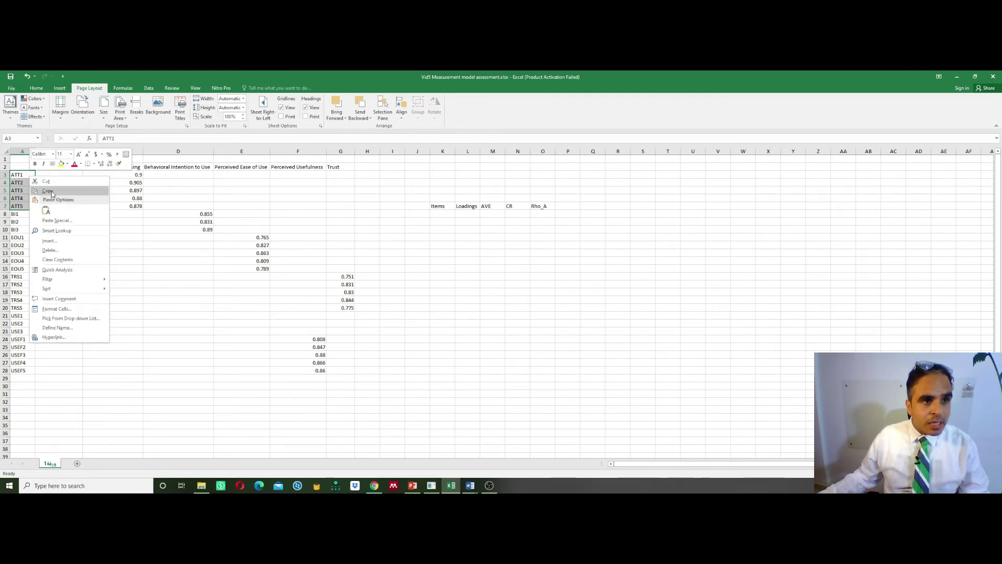
click(198, 195)
- Switch to SmartPLS, review the constructs and their items in the TAM path model, and return to Excel
click(431, 485)
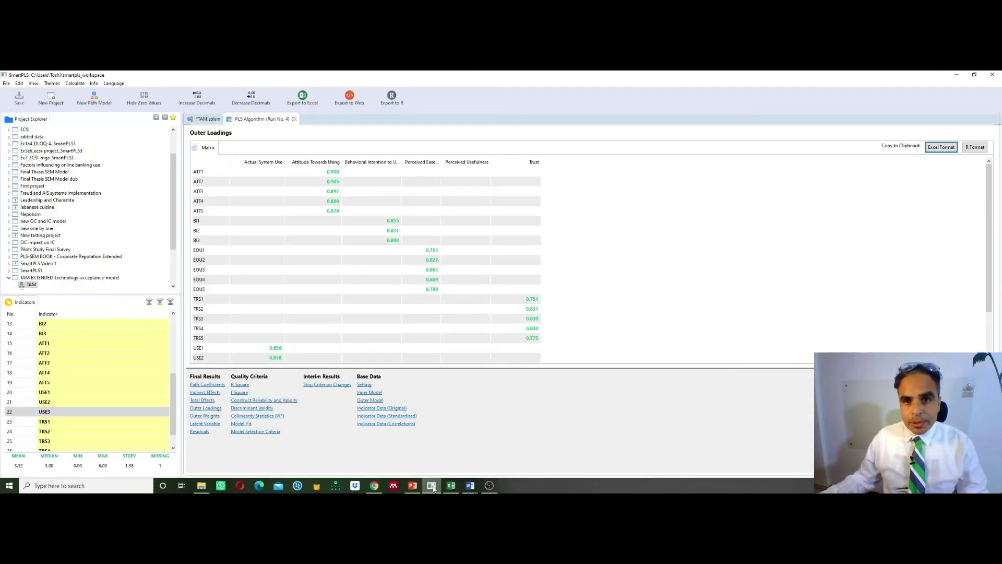
click(202, 120)
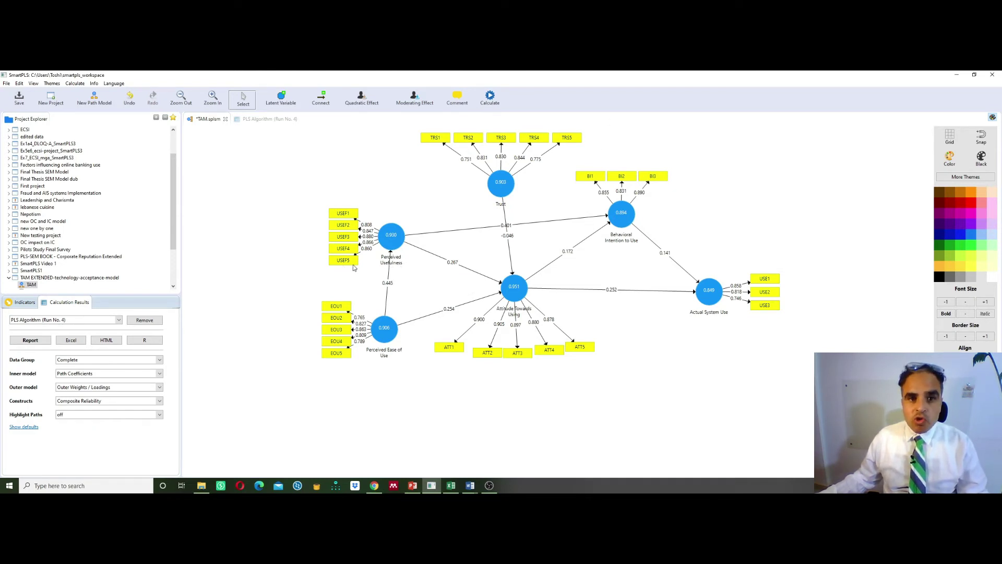
key(alt+Tab)
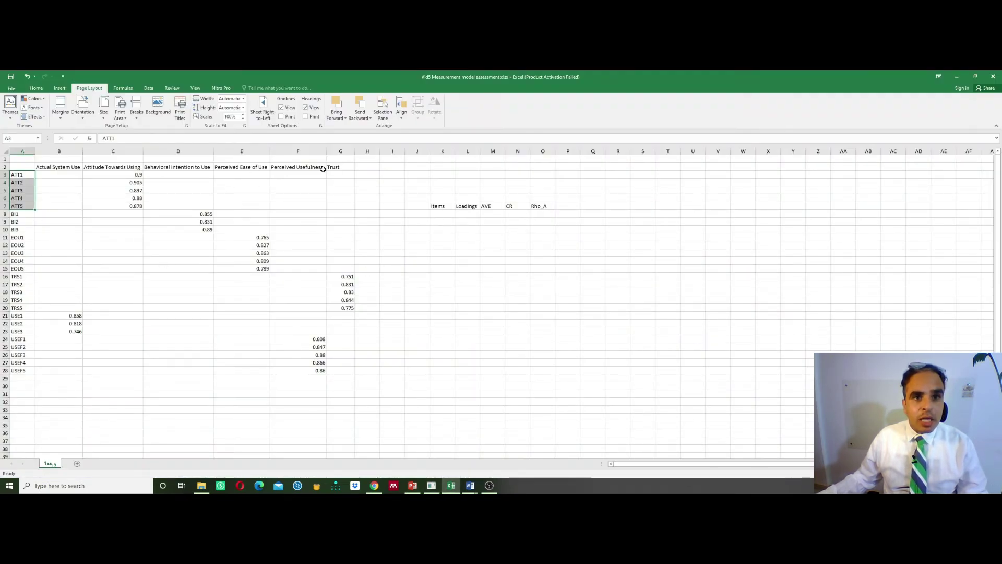
- Copy the item names USEF1 to USEF5 from column A into the Items column starting at K8
drag(316, 337, 21, 372)
click(86, 370)
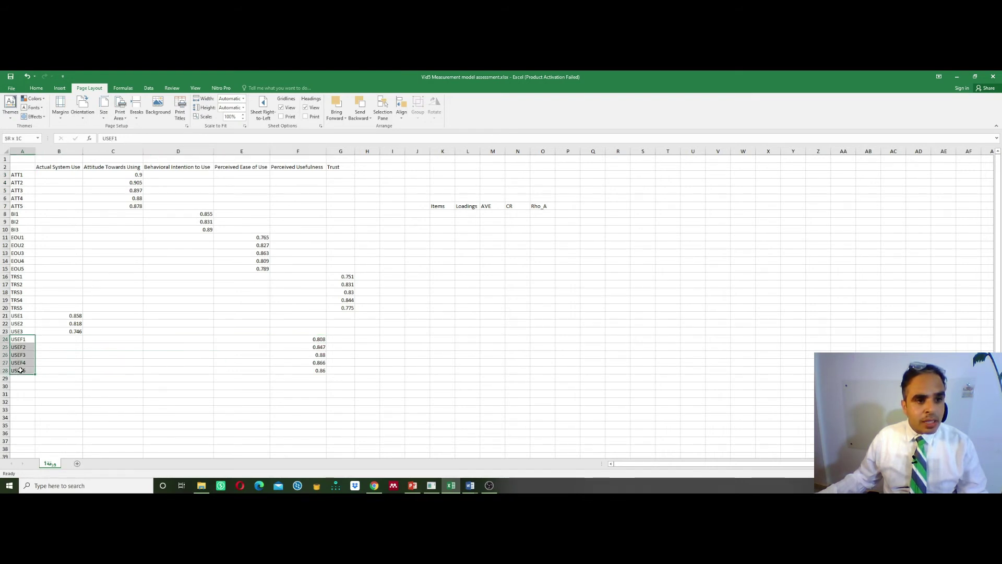
right_click(27, 355)
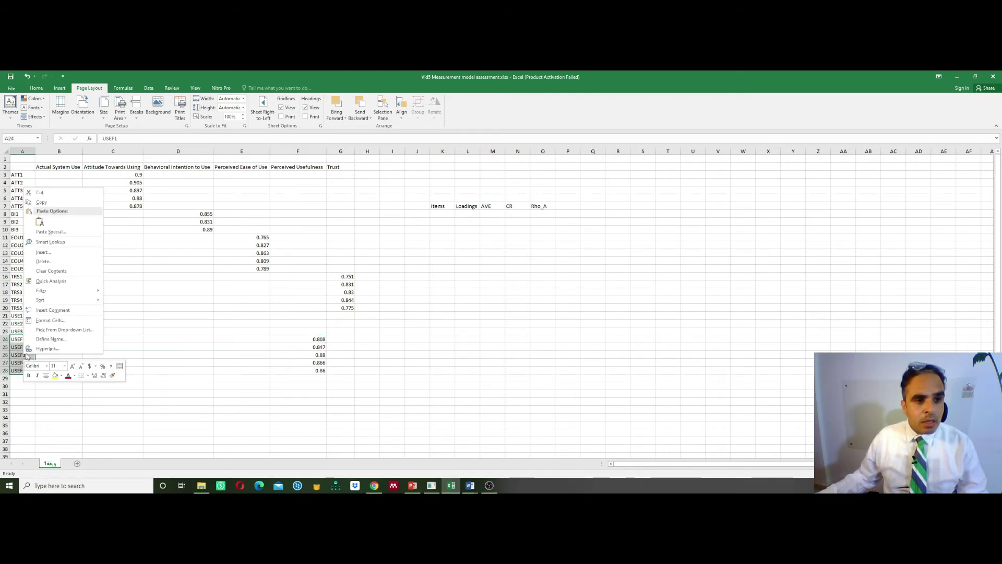
click(46, 206)
click(446, 215)
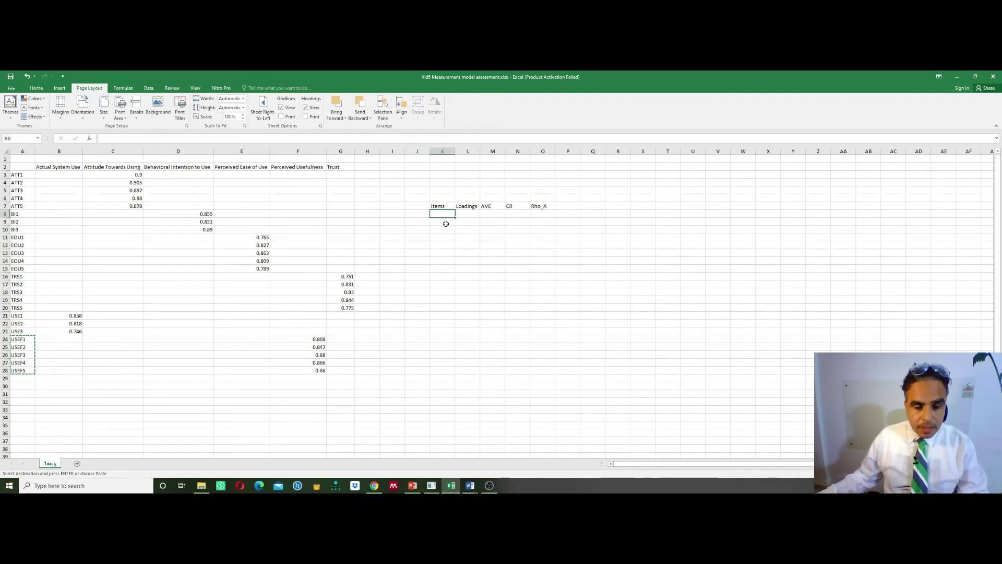
key(ctrl+v)
click(464, 313)
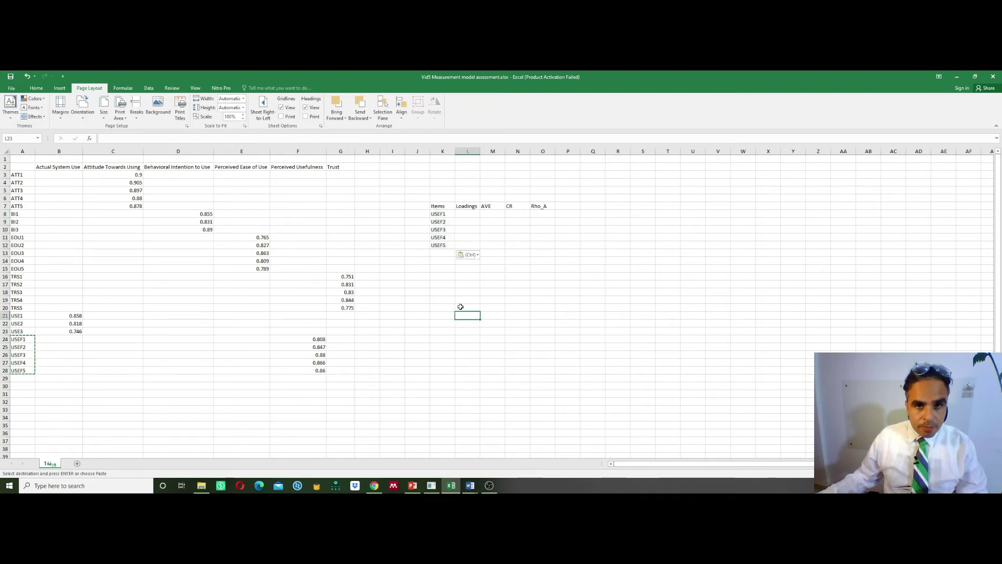
- Label the USEF item block Perceived Usefulness in cell J8 and fit column J's width to the text
click(413, 215)
text(Perc)
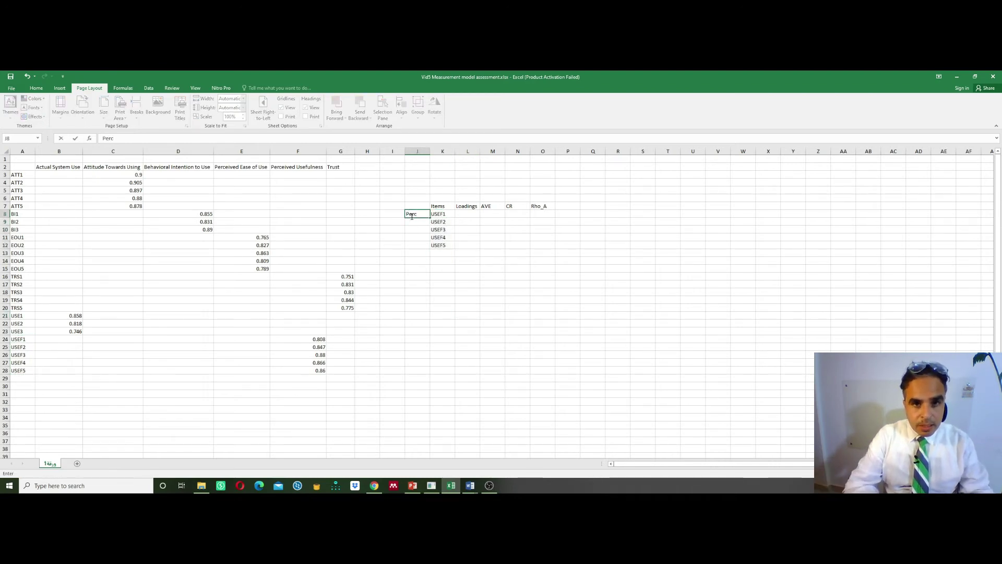
text(eived Su)
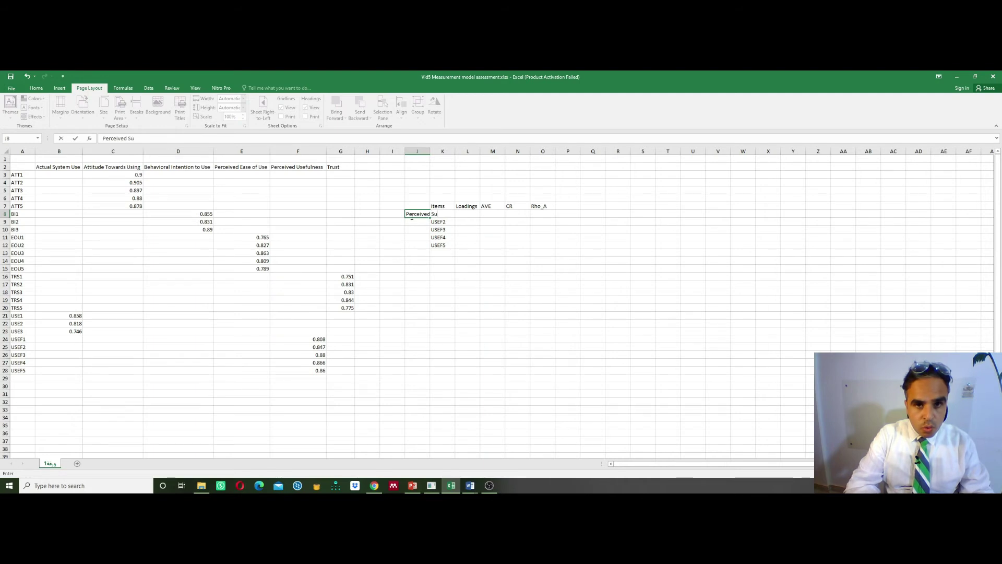
key(BackSpace)
key(BackSpace)
text(Usefuln)
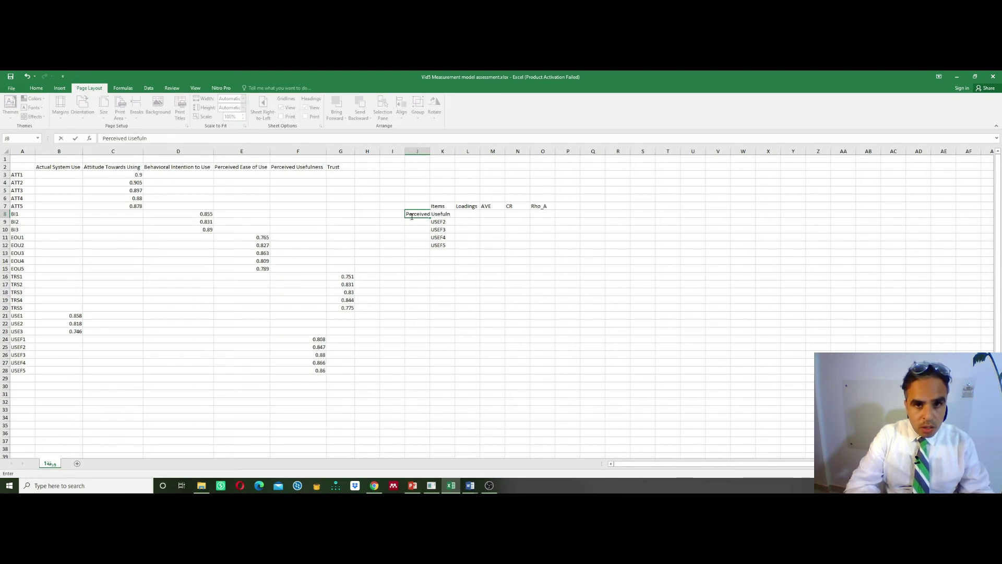
text(ess)
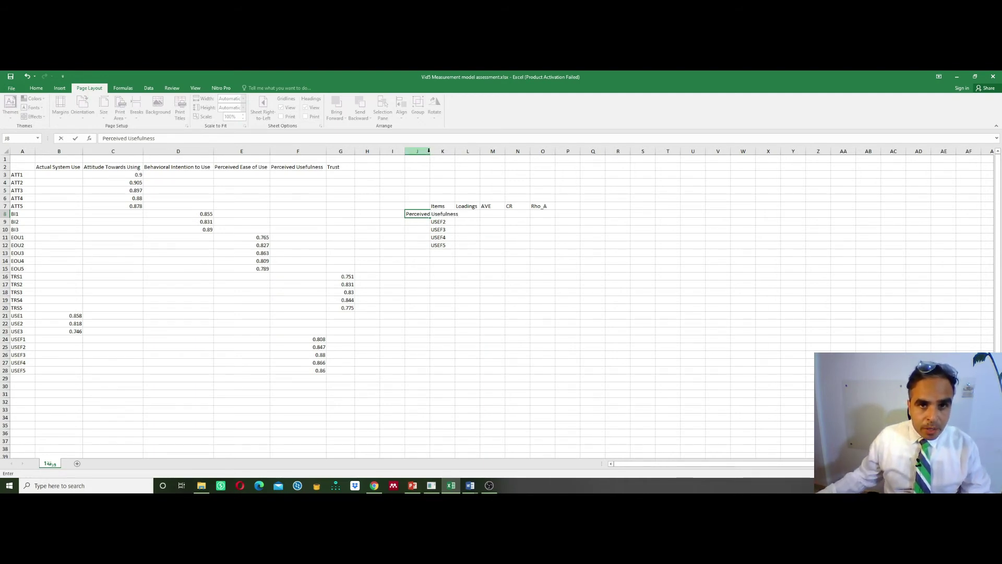
double_click(428, 151)
click(549, 358)
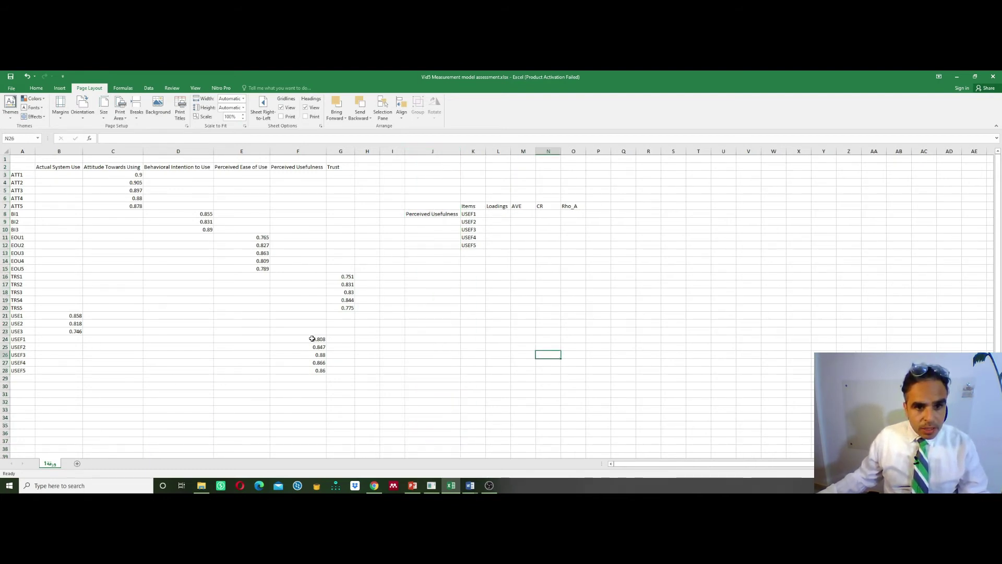
- Copy the five Perceived Usefulness loadings from column F into the Loadings column starting at L8
drag(312, 339, 313, 370)
right_click(310, 367)
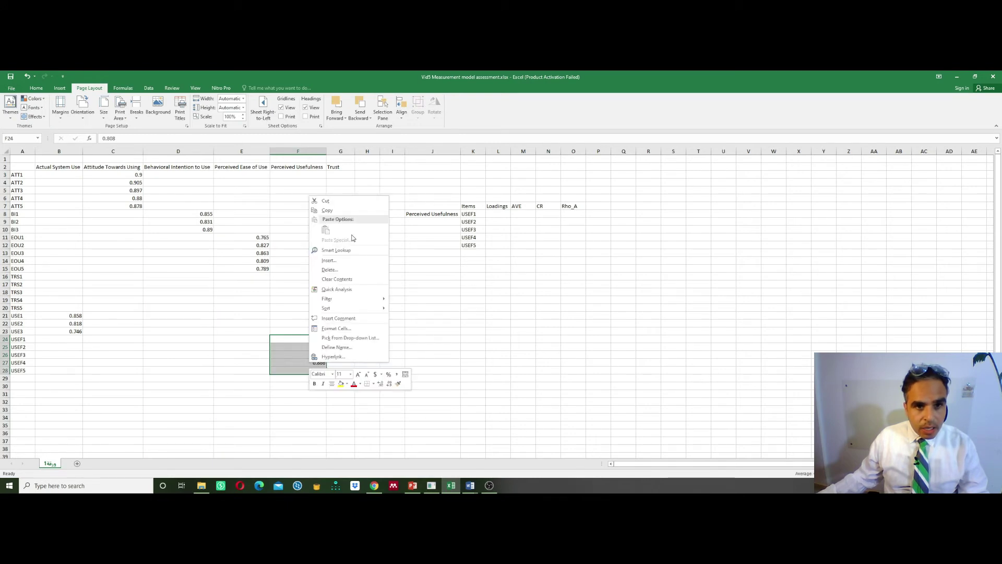
click(338, 210)
click(499, 216)
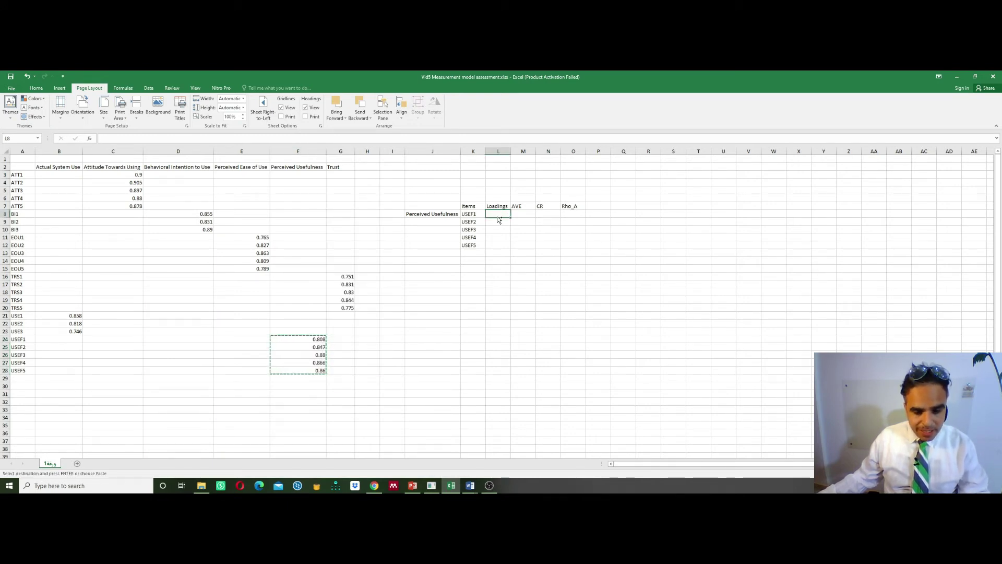
key(ctrl+v)
click(519, 330)
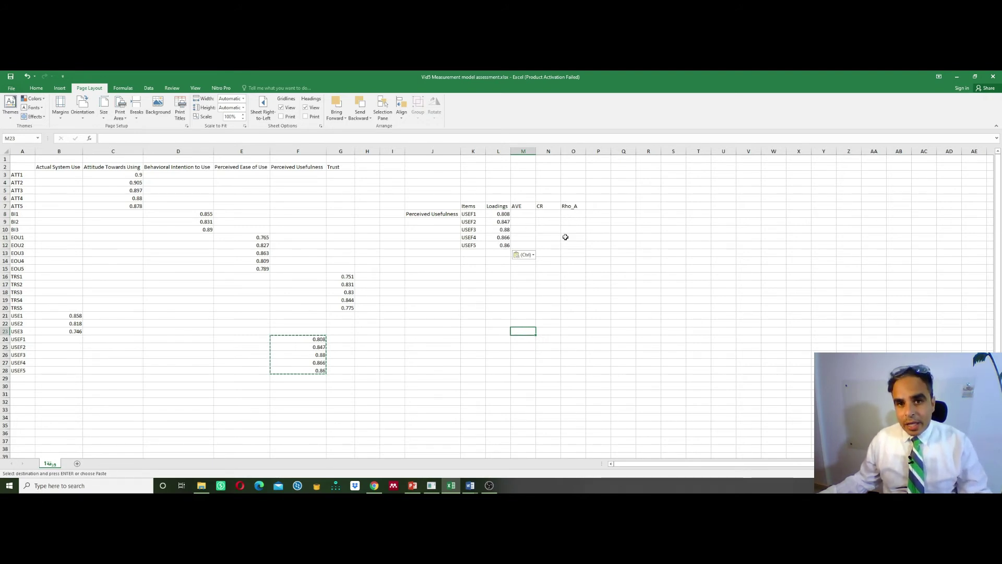
click(566, 304)
click(476, 271)
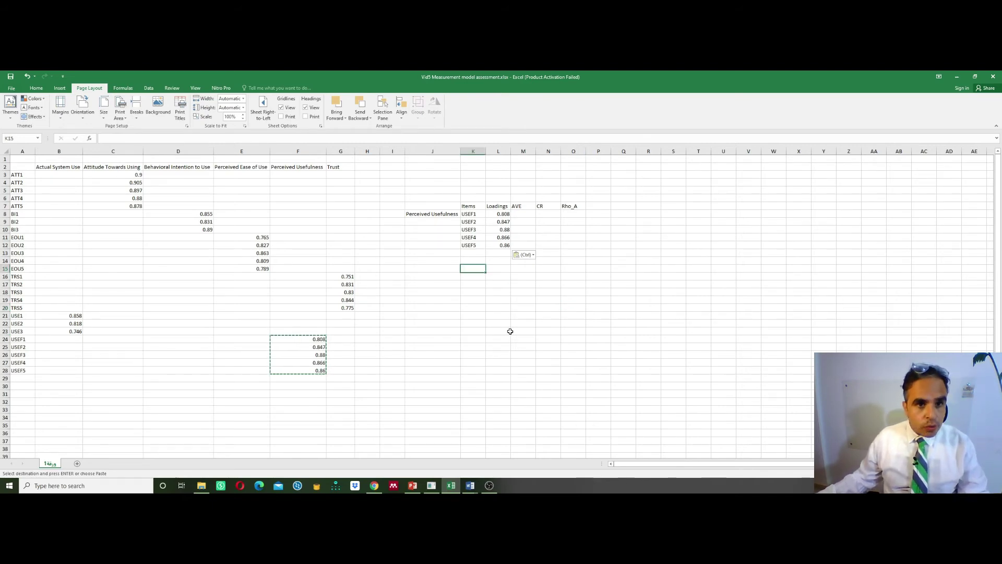
key(Escape)
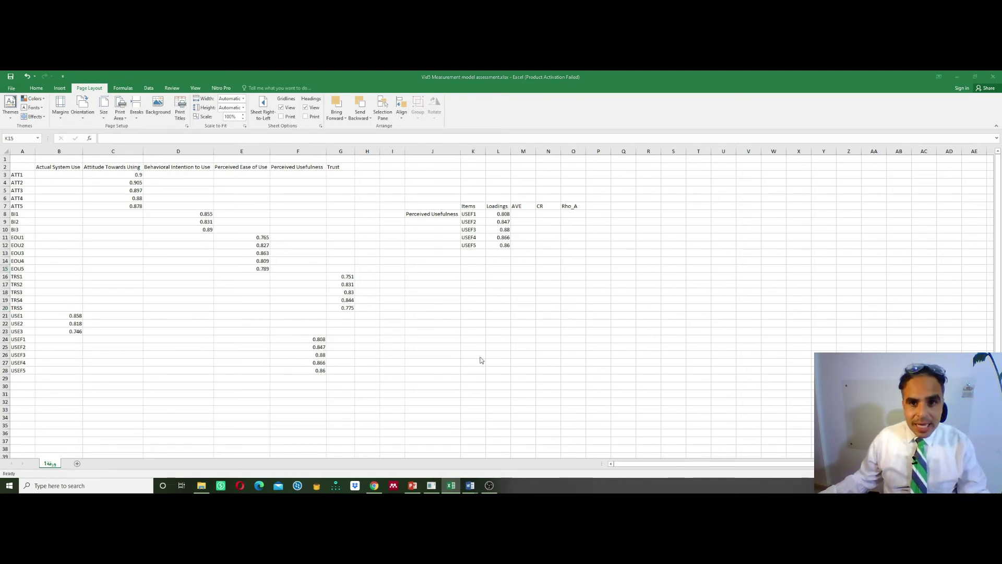
- Check the next construct in the SmartPLS model, return to Excel and copy the Perceived Ease of Use heading from E2 into J14
key(alt+Tab)
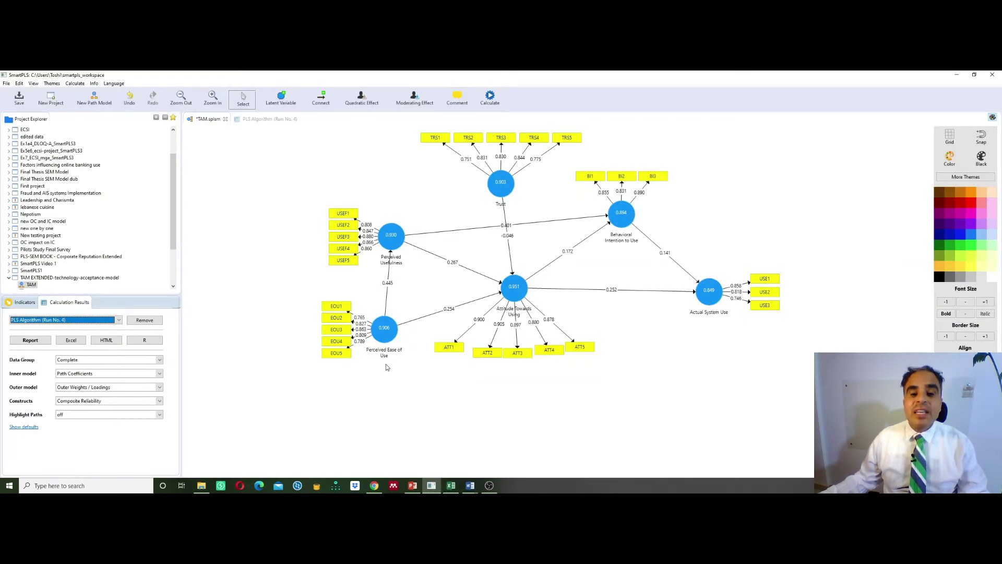
key(alt+Tab)
click(256, 322)
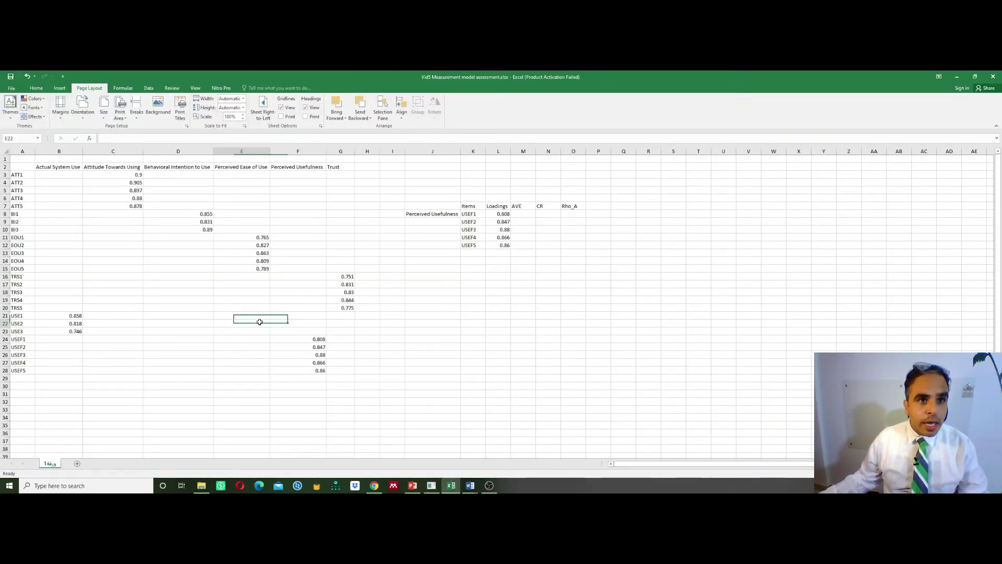
click(249, 171)
key(ctrl+c)
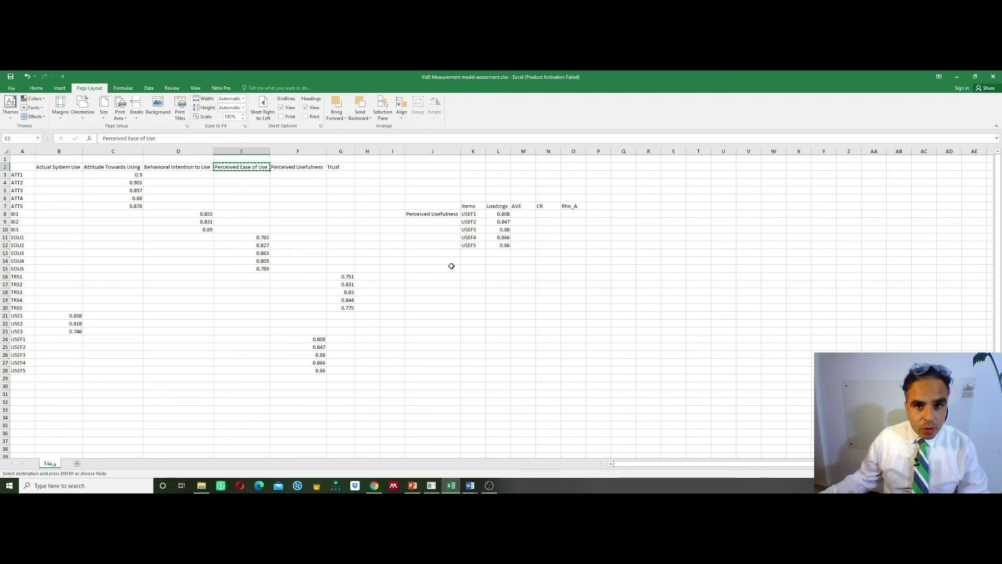
click(440, 253)
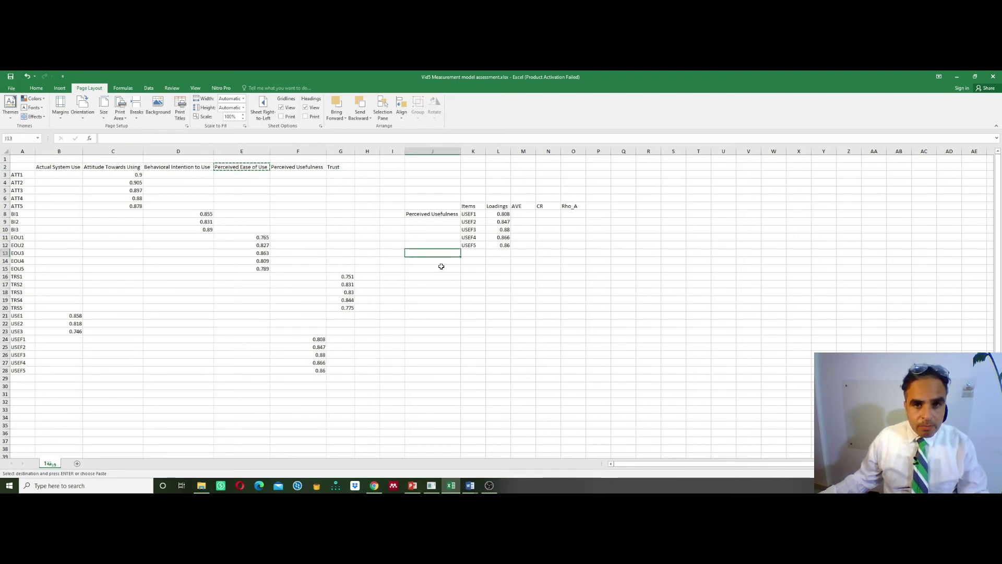
click(442, 263)
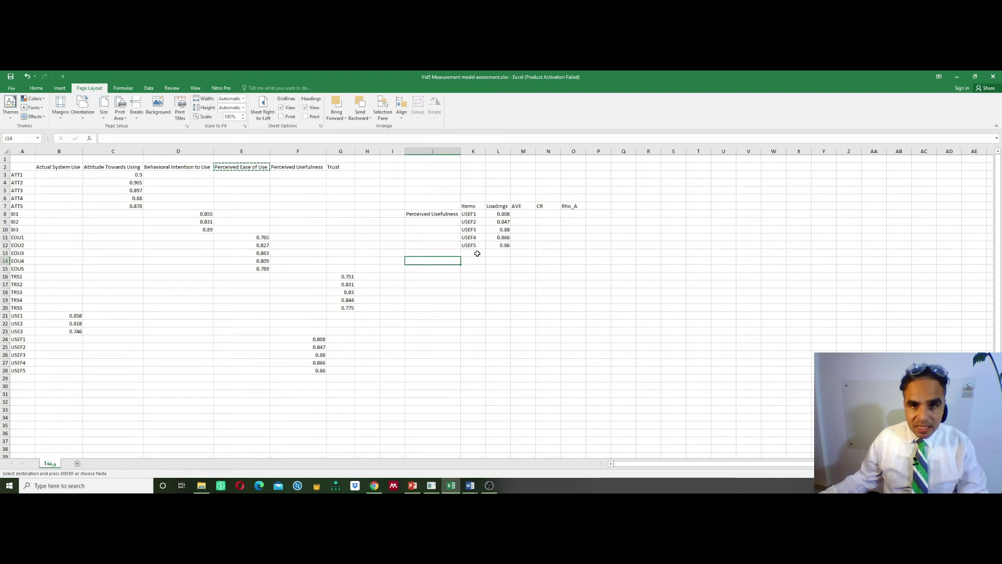
key(ctrl+v)
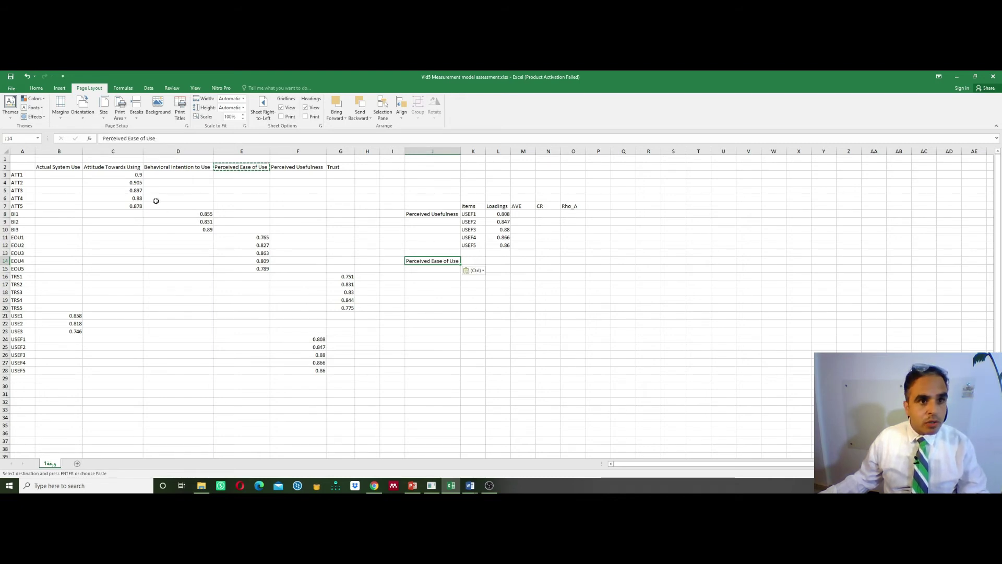
key(Escape)
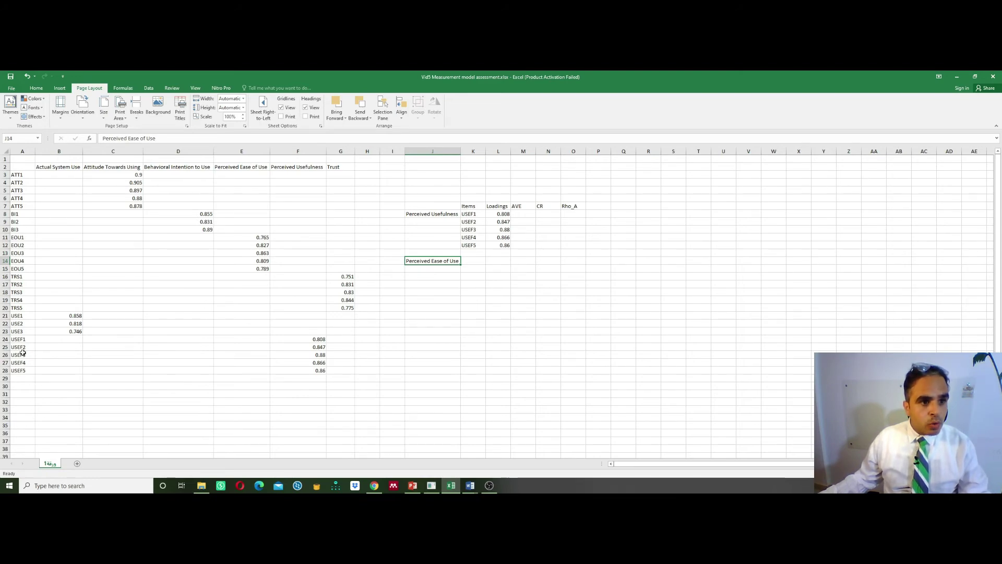
- Check the Perceived Ease of Use items in SmartPLS, return to Excel and copy EOU1 to EOU5 into the Items column starting at K14
key(alt+Tab)
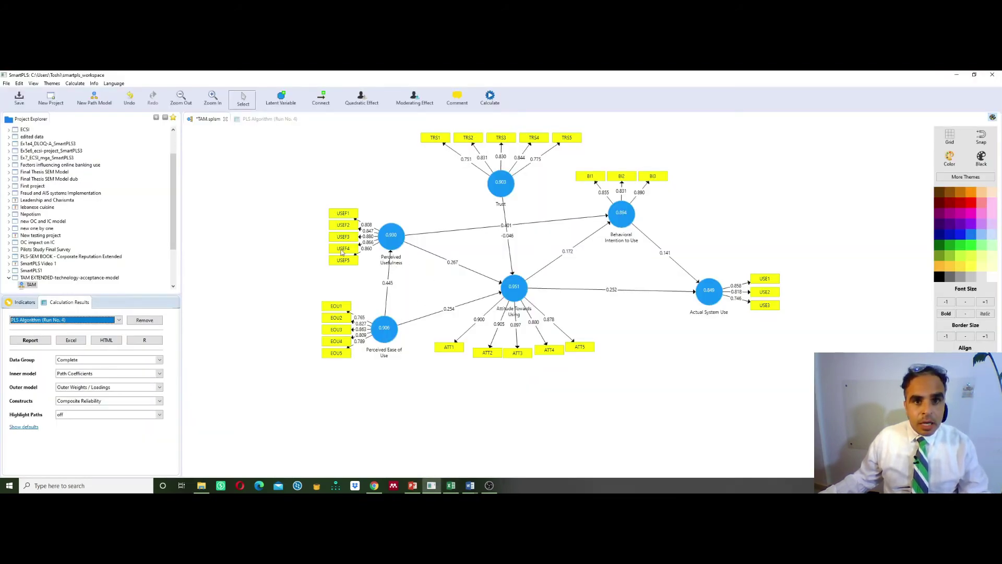
key(alt+Tab)
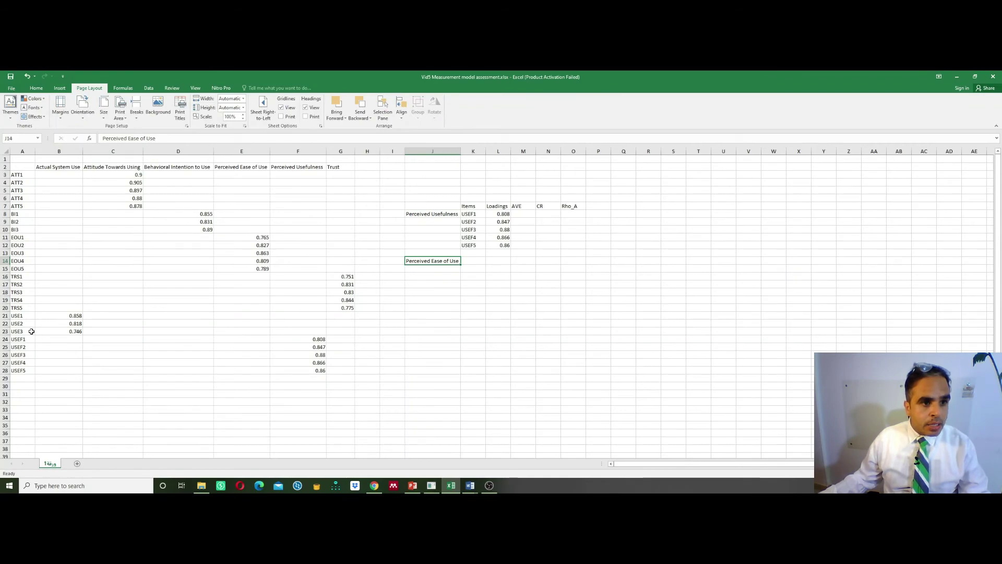
key(alt+Tab)
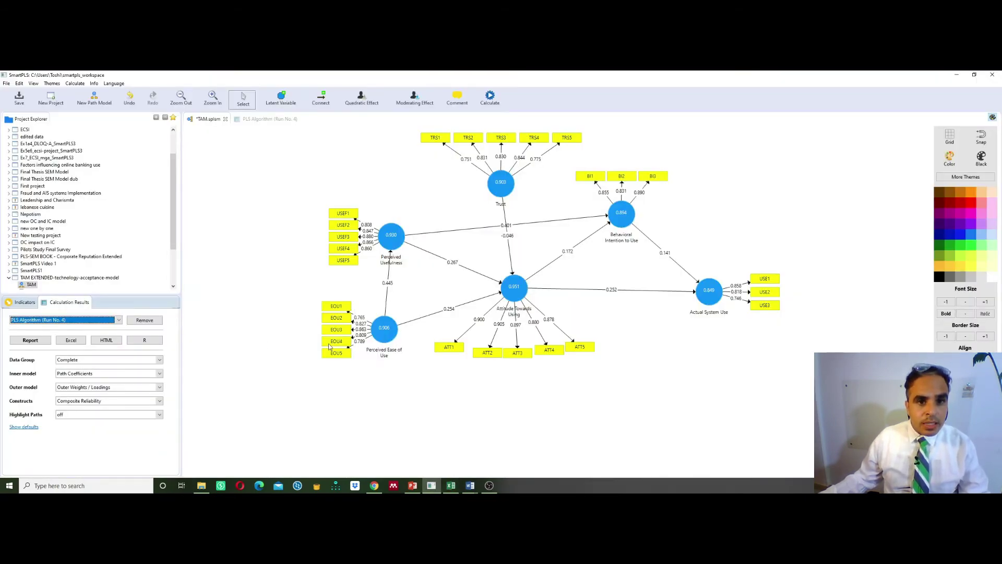
key(alt+Tab)
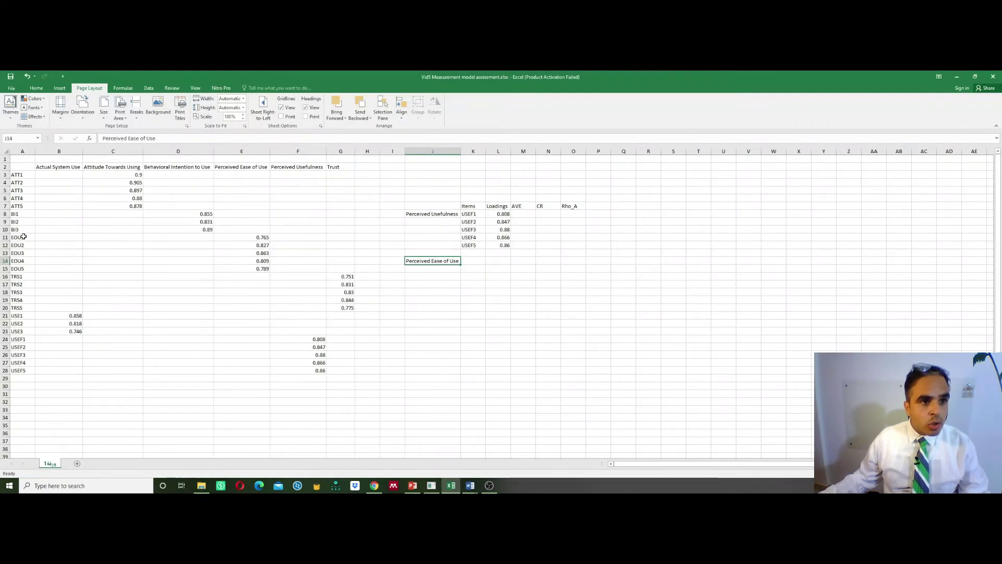
drag(22, 238, 24, 264)
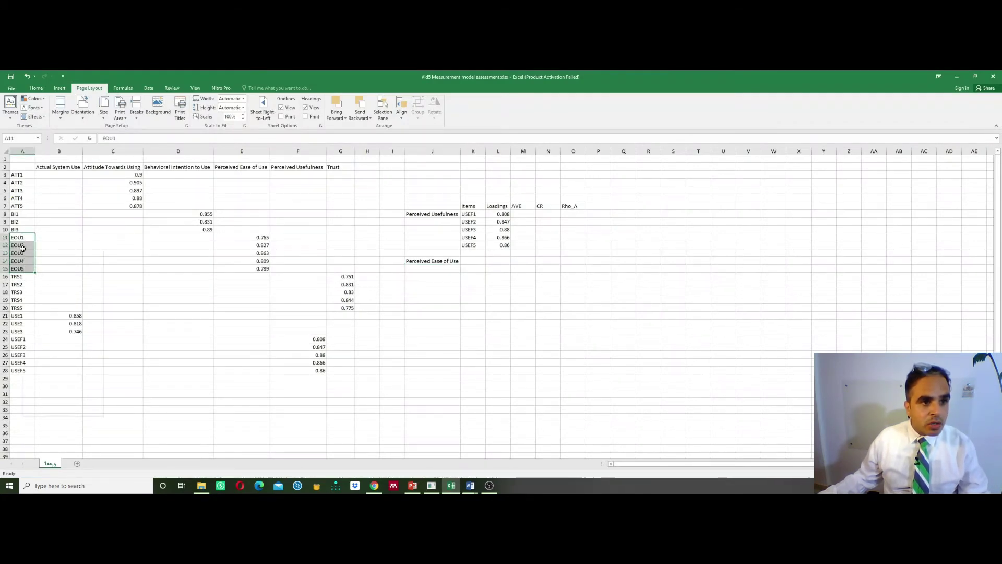
right_click(25, 249)
click(47, 264)
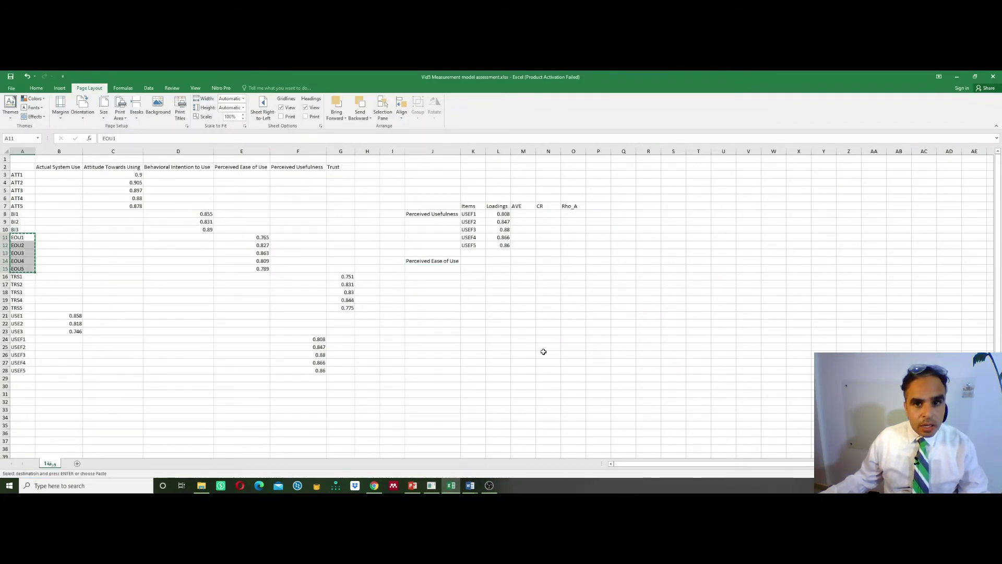
click(470, 263)
key(ctrl+v)
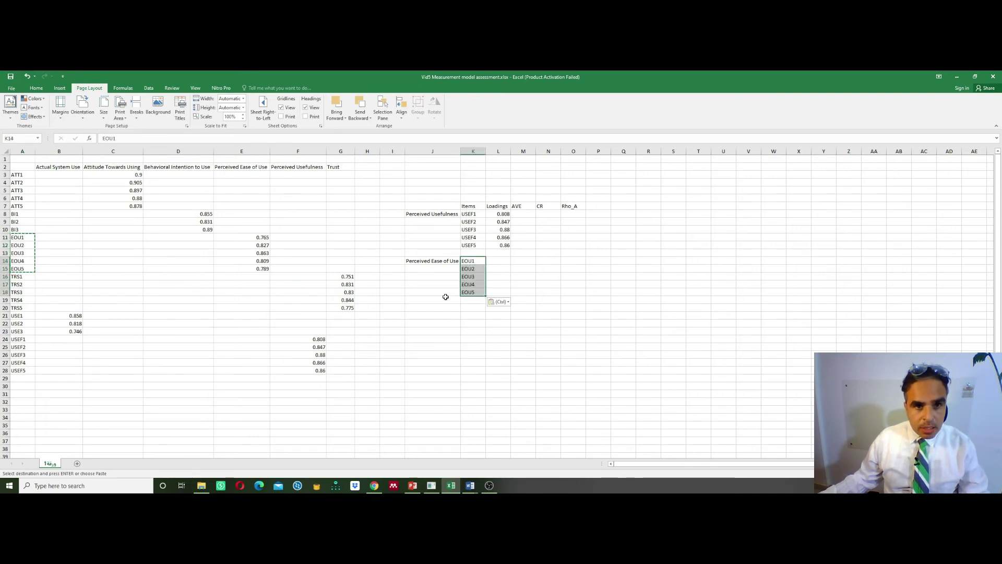
- Copy the five Perceived Ease of Use loadings from column E into the Loadings column starting at L14
drag(262, 239, 258, 260)
right_click(258, 260)
click(276, 281)
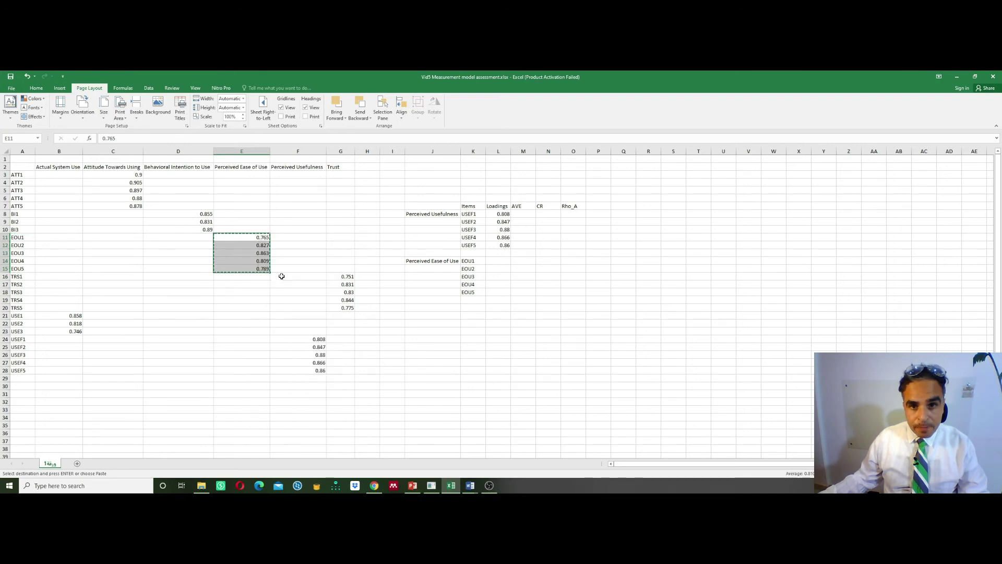
click(501, 262)
key(ctrl+v)
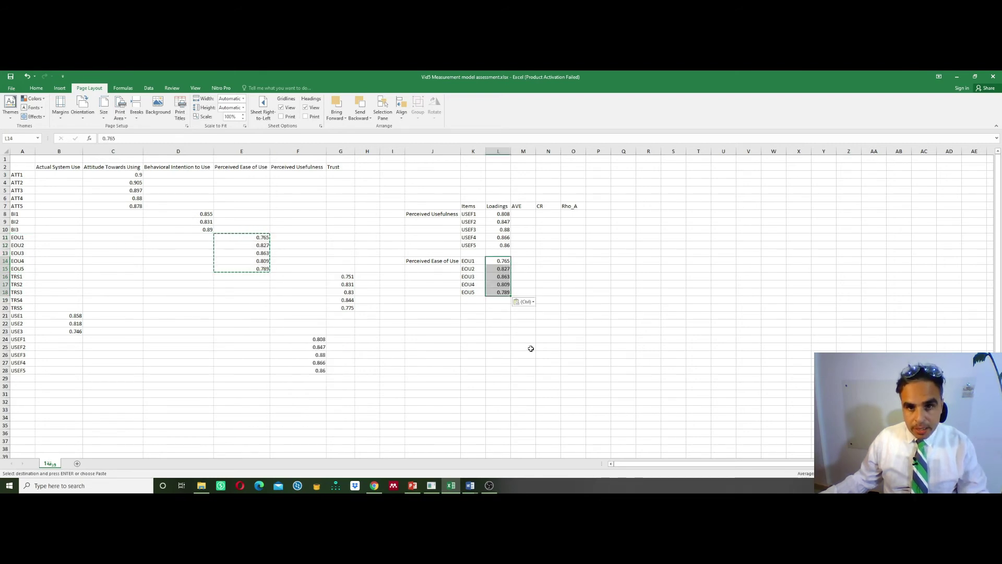
click(535, 365)
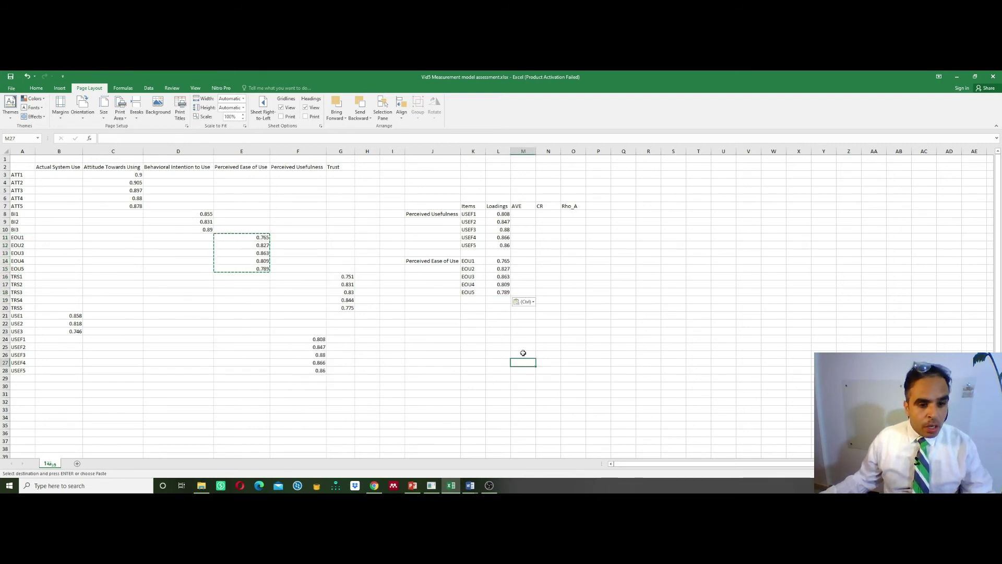
key(Escape)
- Check the next construct in the SmartPLS model, return to Excel and copy TRS1 to TRS5 into the Items column starting at K20
key(alt+Tab)
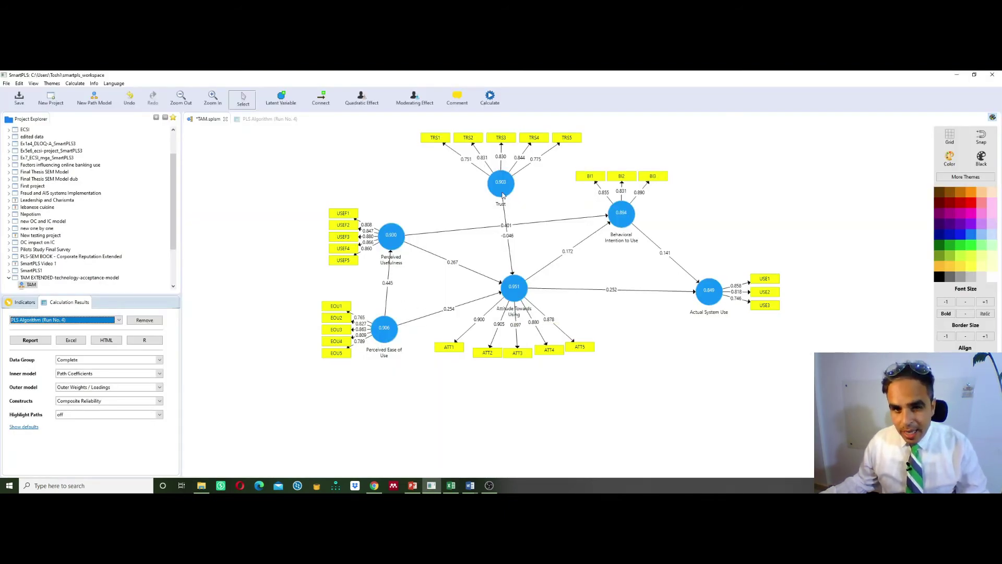
key(alt+Tab)
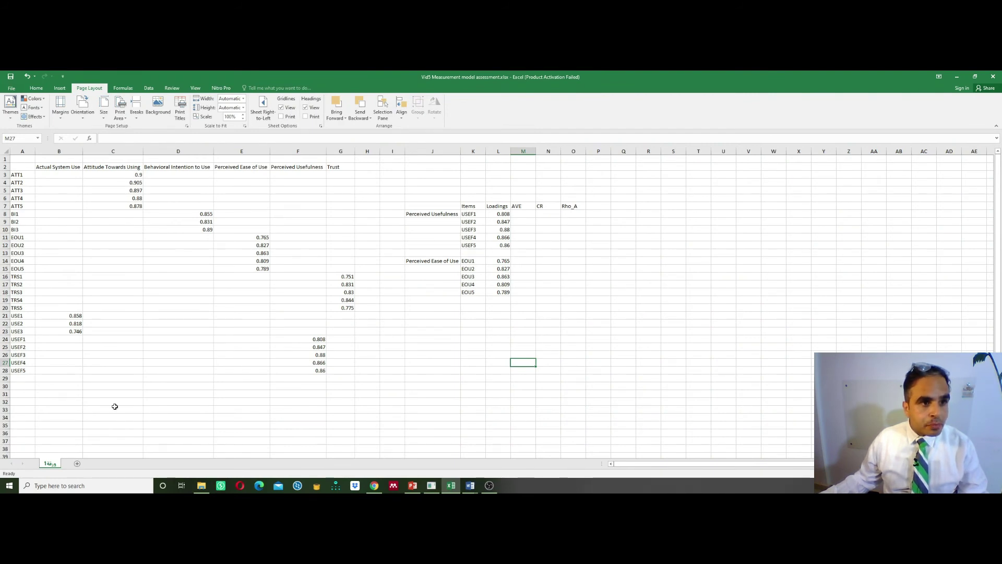
drag(21, 278, 21, 308)
right_click(20, 288)
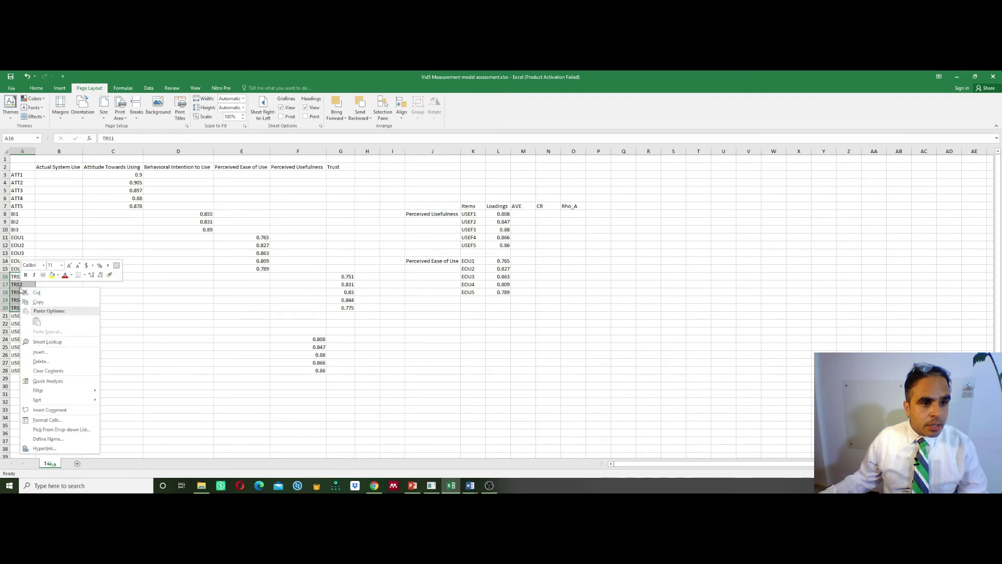
click(38, 302)
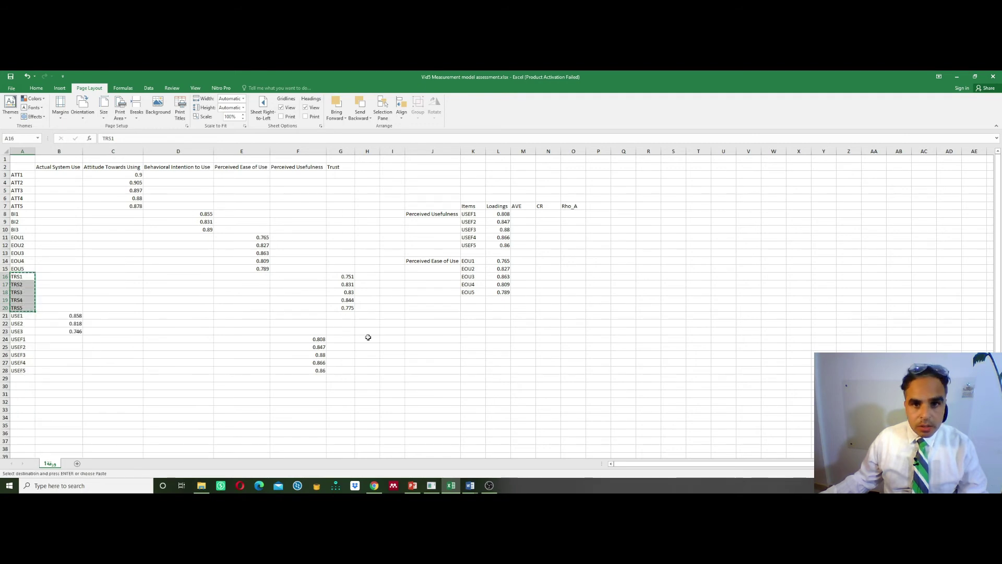
click(470, 309)
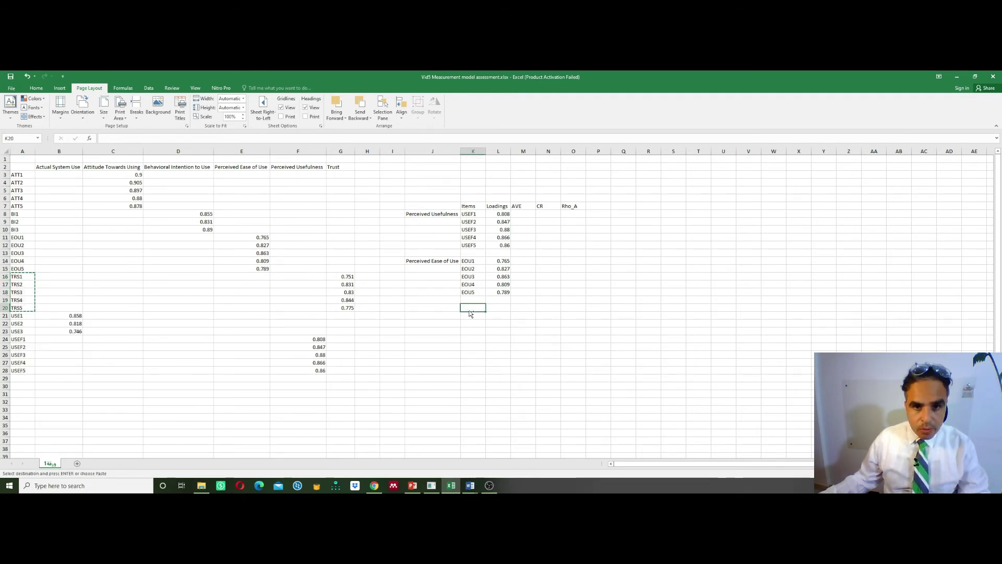
key(ctrl+v)
- Enter the construct label Trust in J20, beside the TRS1 item
click(438, 306)
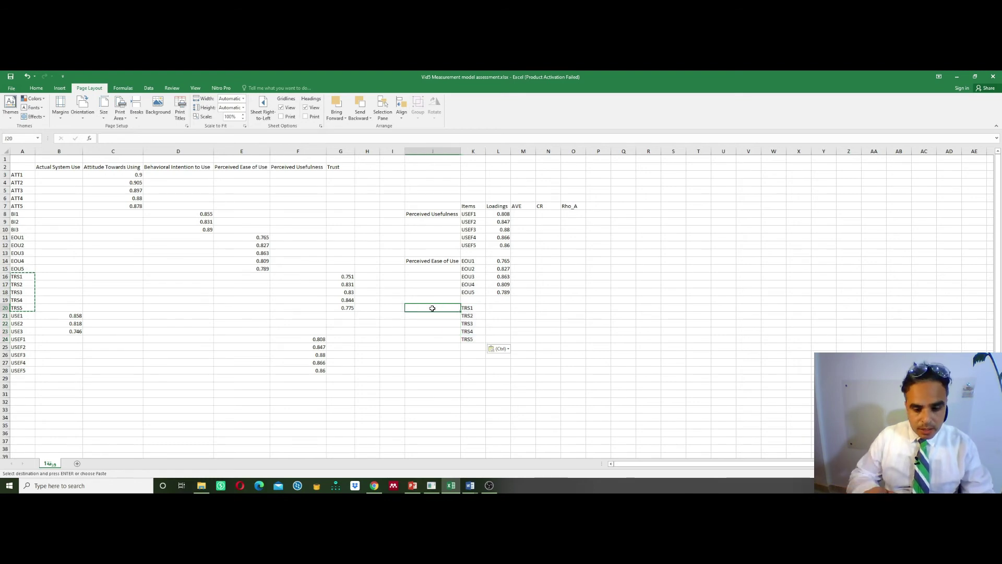
text(Trust)
click(548, 372)
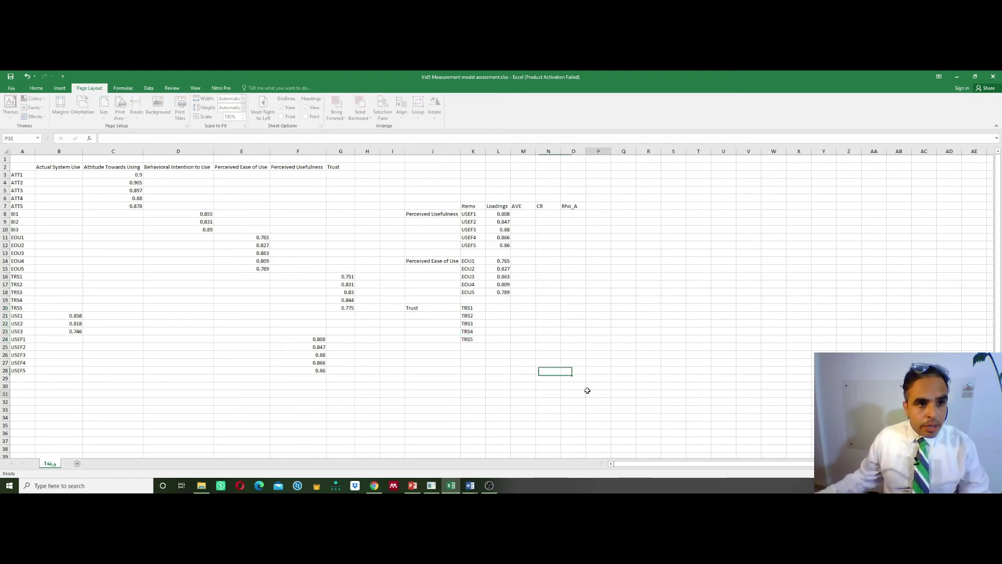
click(598, 394)
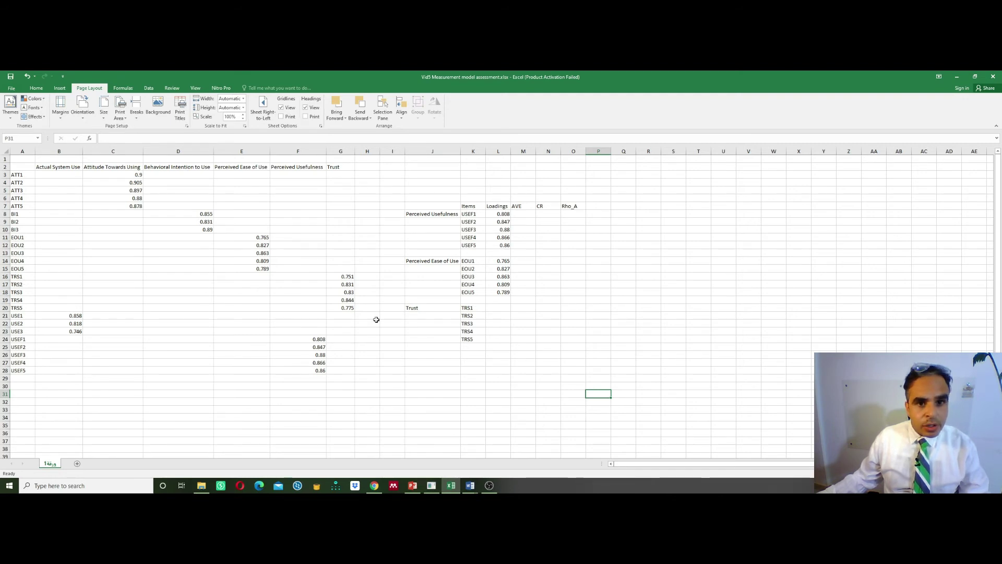
- Copy the five Trust loadings from column G into the Loadings column starting at L20
drag(346, 275, 346, 308)
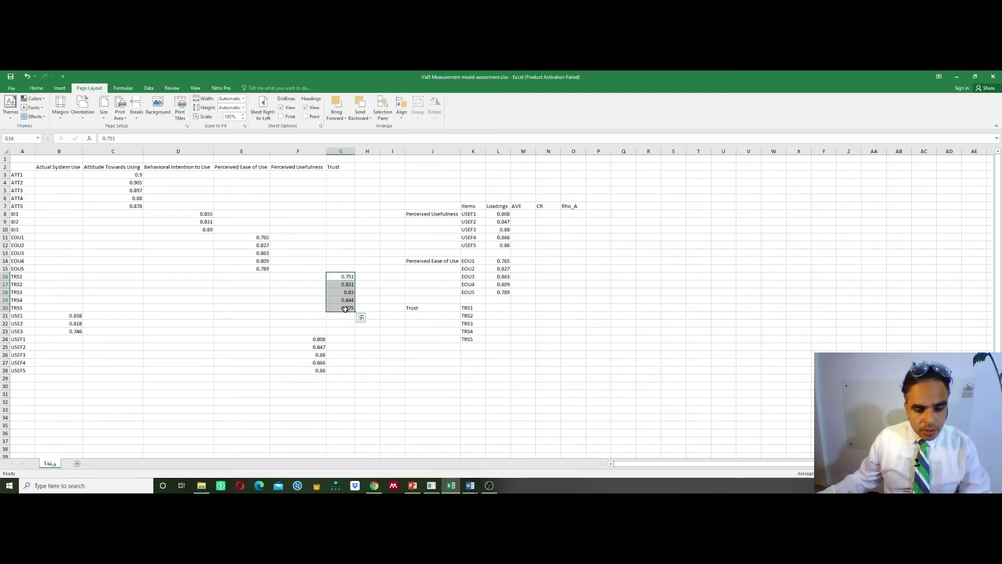
key(ctrl+c)
click(498, 308)
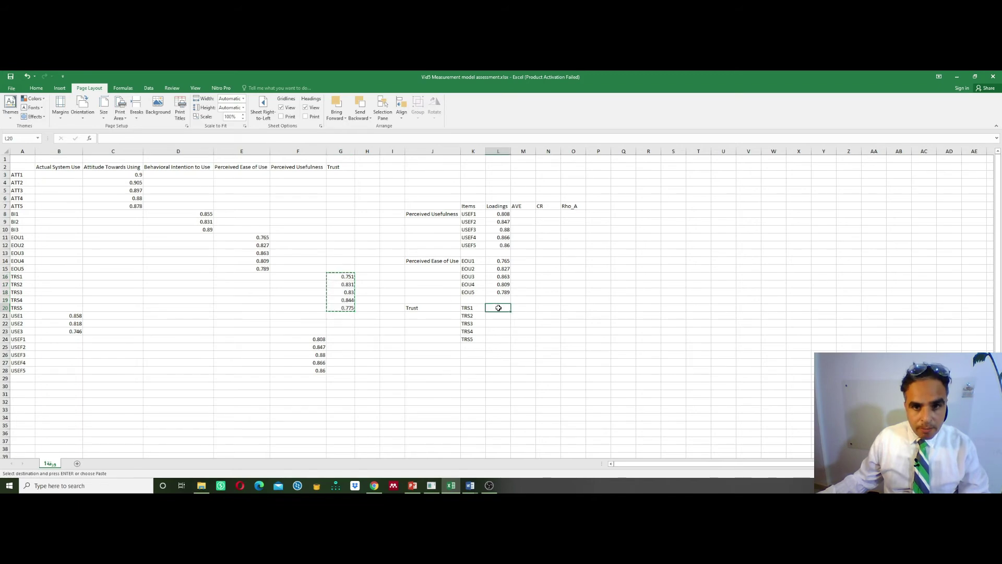
key(ctrl+v)
click(545, 377)
key(Escape)
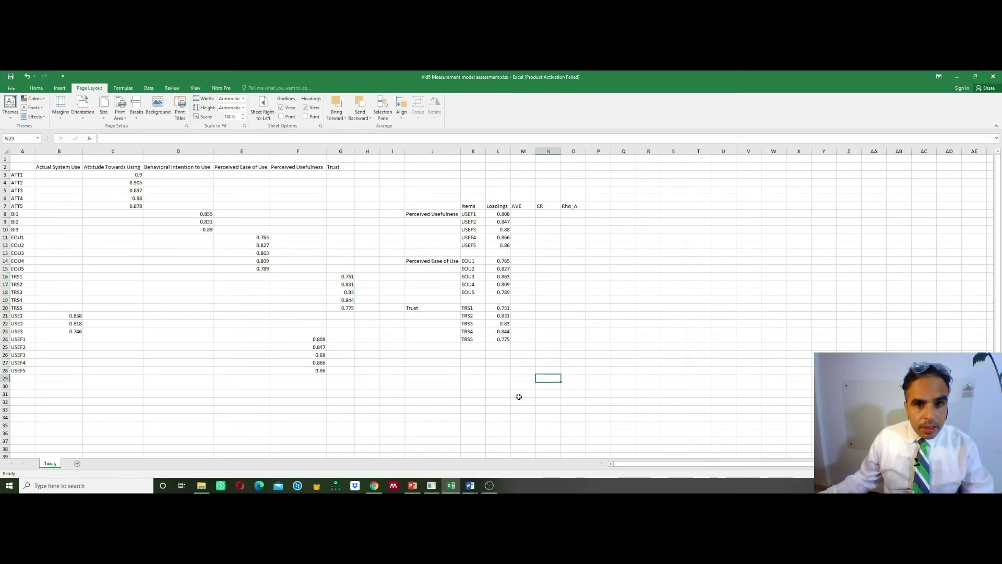
- Check the next construct in SmartPLS, return to Excel and copy the Attitude Towards Using heading from C2 into J26
key(alt+Tab)
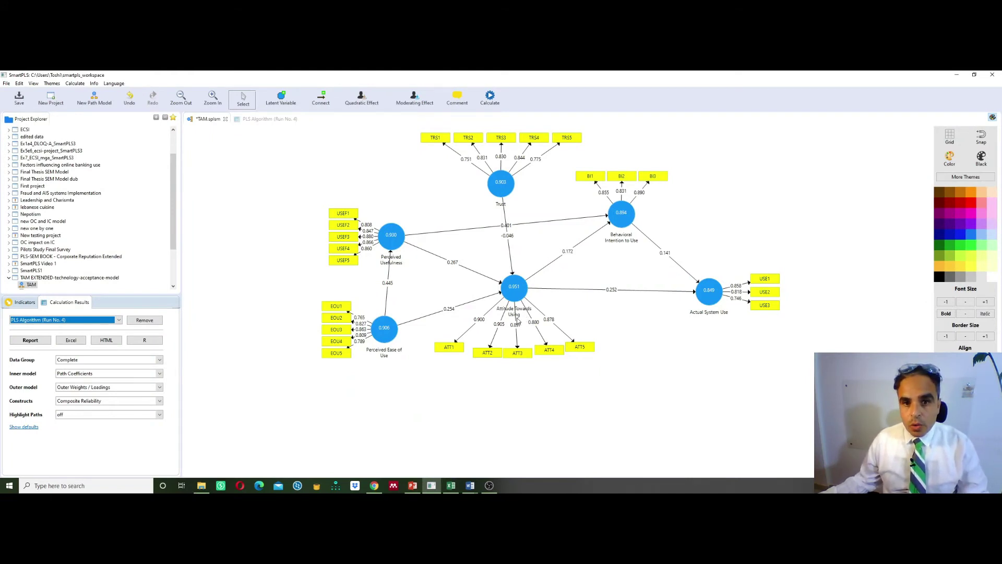
key(alt+Tab)
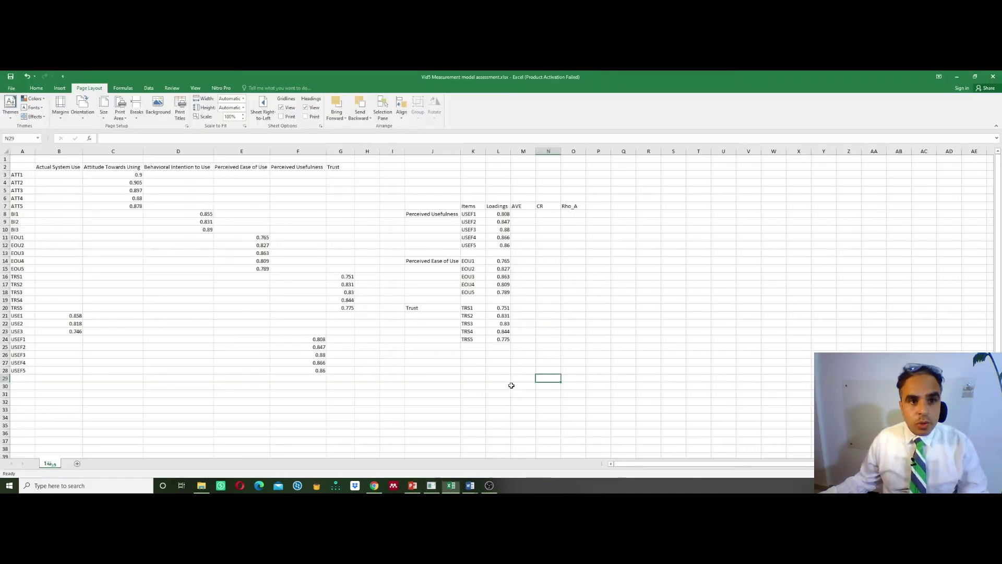
click(111, 166)
key(ctrl+c)
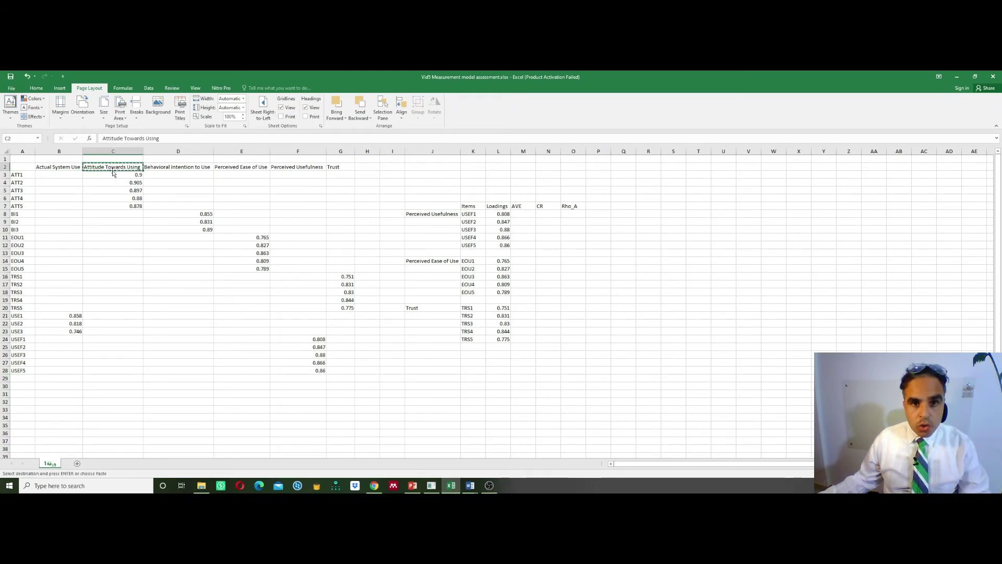
click(431, 353)
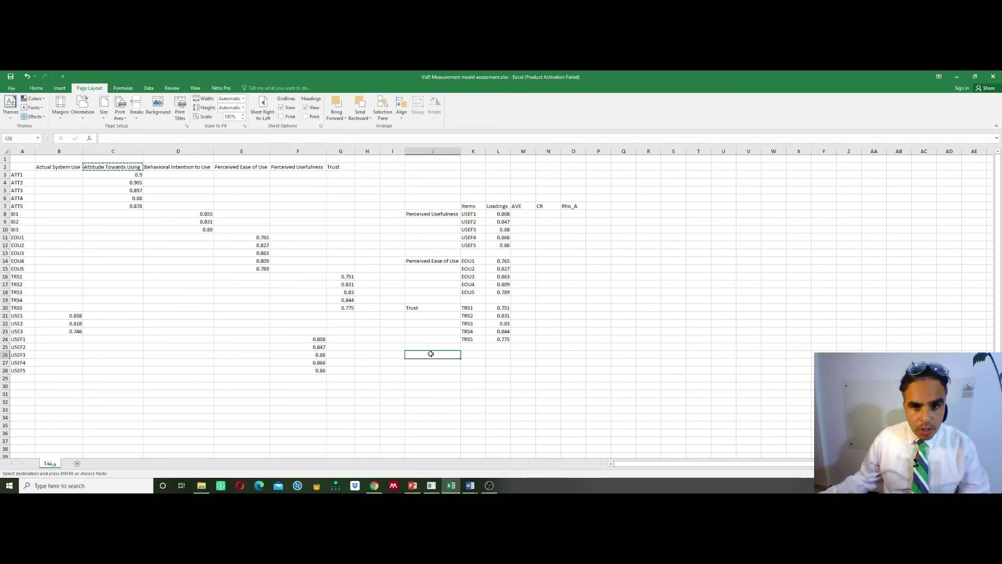
key(ctrl+v)
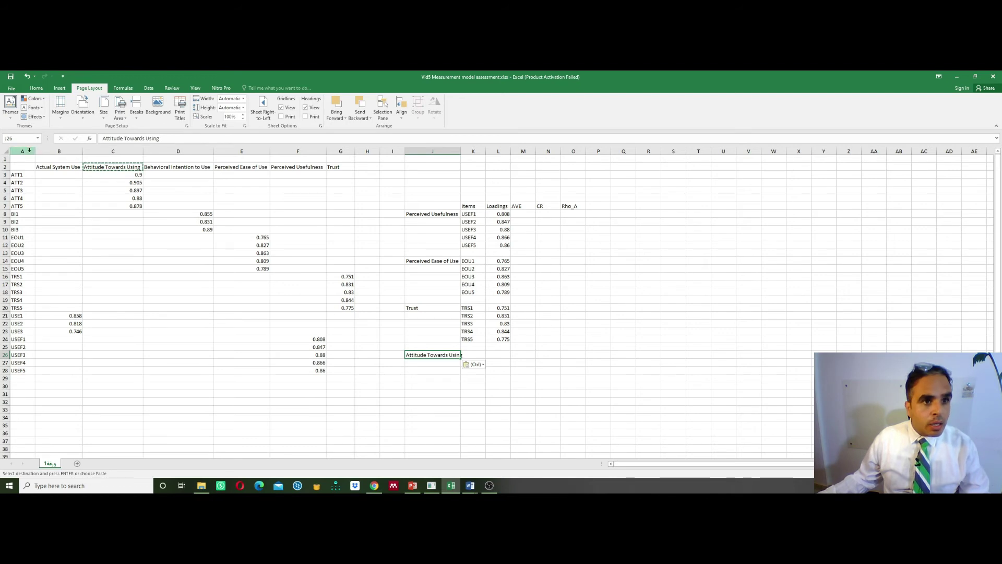
- Copy ATT1 to ATT5 into the Items column starting at K26 and fit column J's width to its longest label
drag(21, 175, 30, 208)
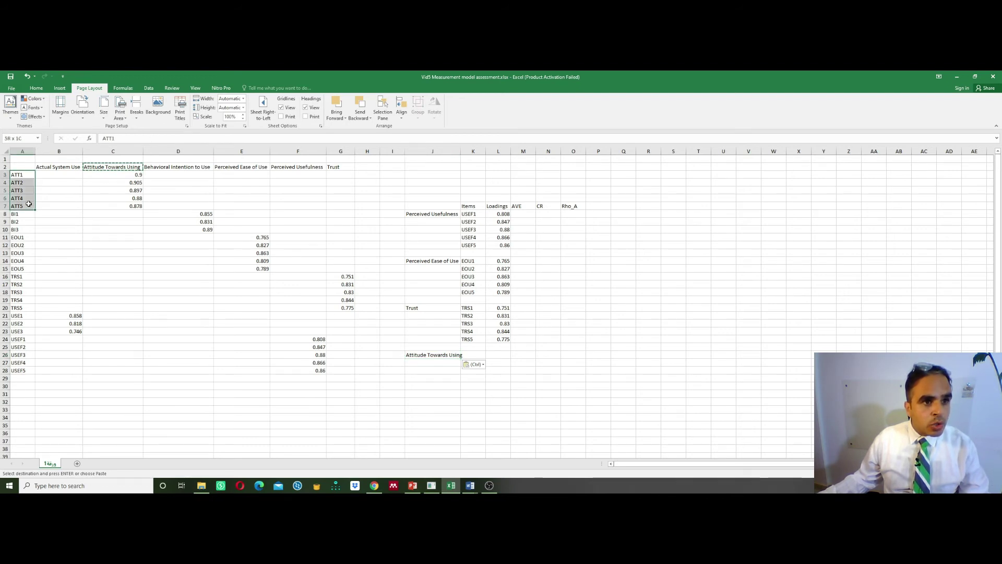
key(ctrl+c)
click(475, 355)
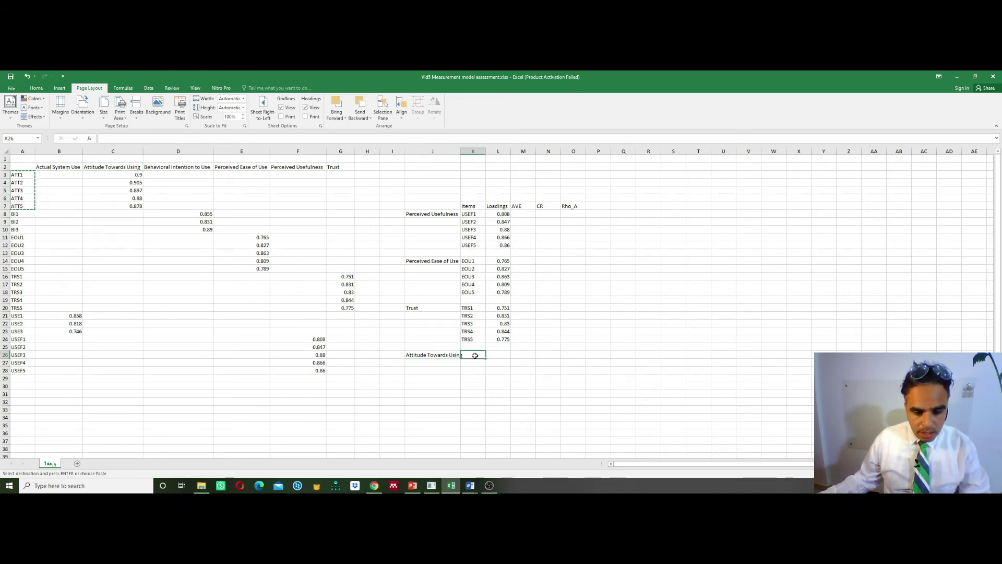
key(ctrl+v)
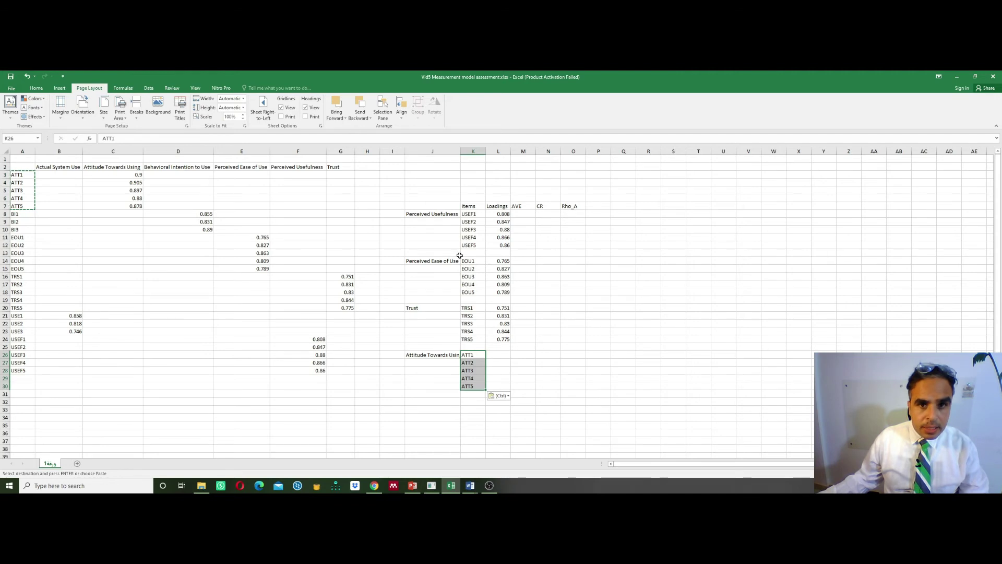
double_click(461, 151)
click(502, 394)
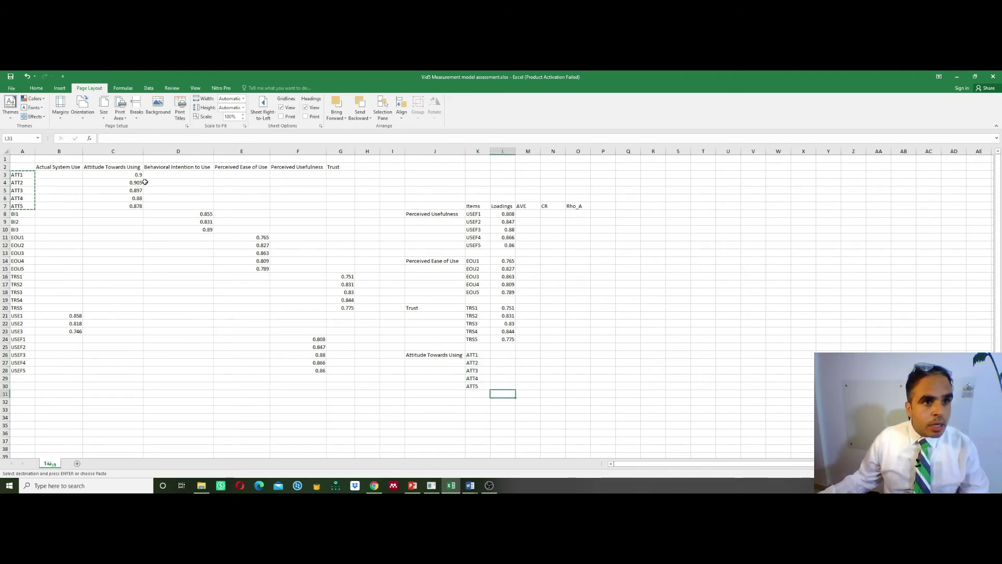
- Copy the five Attitude Towards Using loadings from column C into the Loadings column starting at L26
drag(136, 175, 133, 211)
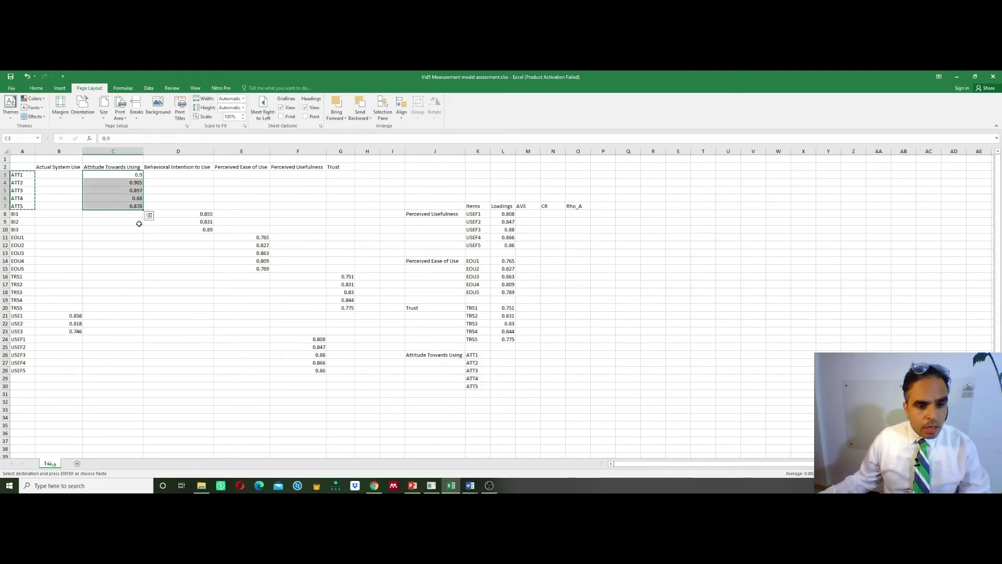
key(ctrl+c)
click(504, 355)
key(ctrl+v)
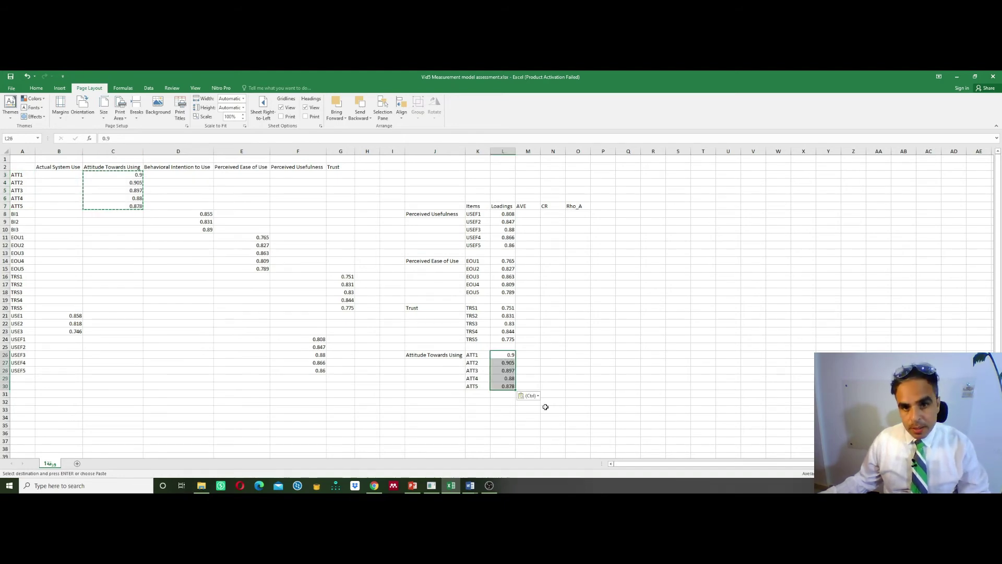
click(628, 394)
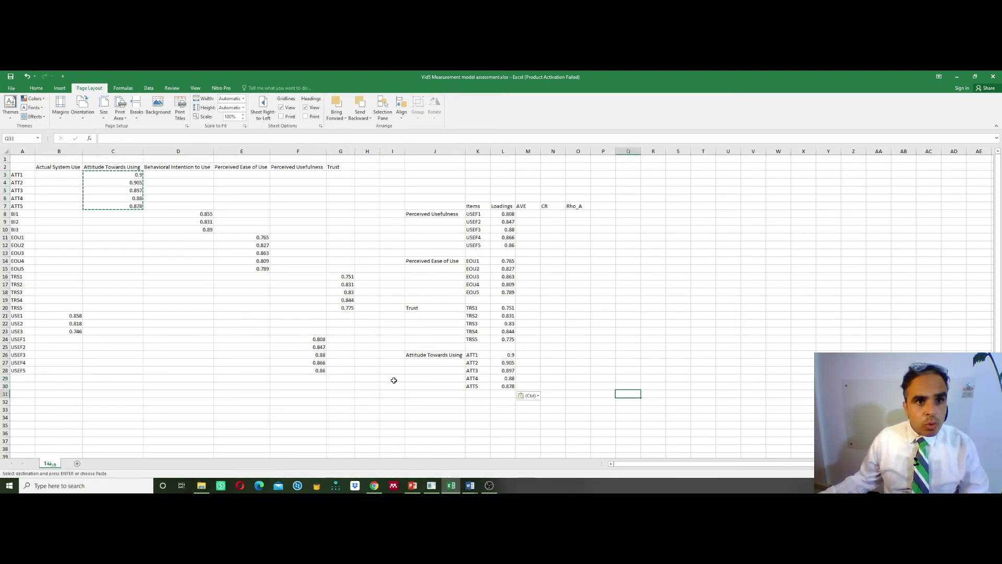
- Check the Behavioral Intention to Use construct in SmartPLS, return to Excel and copy BI1 to BI3 into the Items column starting at K32
key(alt+Tab)
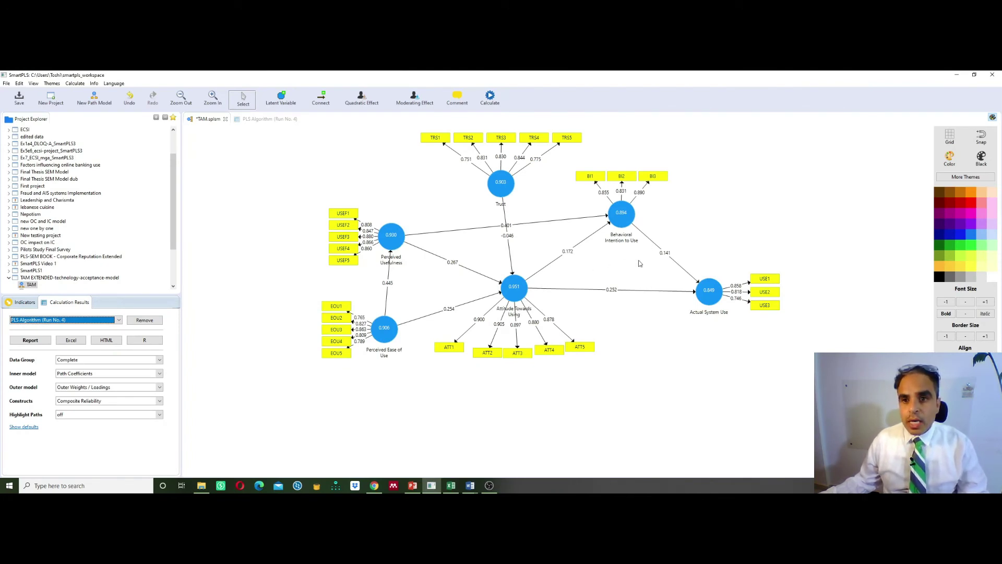
key(alt+Tab)
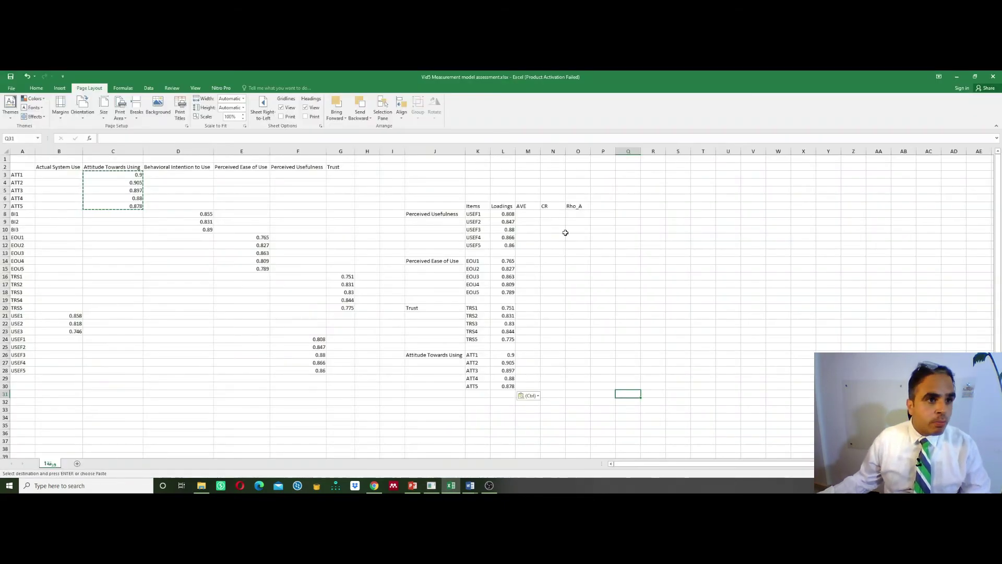
click(59, 245)
drag(25, 214, 28, 231)
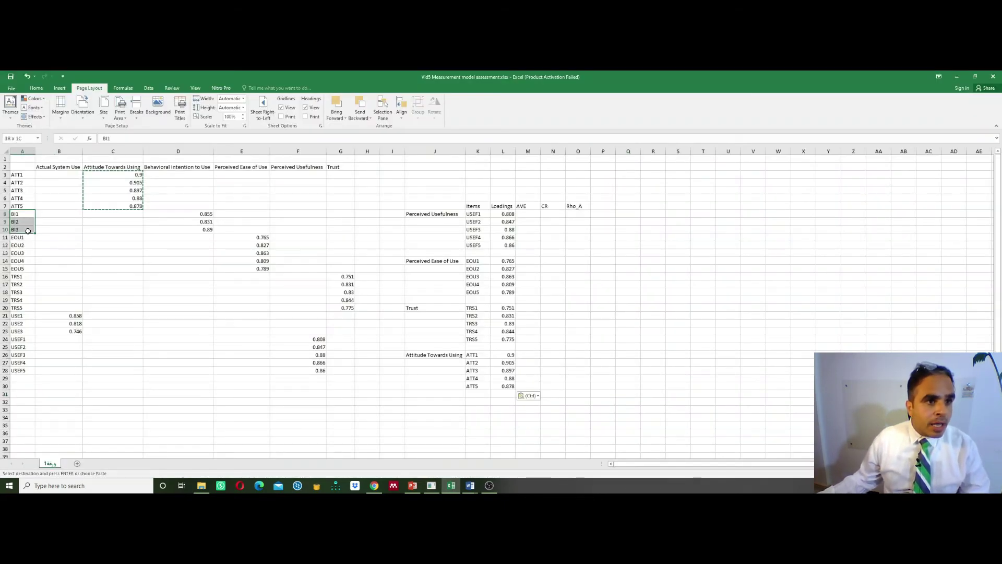
key(ctrl+c)
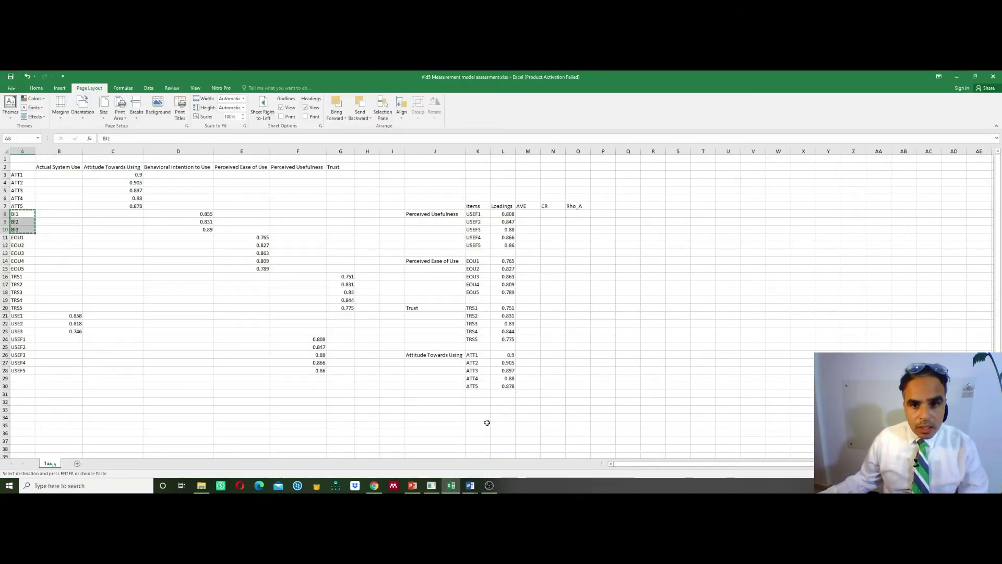
click(480, 402)
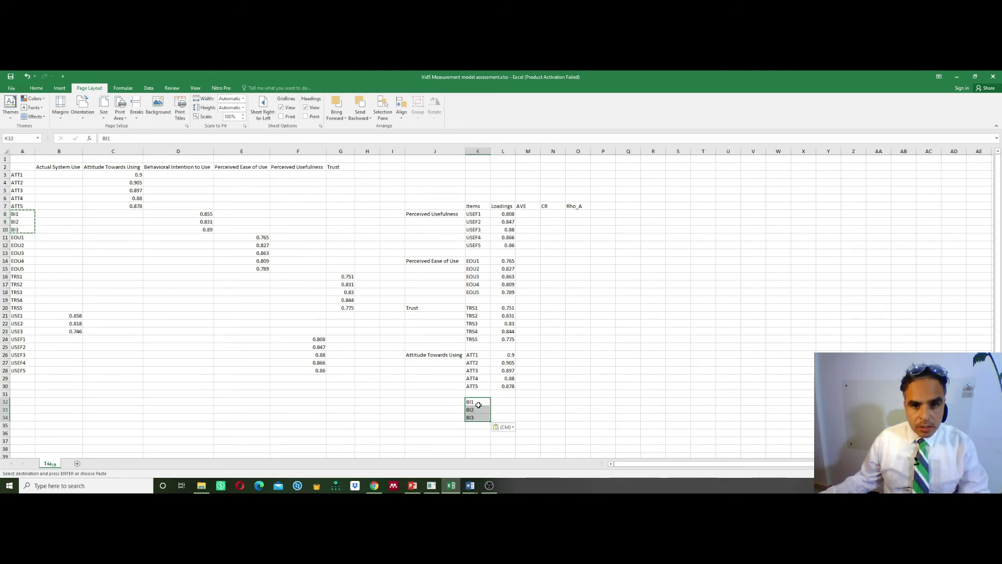
key(ctrl+v)
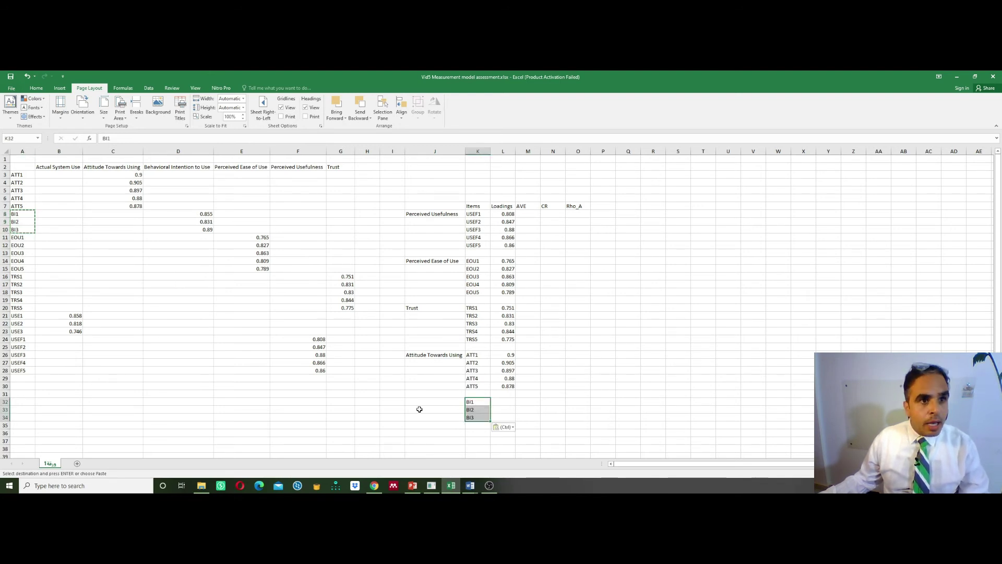
- Copy the Behavioral Intention to Use heading from D2 into J32 and fit column J's width to it
click(189, 166)
key(ctrl+c)
click(428, 400)
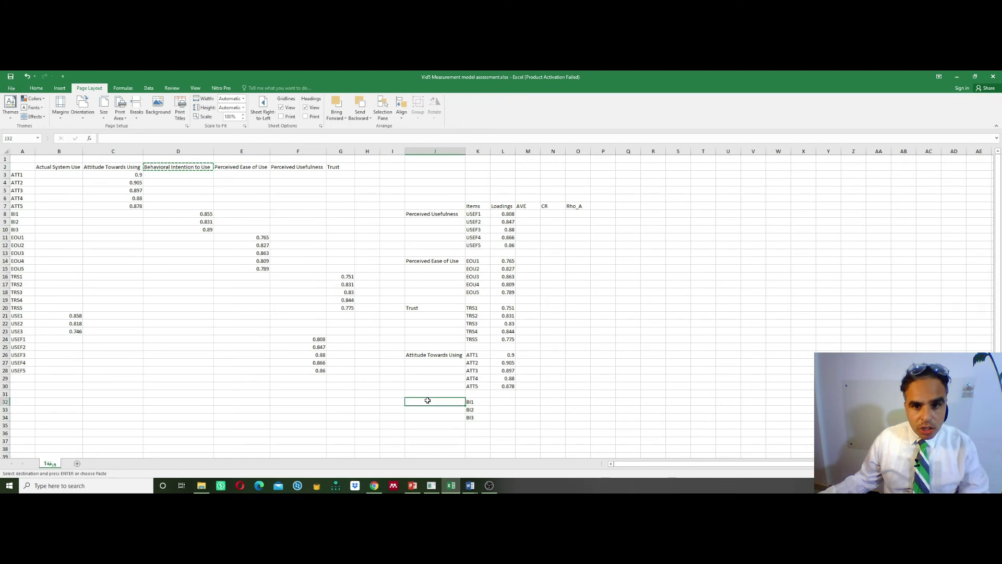
key(ctrl+v)
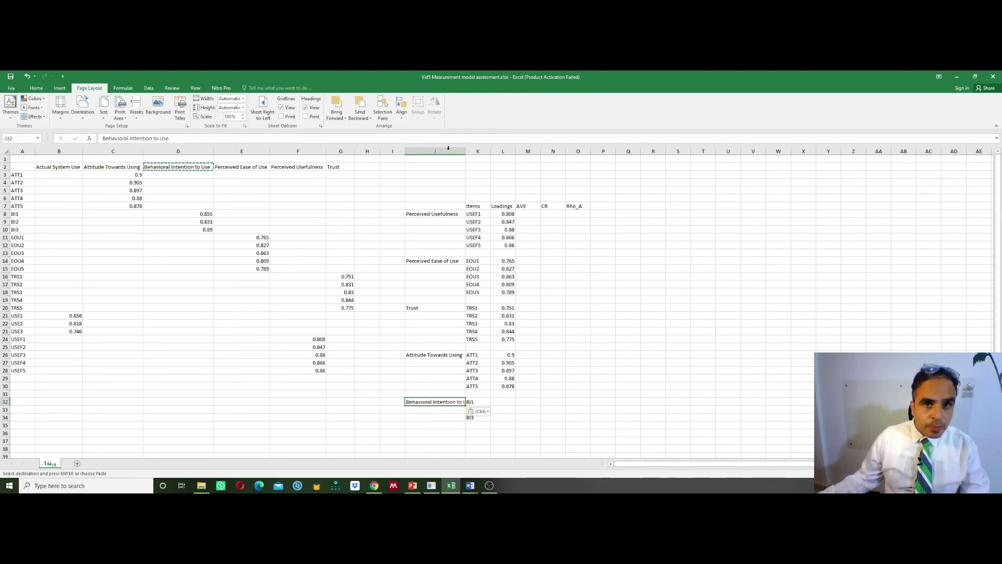
double_click(465, 151)
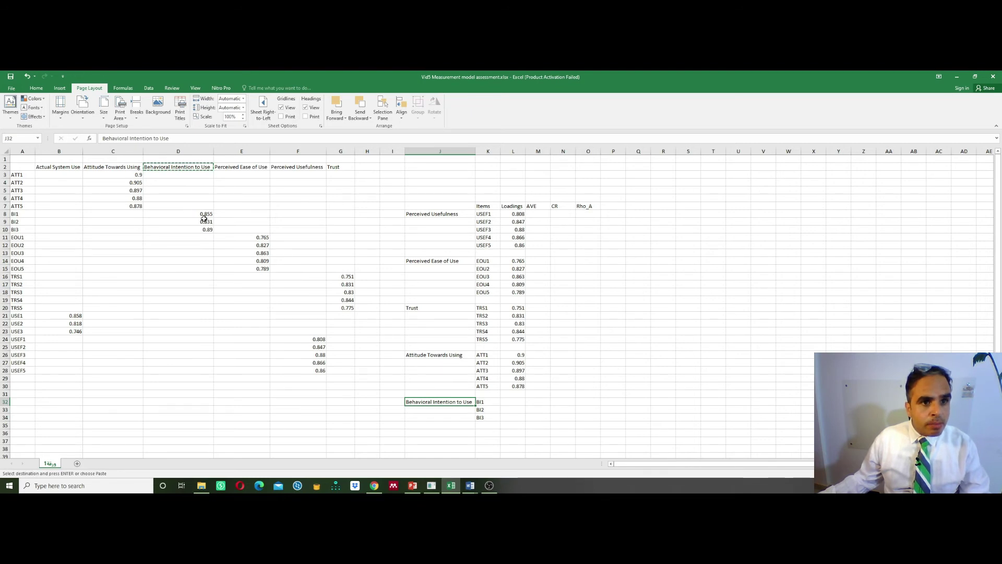
- Copy the three Behavioral Intention to Use loadings from column D into the Loadings column starting at L32
drag(204, 215, 206, 230)
key(ctrl+c)
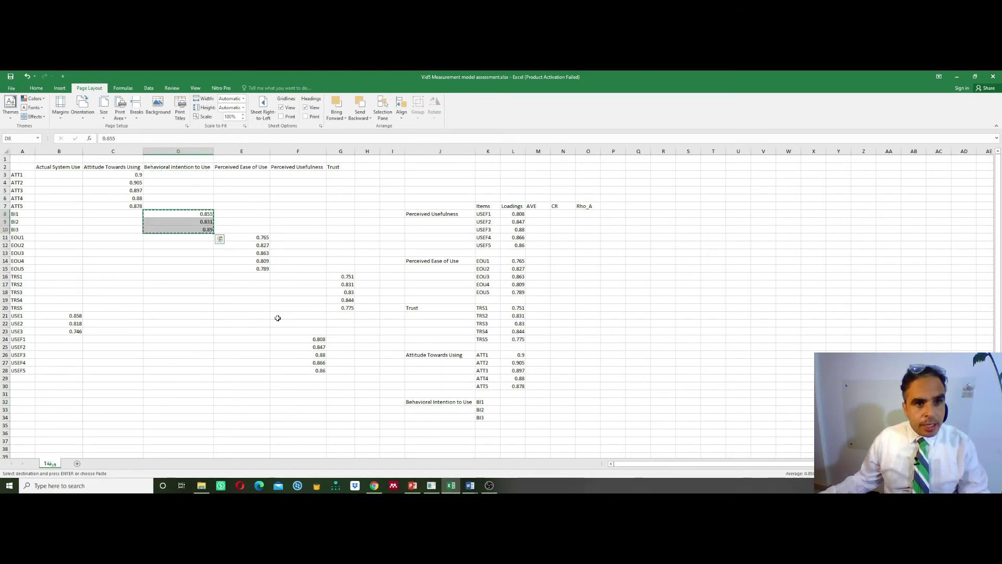
click(516, 402)
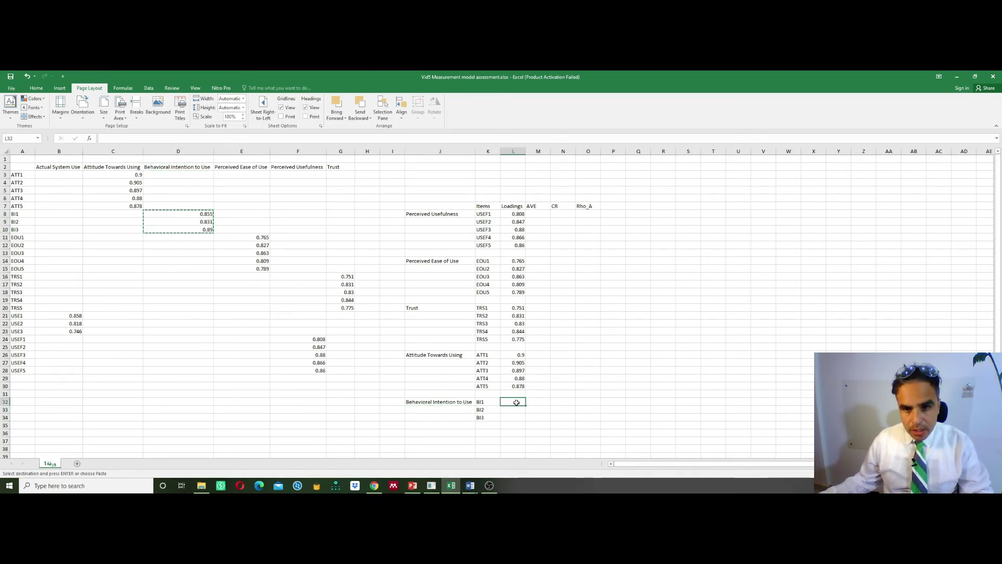
key(ctrl+v)
click(639, 385)
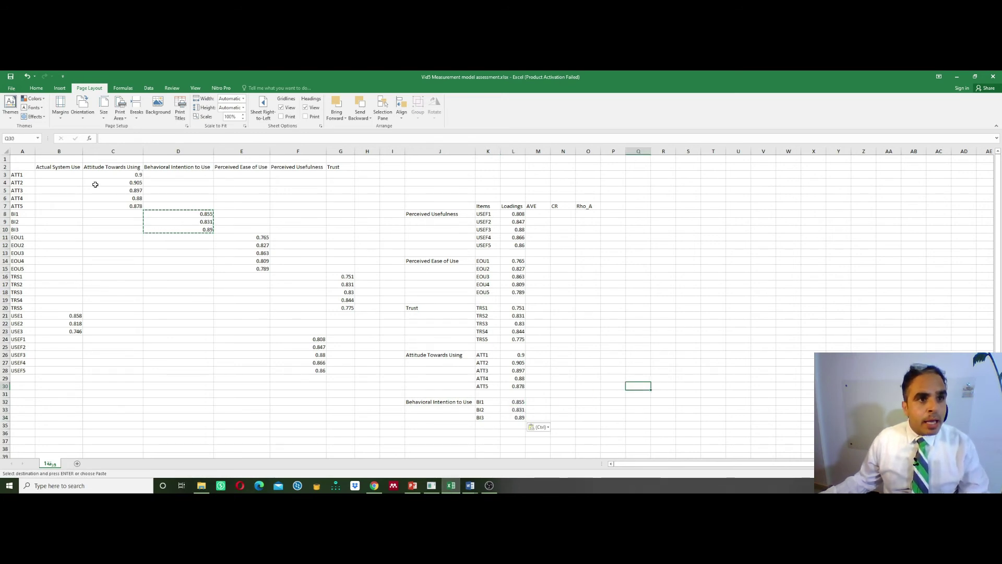
- Copy the item names USE1 to USE3 from column A into the Items column starting at K36
drag(23, 316, 27, 331)
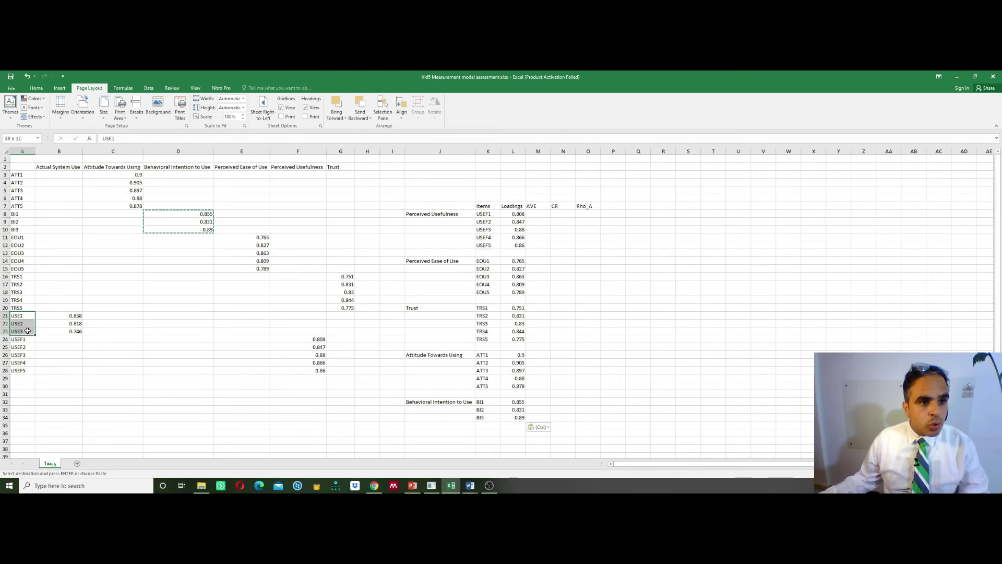
key(ctrl+c)
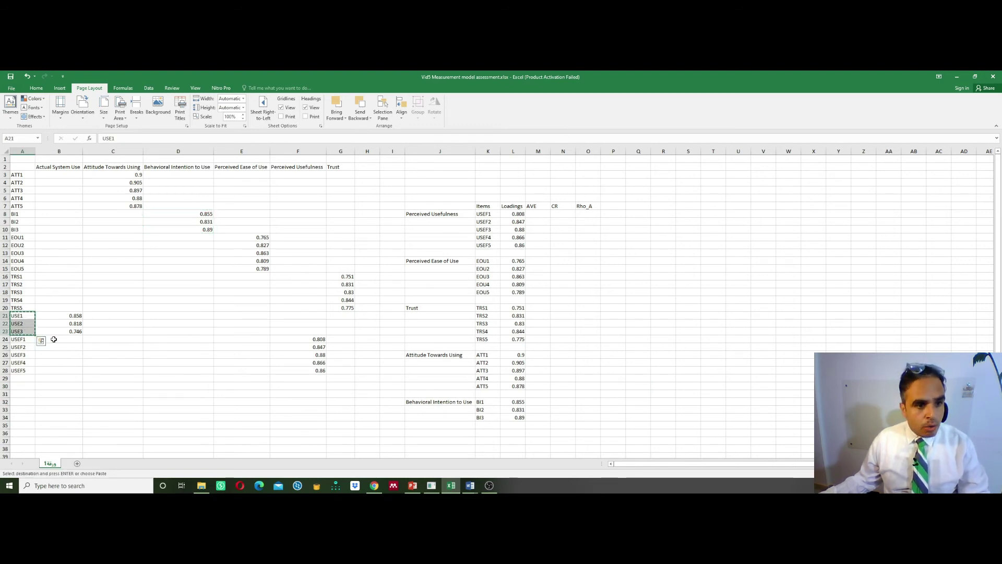
click(491, 435)
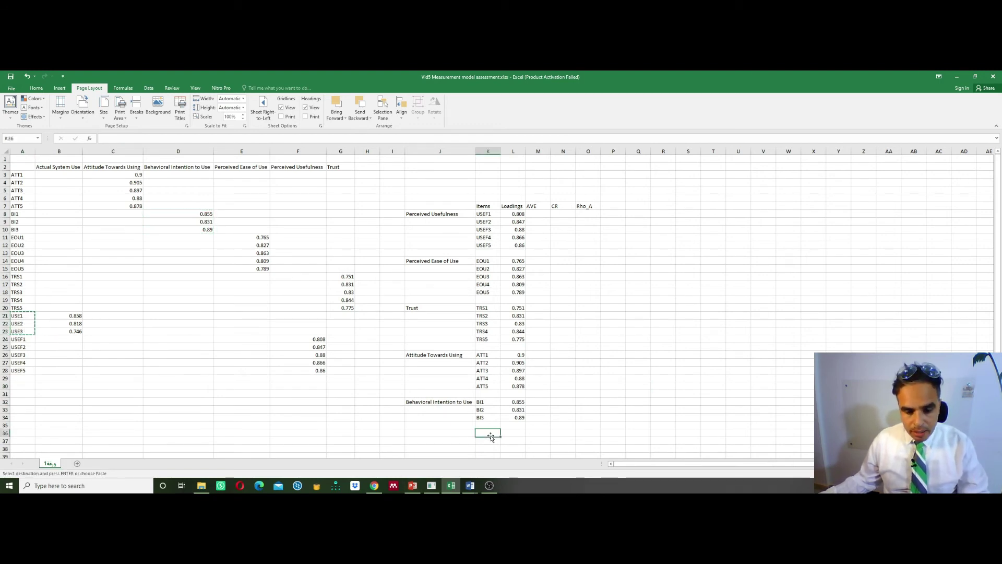
key(ctrl+v)
- Enter the construct heading "Actual System Use" in J36 beside the USE items
click(429, 431)
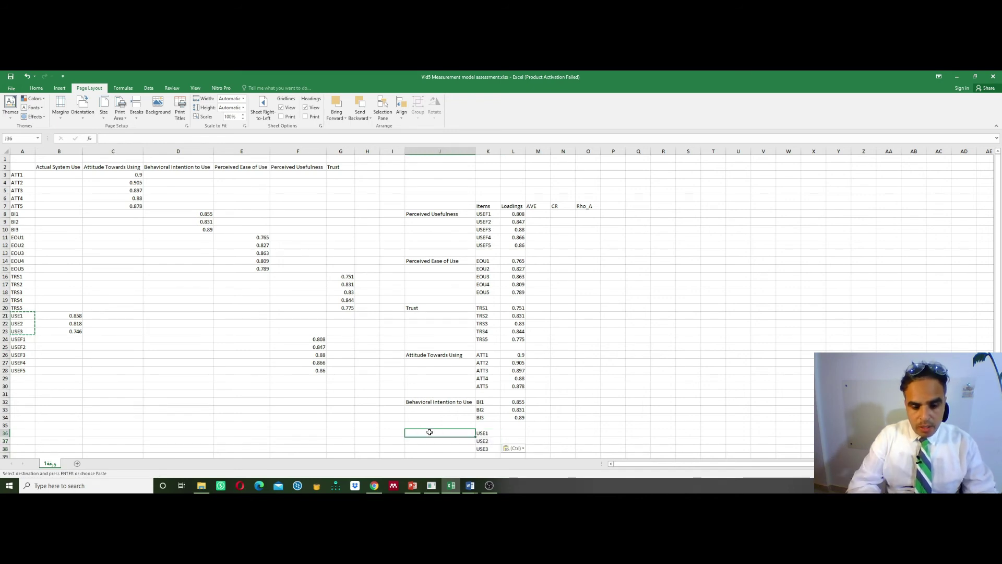
text(Act)
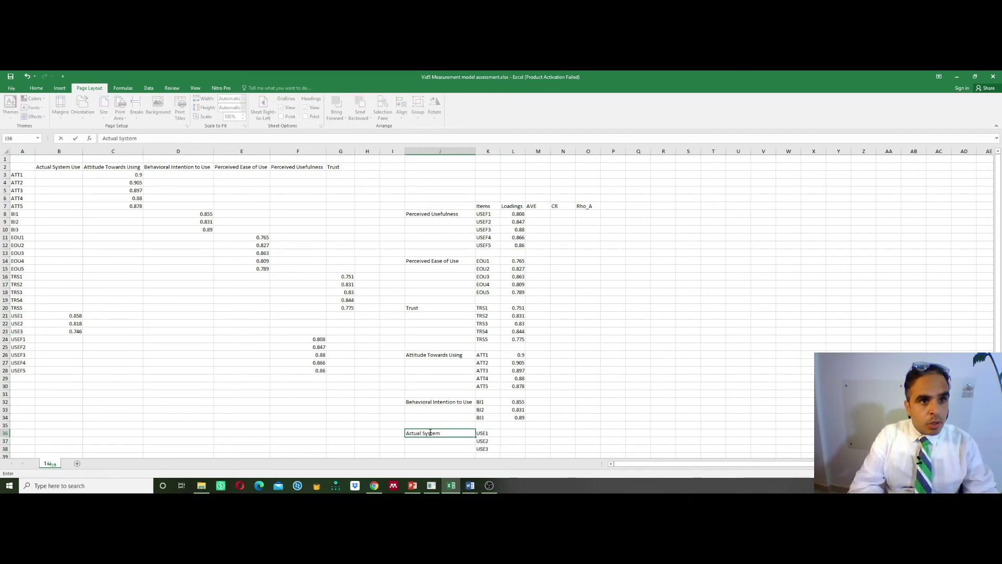
text(ual System)
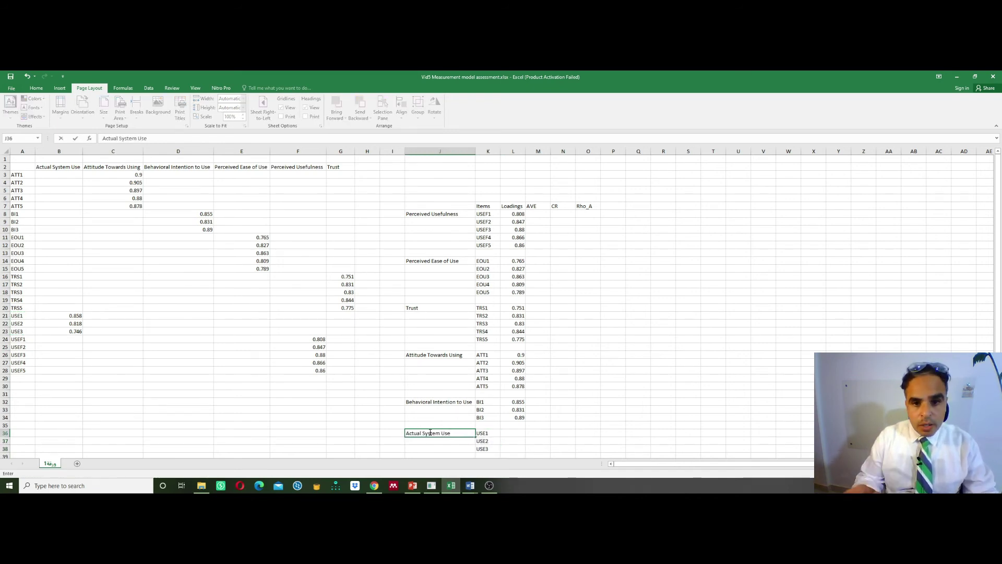
click(639, 379)
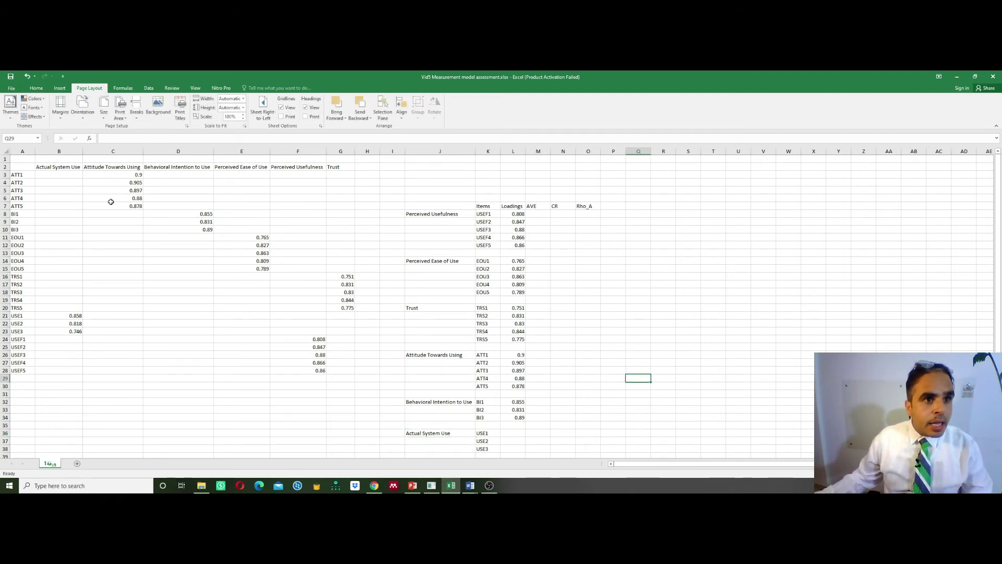
- Copy the three Actual System Use loadings from column B into the Loadings column starting at L36
drag(74, 316, 75, 330)
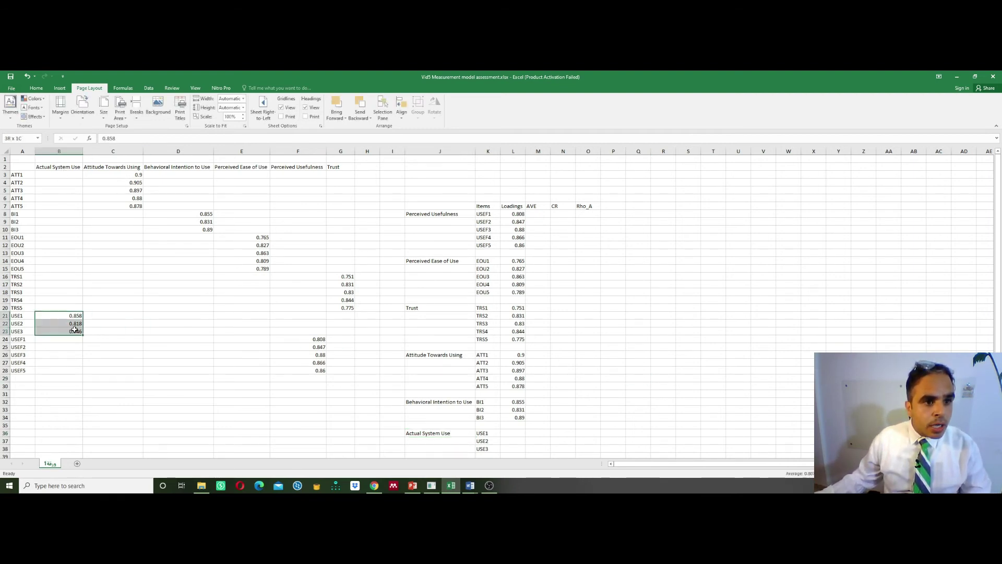
key(ctrl+c)
click(514, 434)
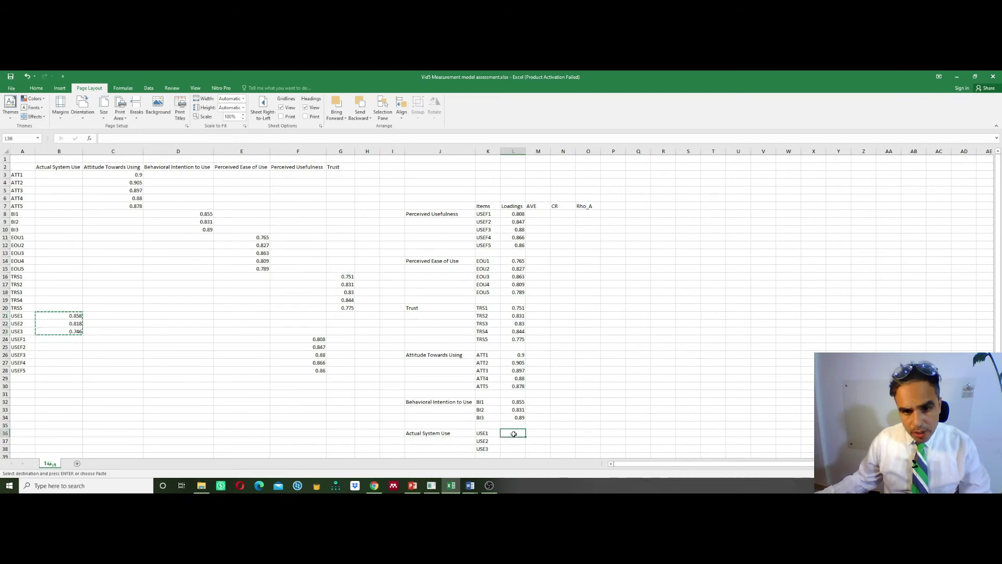
key(ctrl+v)
click(686, 393)
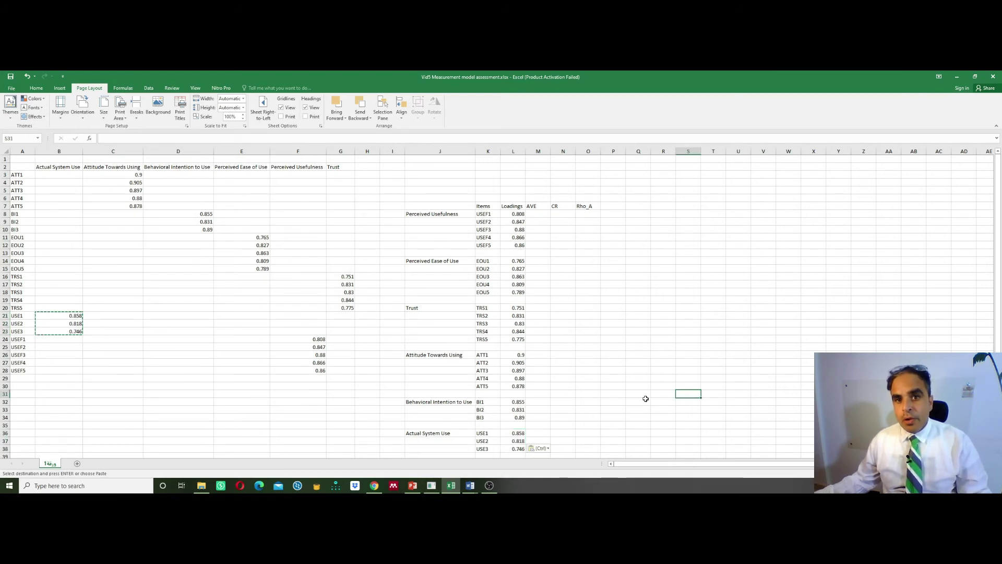
scroll(688, 340, down, 2)
scroll(686, 340, up, 2)
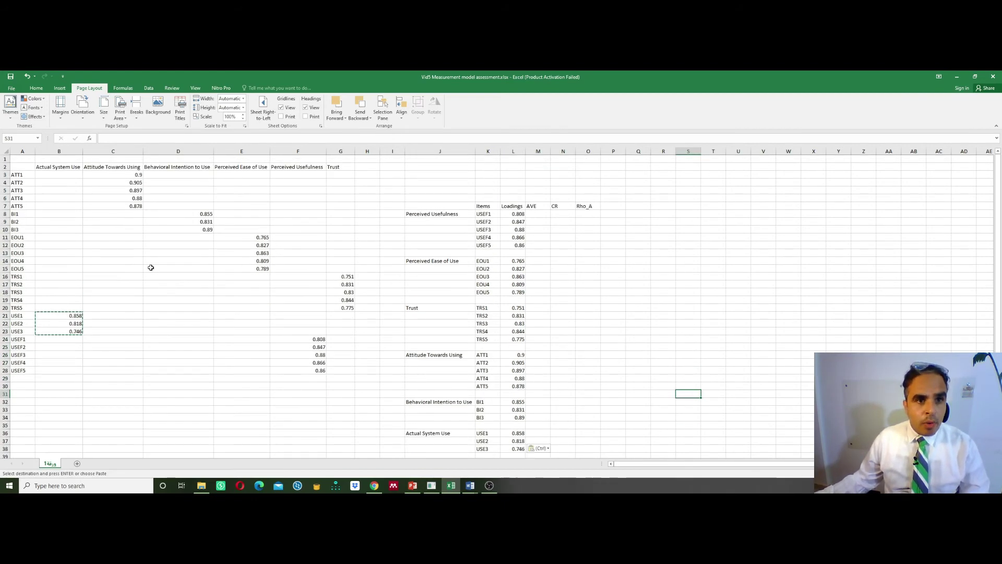
- Delete columns A to G containing the original outer loadings matrix
drag(340, 151, 22, 151)
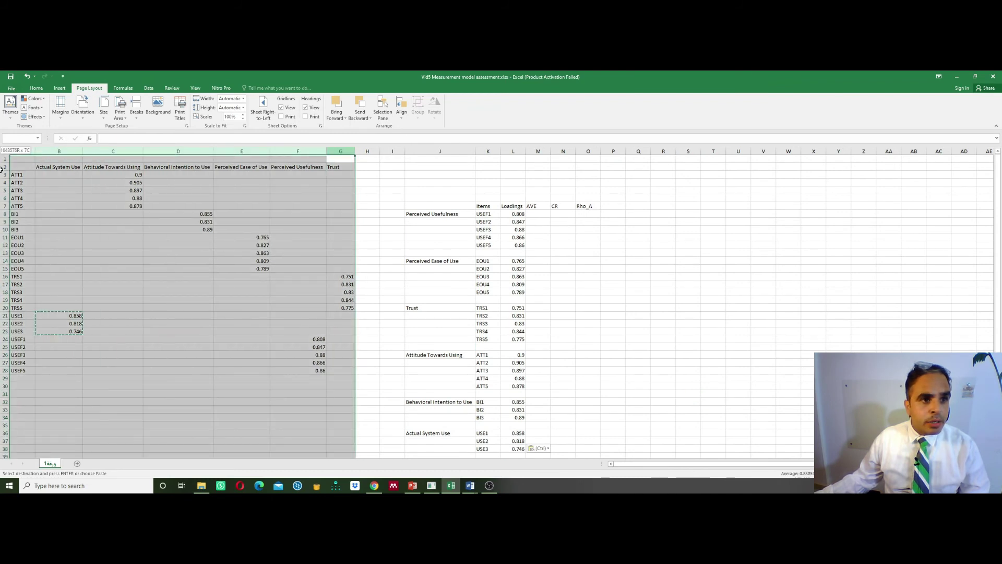
right_click(101, 209)
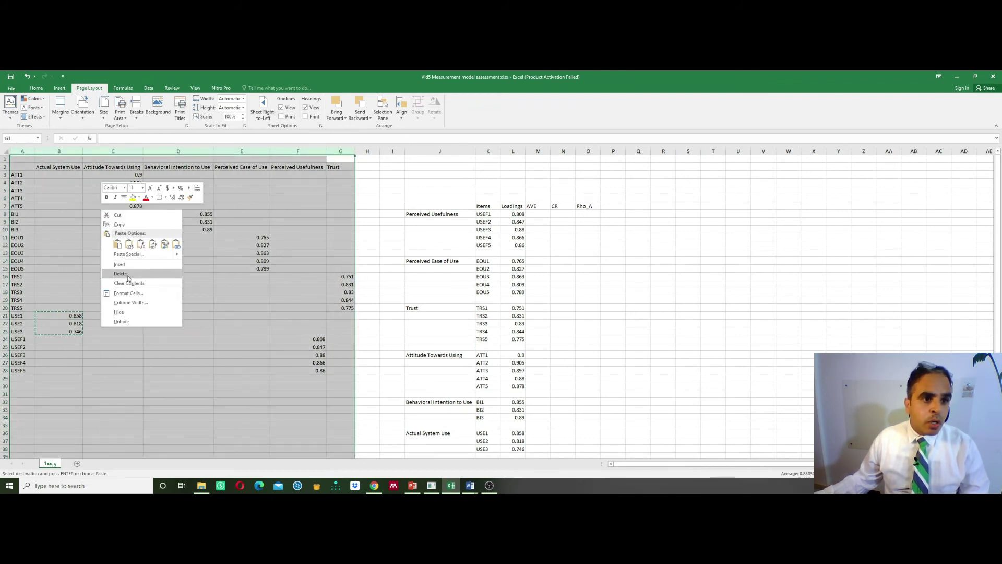
click(128, 274)
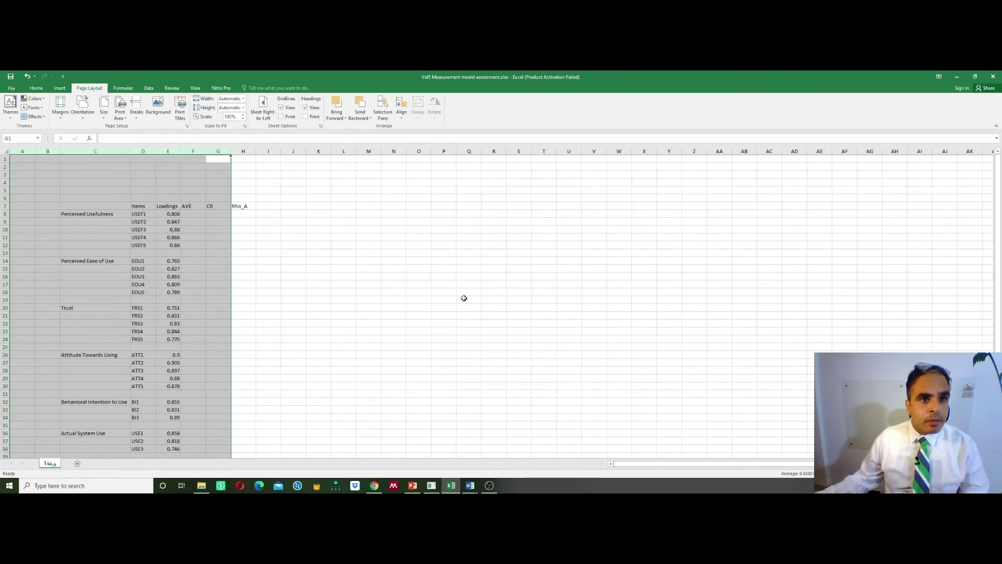
click(464, 298)
- Make the table's header row C7:H7 bold
scroll(428, 321, down, 1)
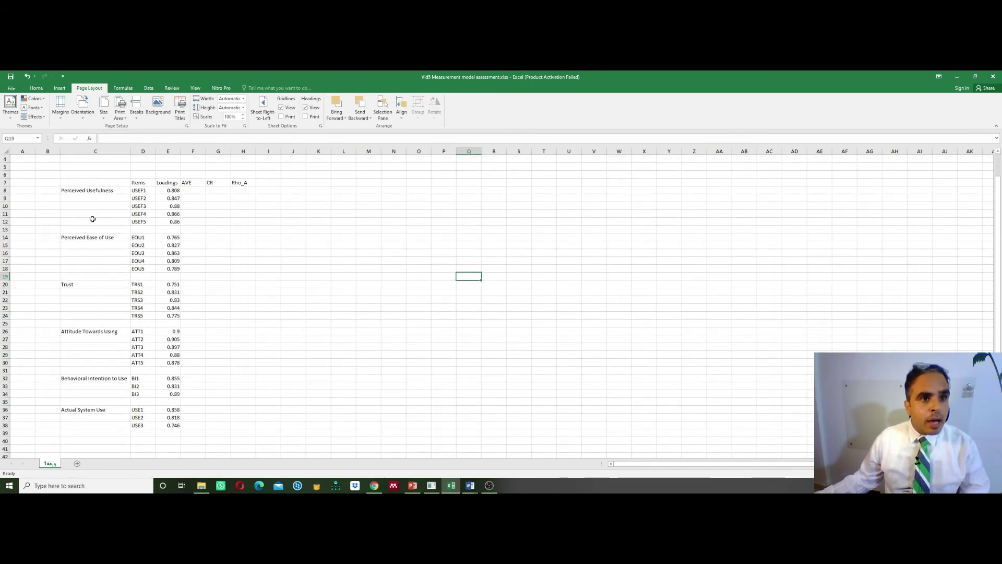
drag(90, 183, 250, 184)
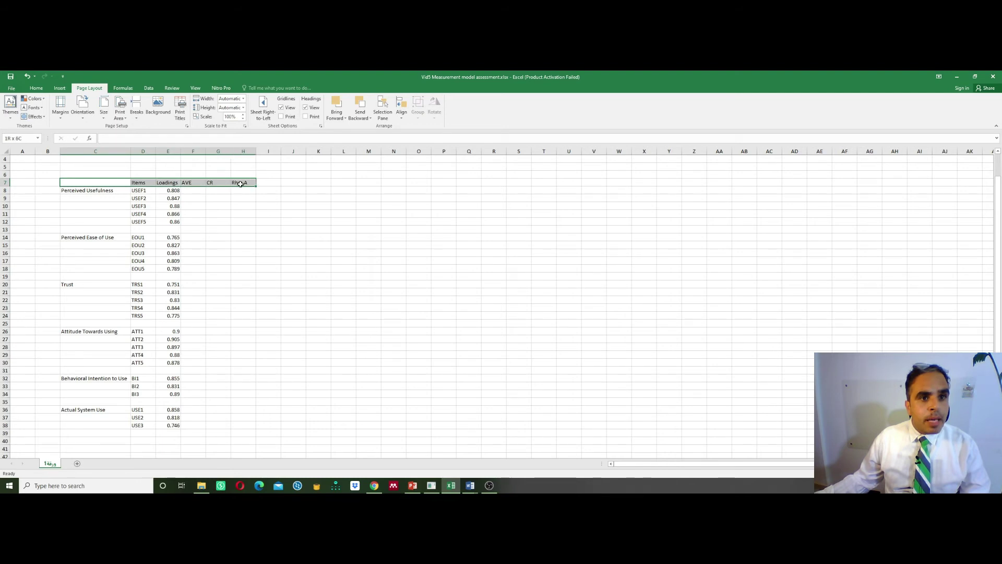
click(243, 205)
drag(104, 182, 251, 188)
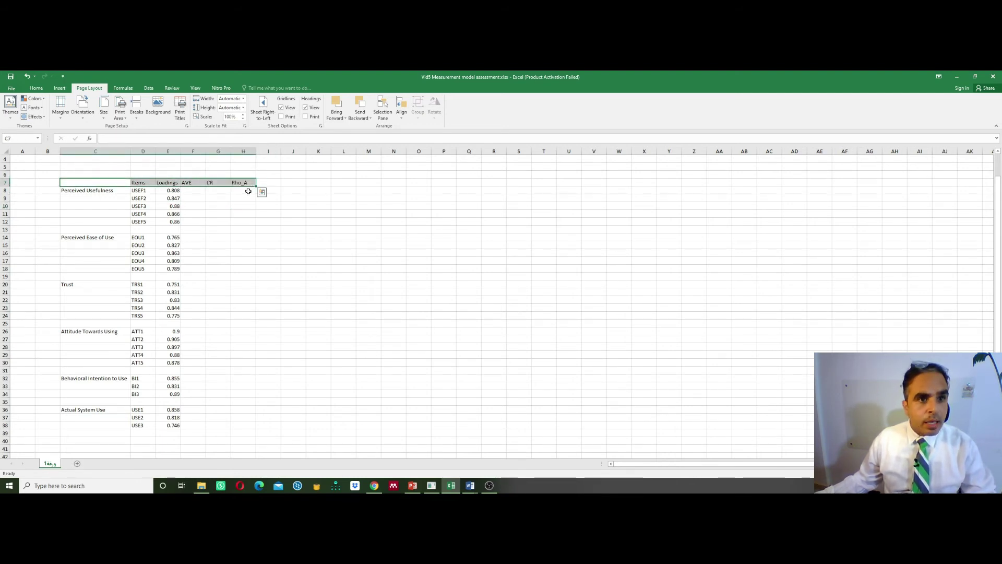
key(ctrl+b)
click(409, 251)
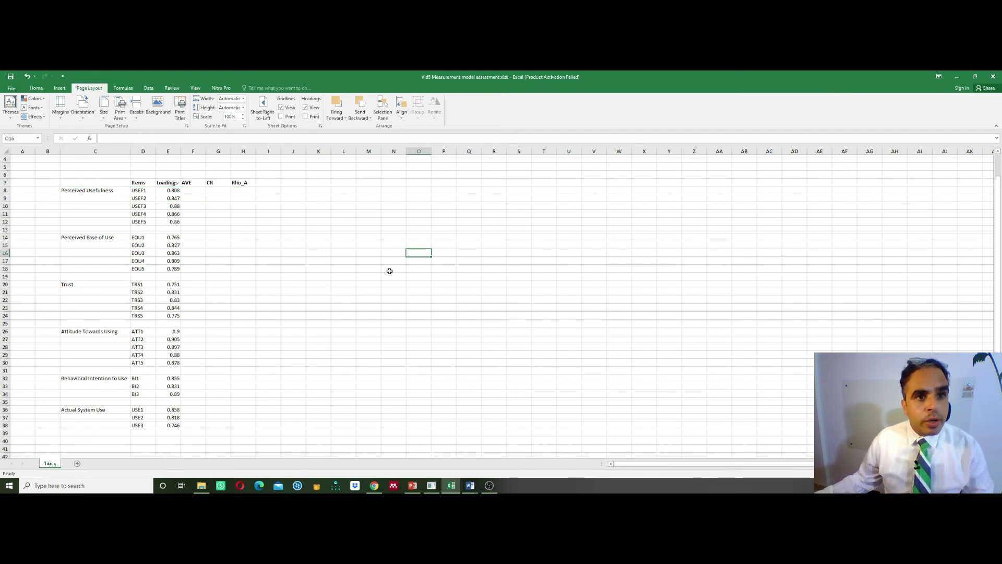
- Switch to SmartPLS and open the Construct Reliability and Validity results of PLS Algorithm (Run No. 4)
click(432, 486)
click(285, 195)
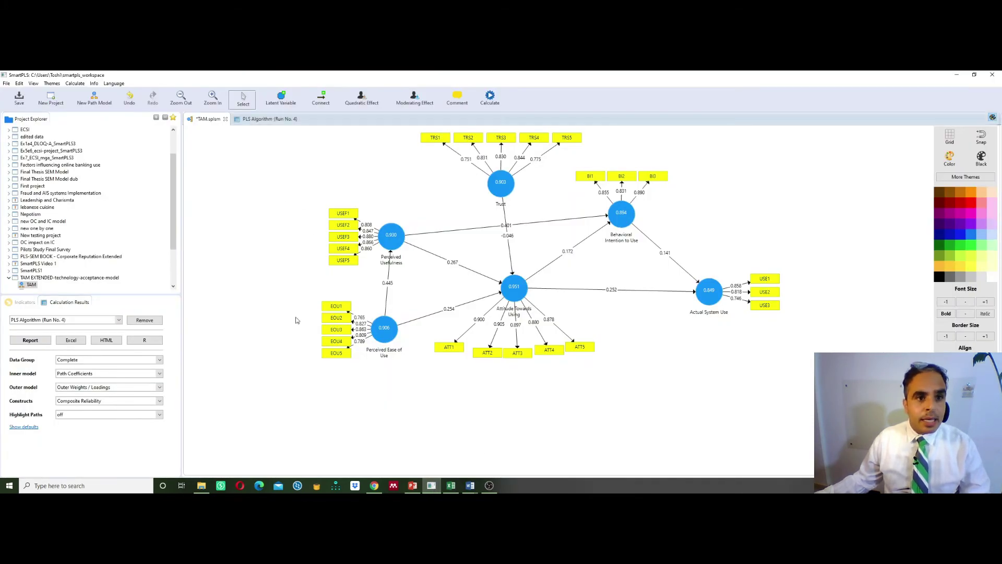
click(268, 120)
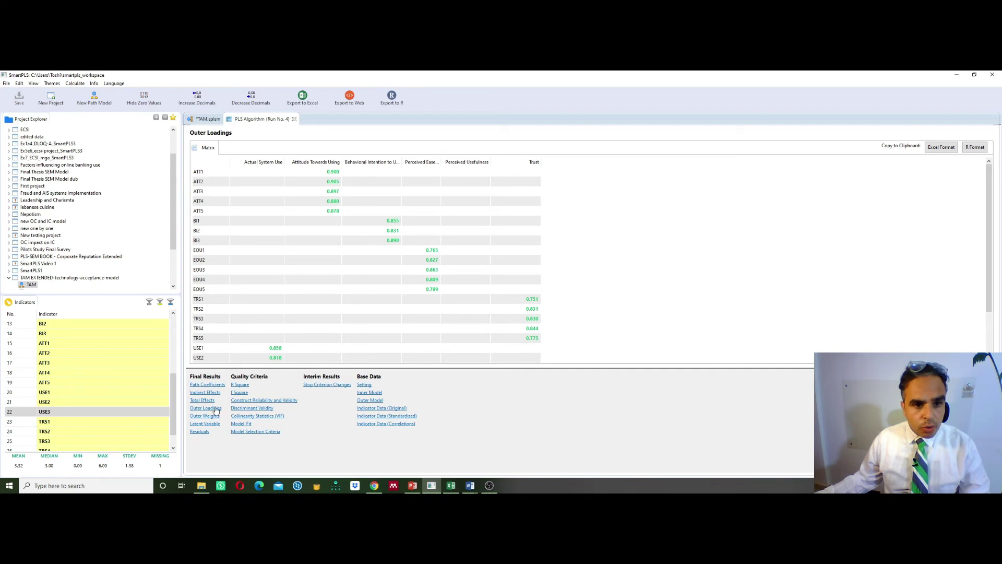
click(282, 401)
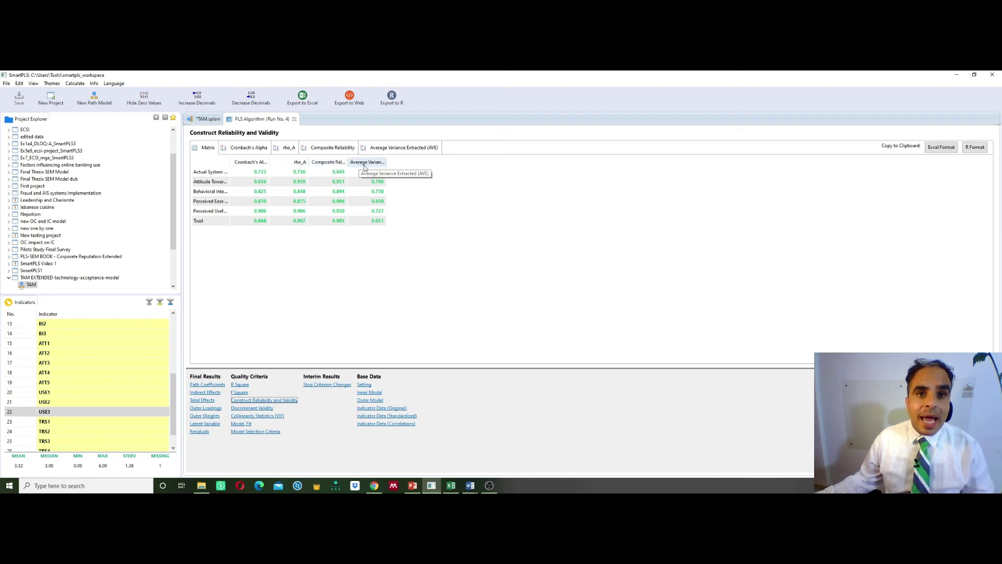
- Compare the reliability columns with the Excel headings, then copy the SmartPLS matrix in Excel format and paste it into the worksheet at S10
key(alt+Tab)
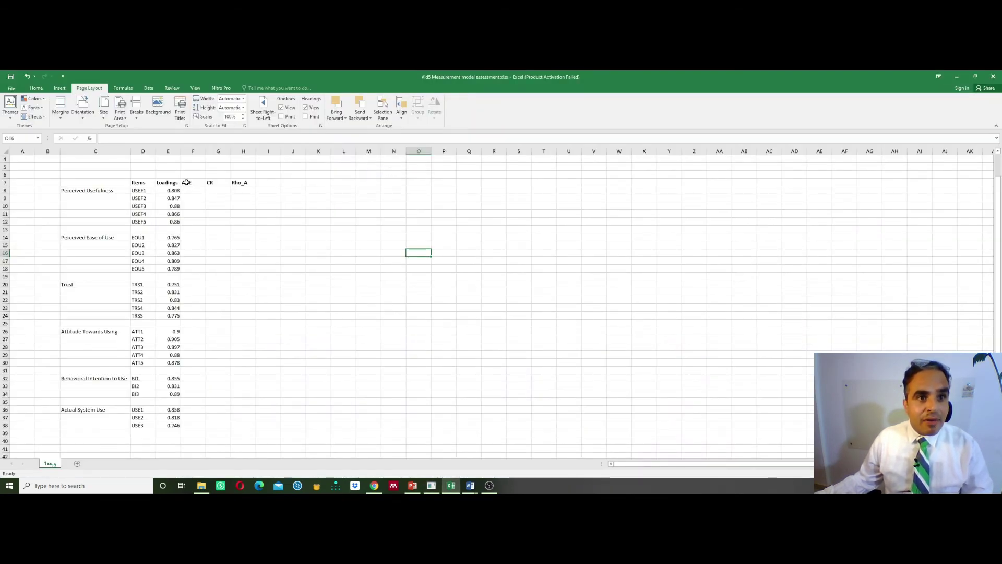
key(alt+Tab)
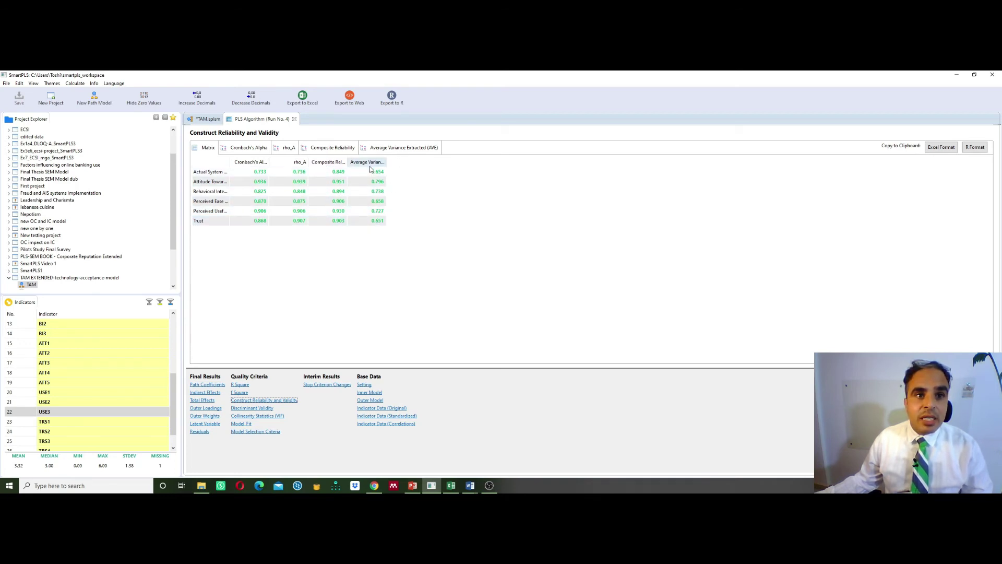
key(alt+Tab)
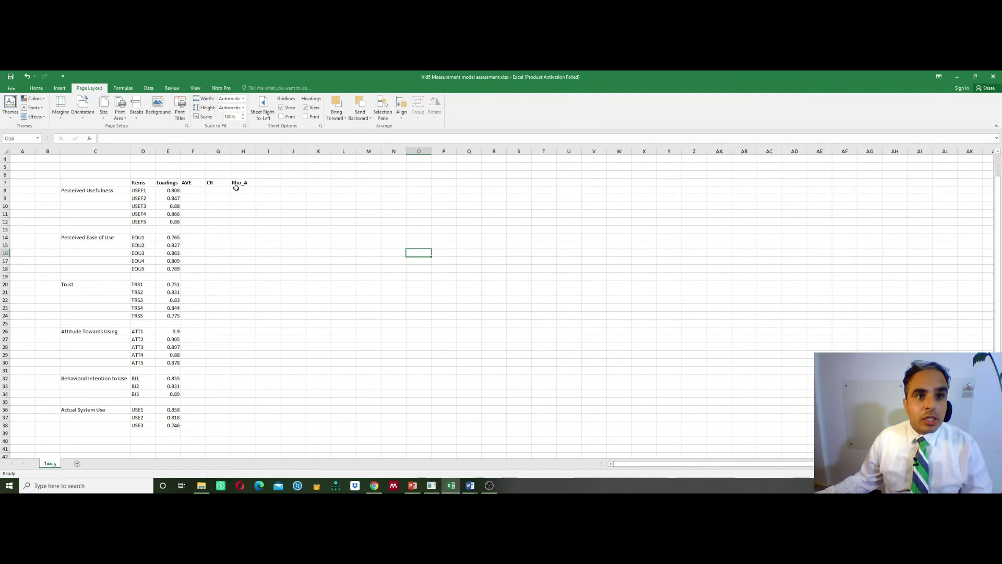
key(alt+Tab)
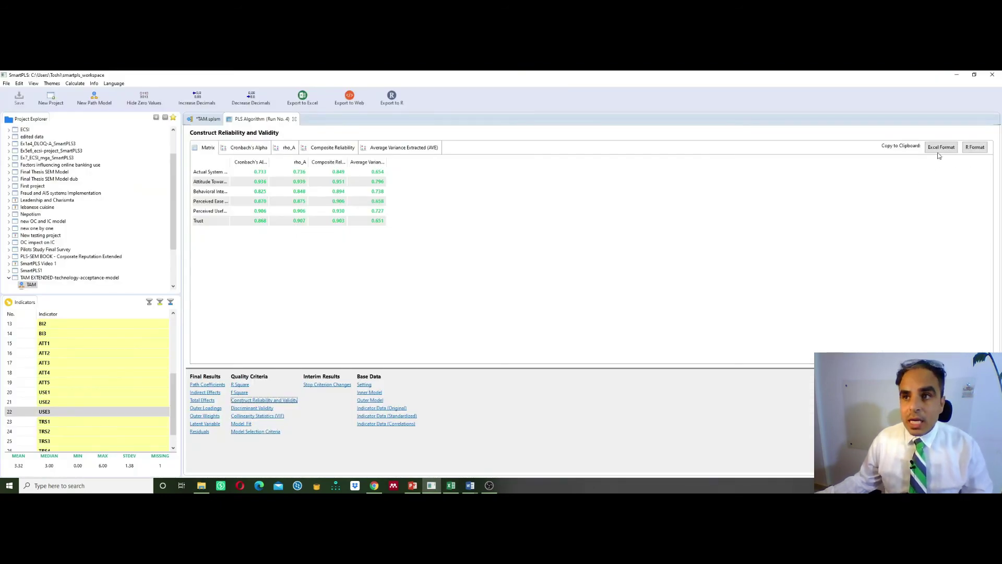
click(940, 149)
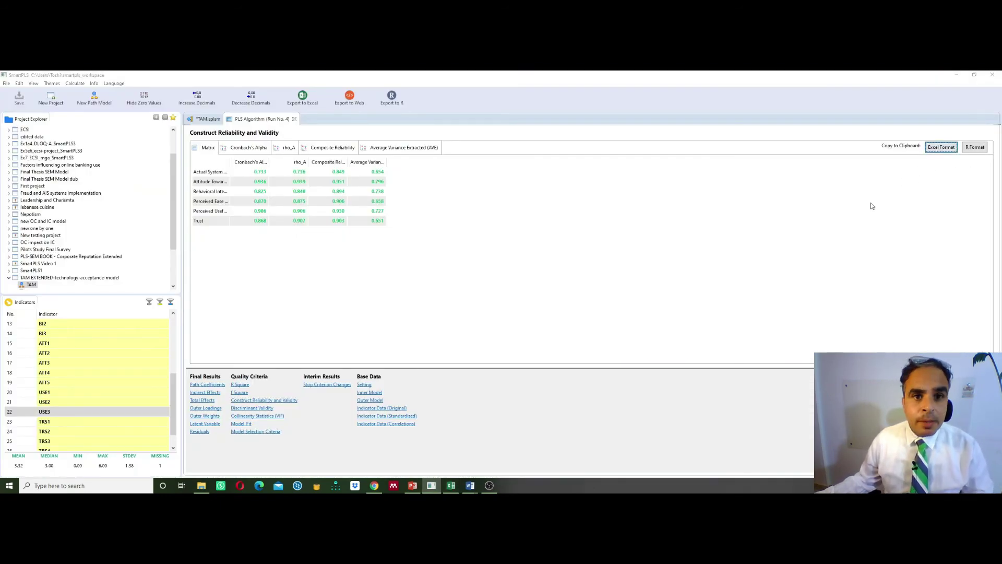
key(alt+Tab)
click(522, 207)
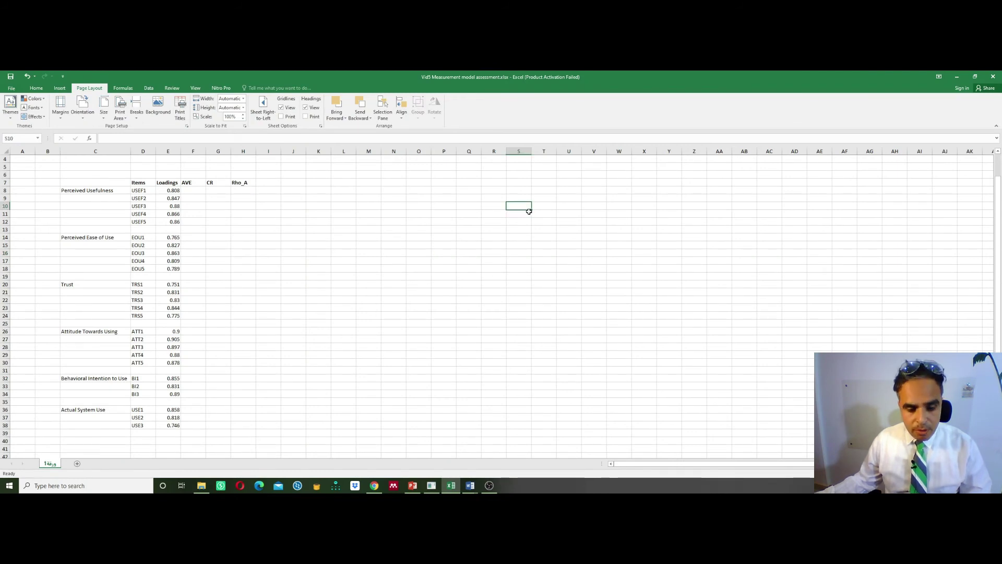
key(ctrl+v)
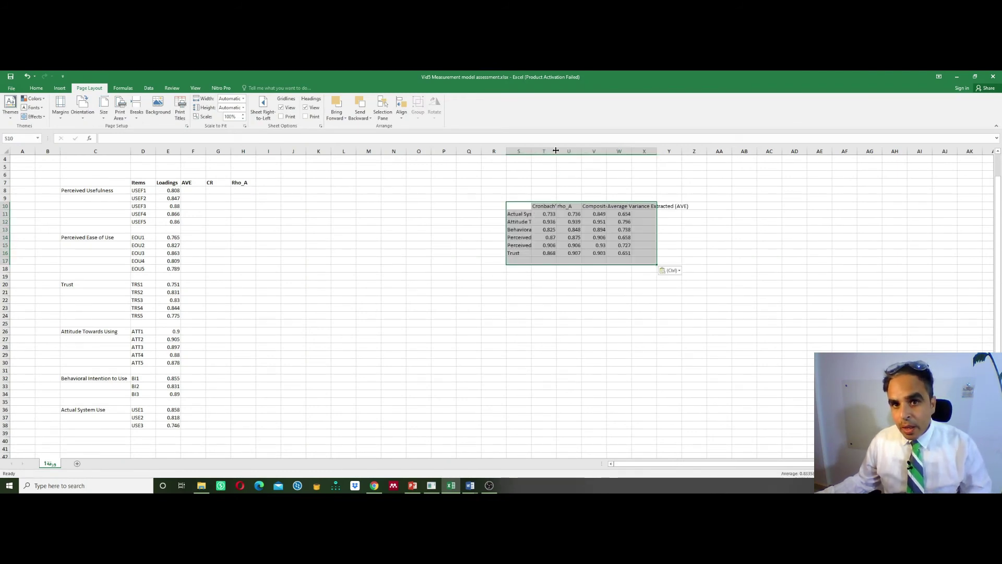
- Fit columns S, T and V of the pasted reliability table to their contents and review the Perceived Usefulness row
double_click(556, 150)
click(607, 284)
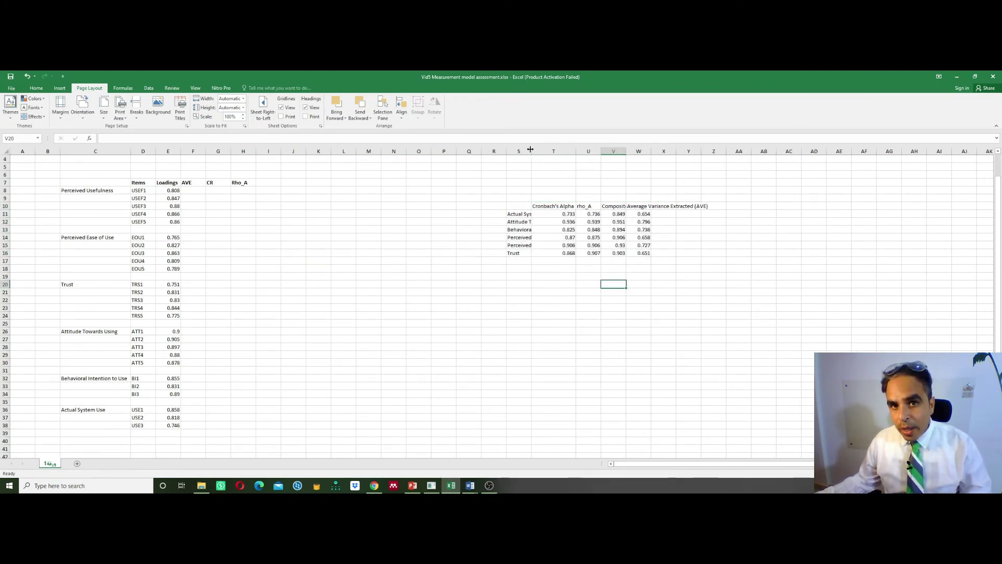
double_click(531, 150)
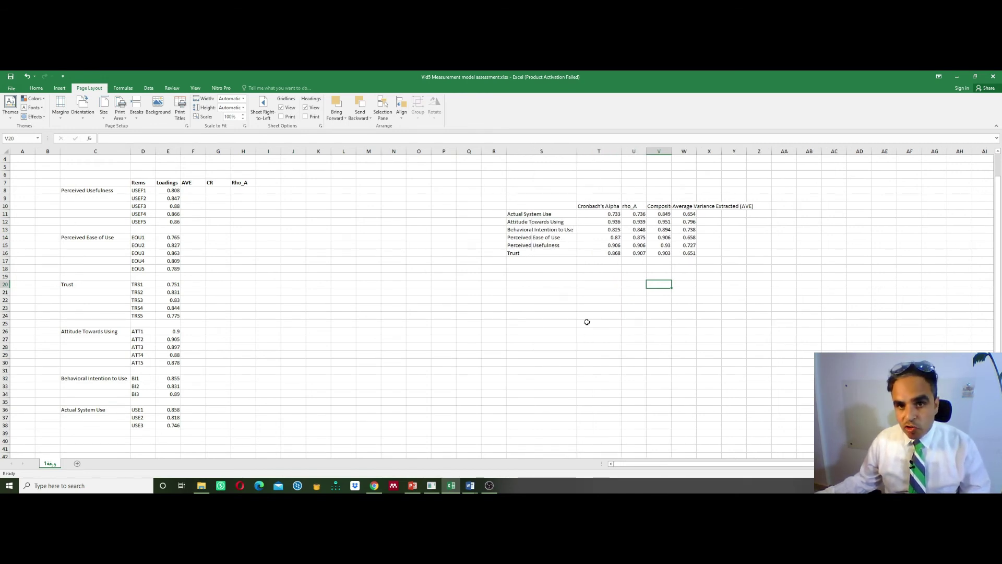
click(551, 245)
click(608, 246)
click(639, 245)
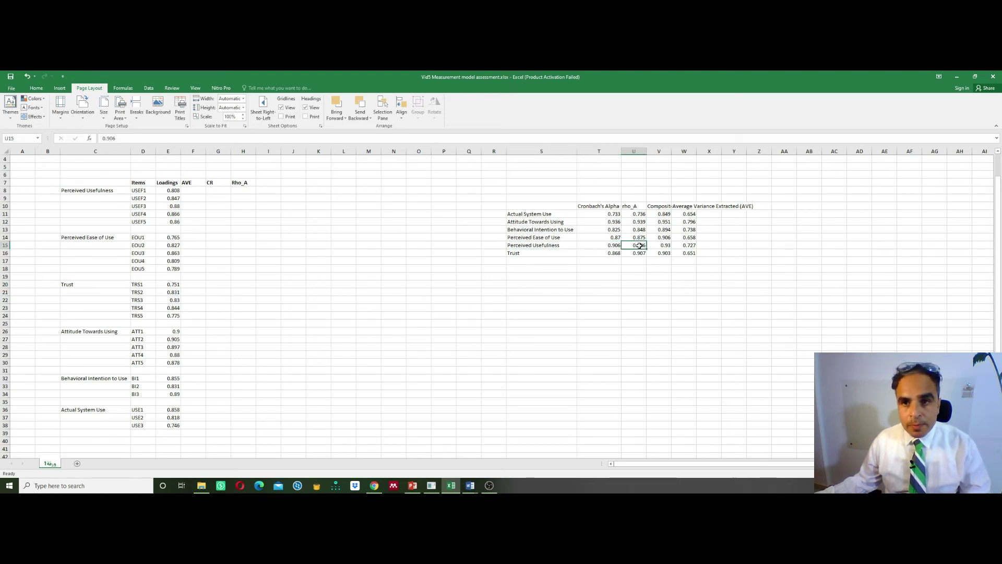
drag(639, 245, 683, 245)
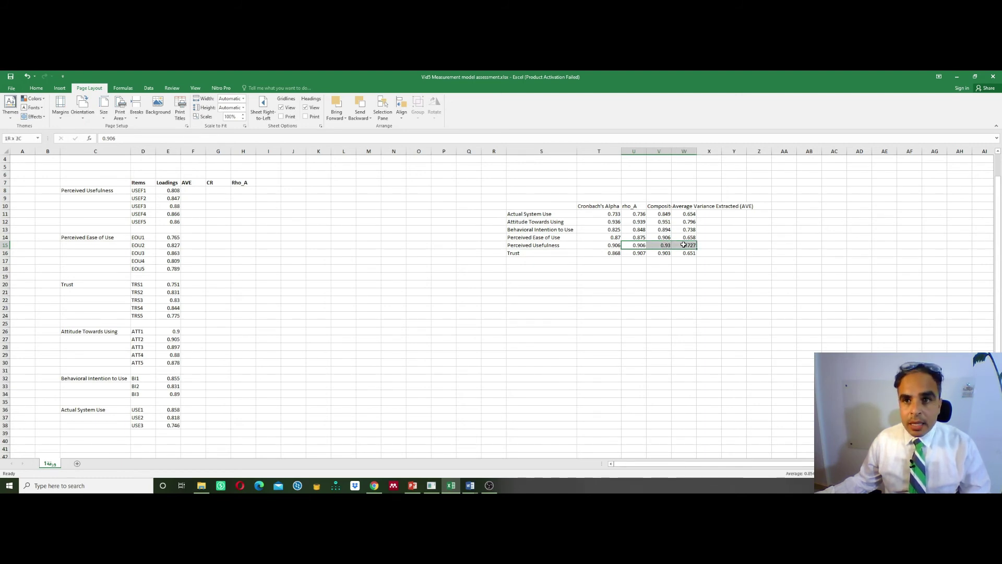
double_click(672, 151)
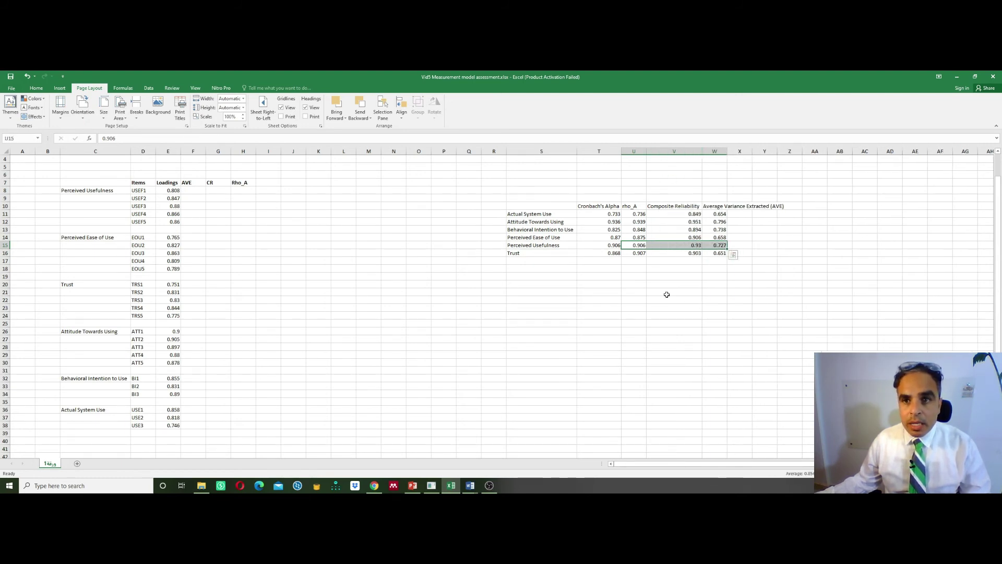
click(667, 304)
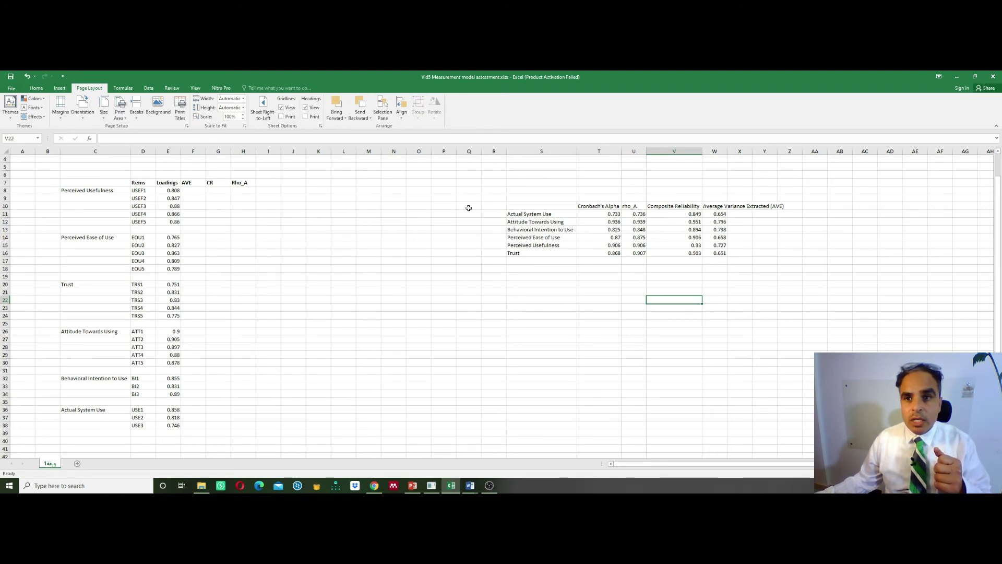
- Reorder the table headings by copying Rho_A from H7 into F7 and replacing the H7 heading with AVE
click(243, 182)
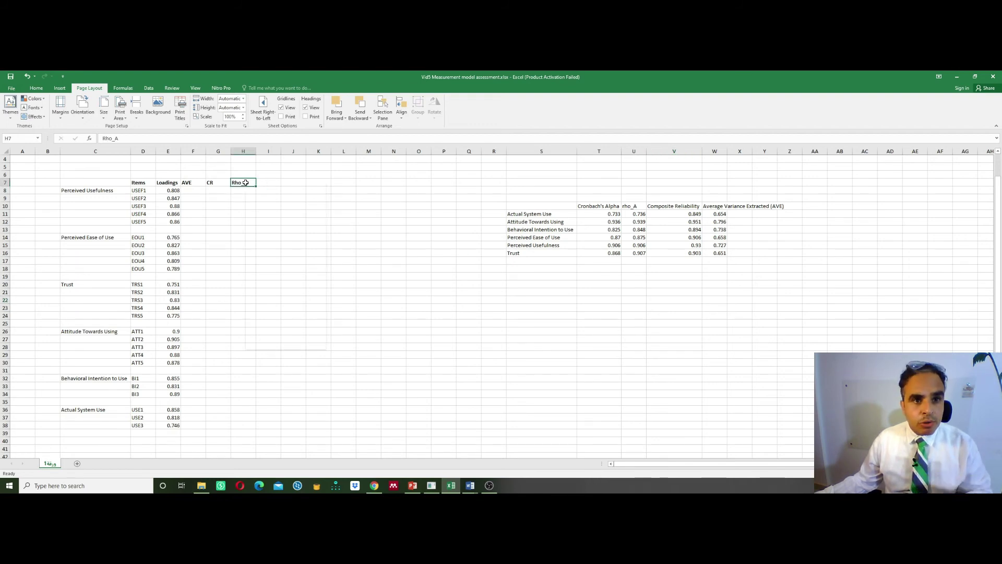
right_click(244, 182)
key(Escape)
key(ctrl+c)
click(186, 182)
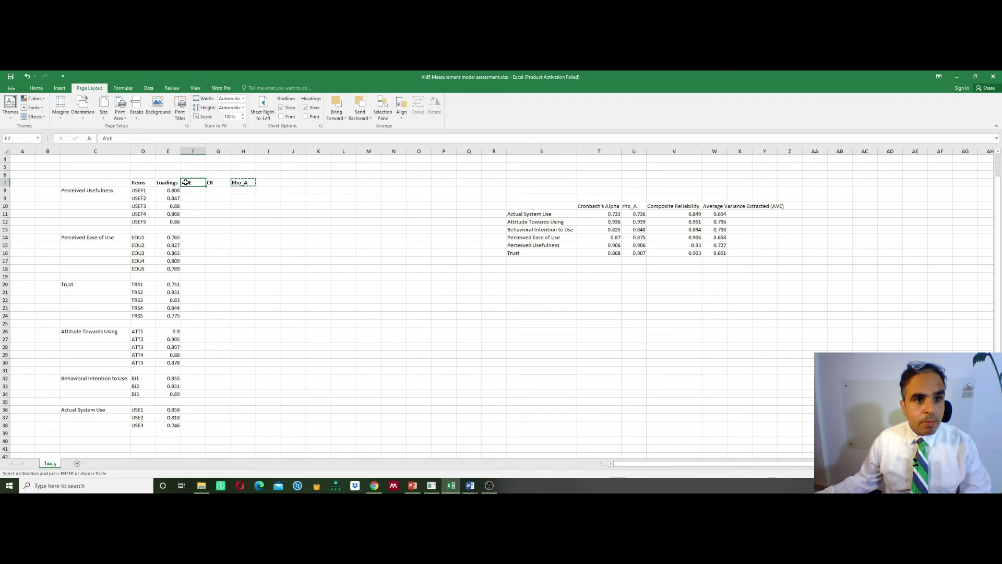
key(ctrl+v)
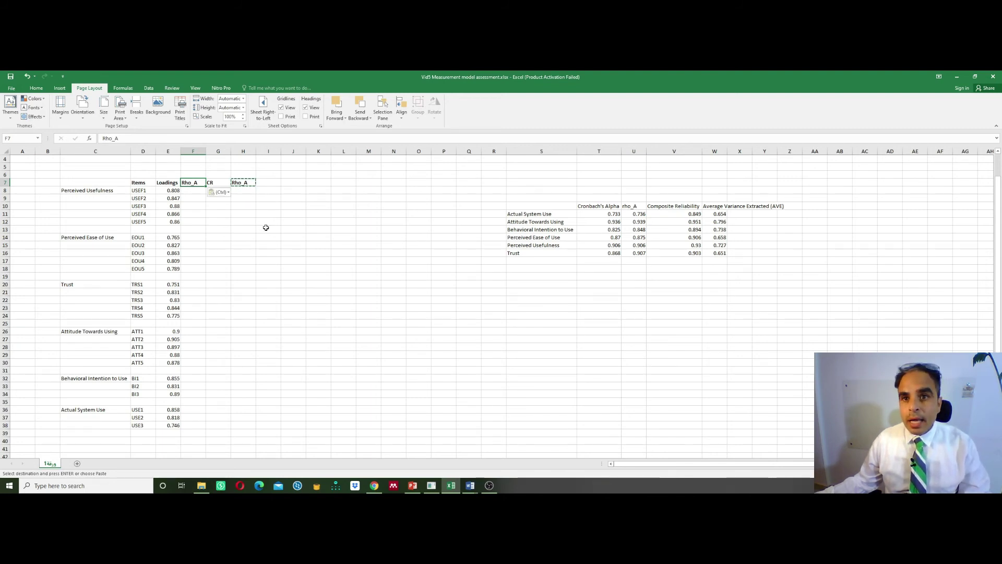
click(219, 182)
click(239, 182)
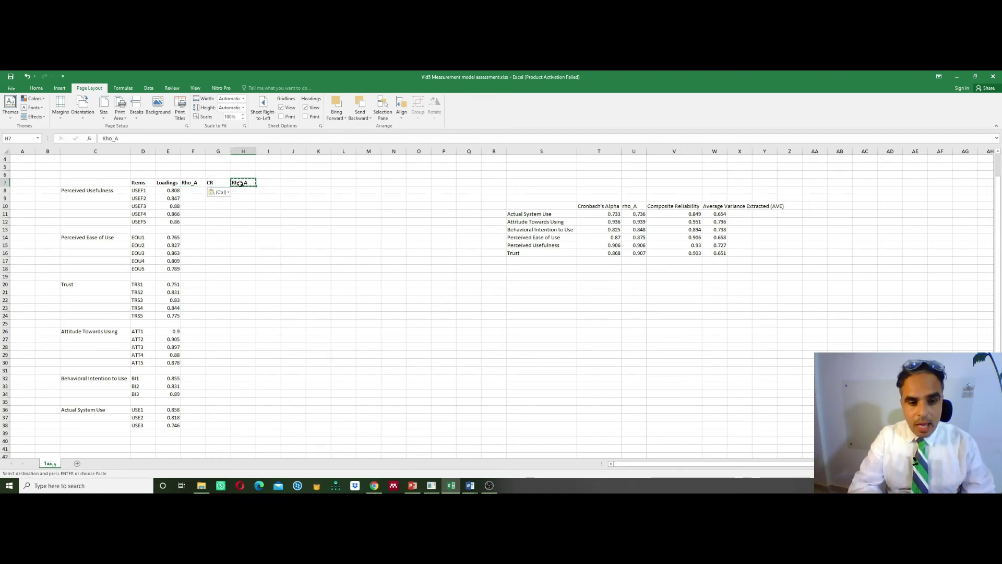
text(AVE)
click(662, 379)
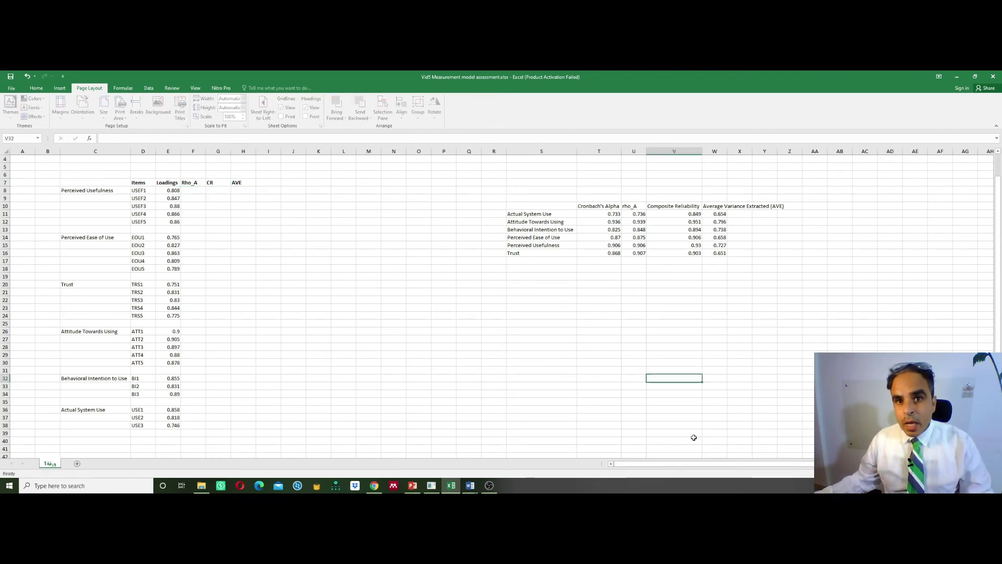
- Delete column T with the Cronbach's Alpha values from the pasted reliability table
click(563, 269)
click(553, 245)
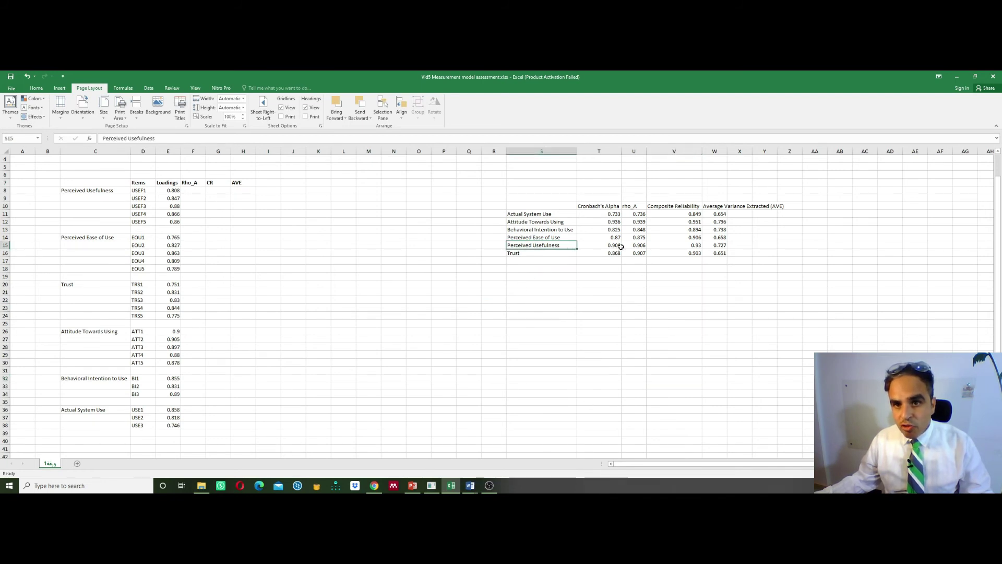
click(599, 152)
right_click(601, 153)
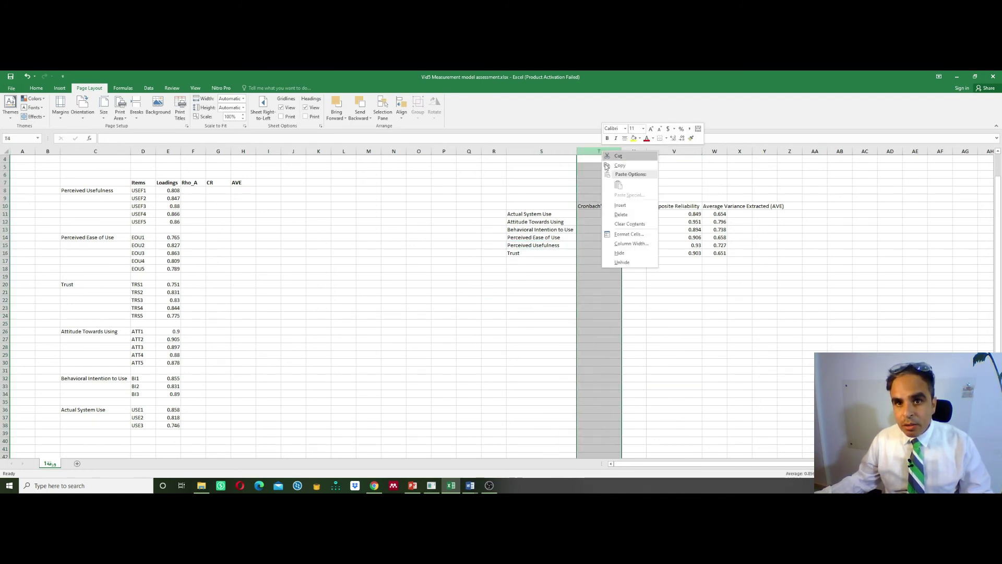
click(621, 214)
click(630, 330)
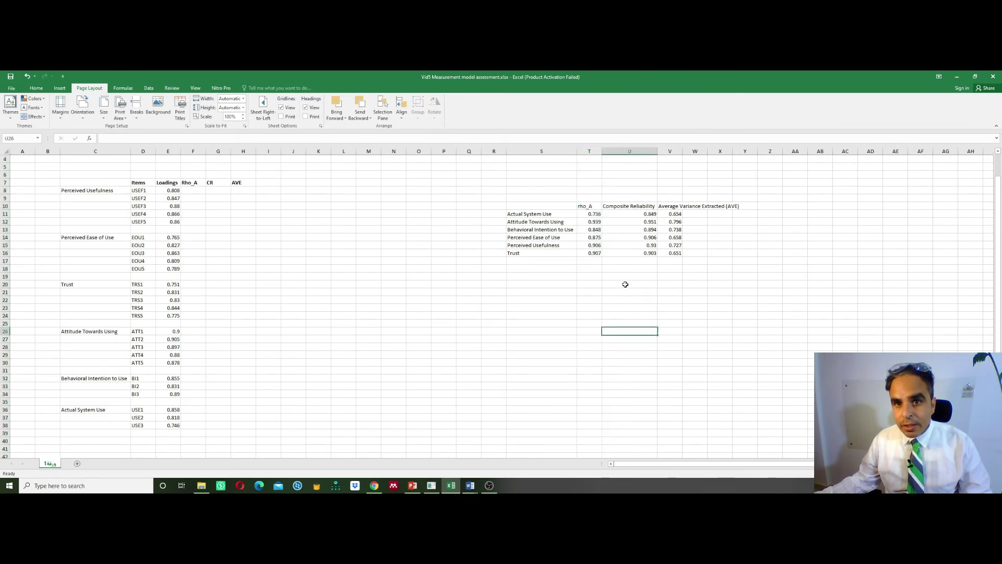
- Copy the rho_A, CR and AVE values for Perceived Usefulness into F8:H8 and for Perceived Ease of Use into F14:H14
drag(590, 246, 677, 245)
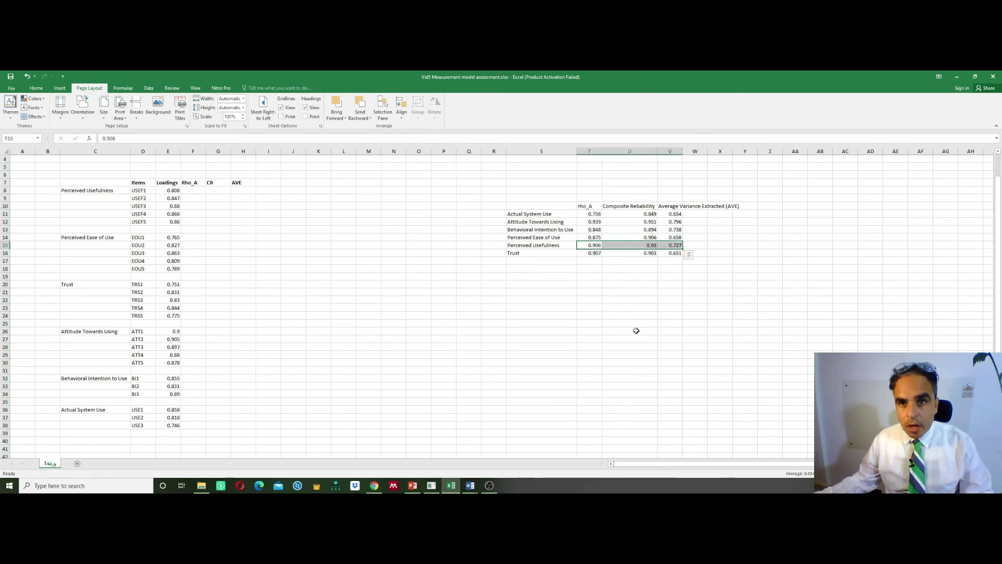
key(ctrl+c)
click(198, 190)
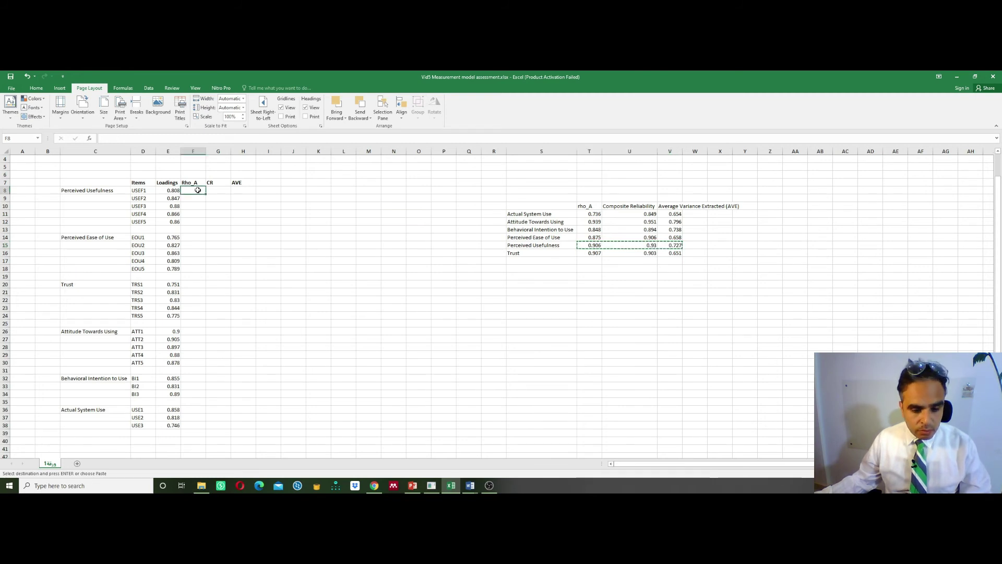
key(ctrl+v)
click(312, 299)
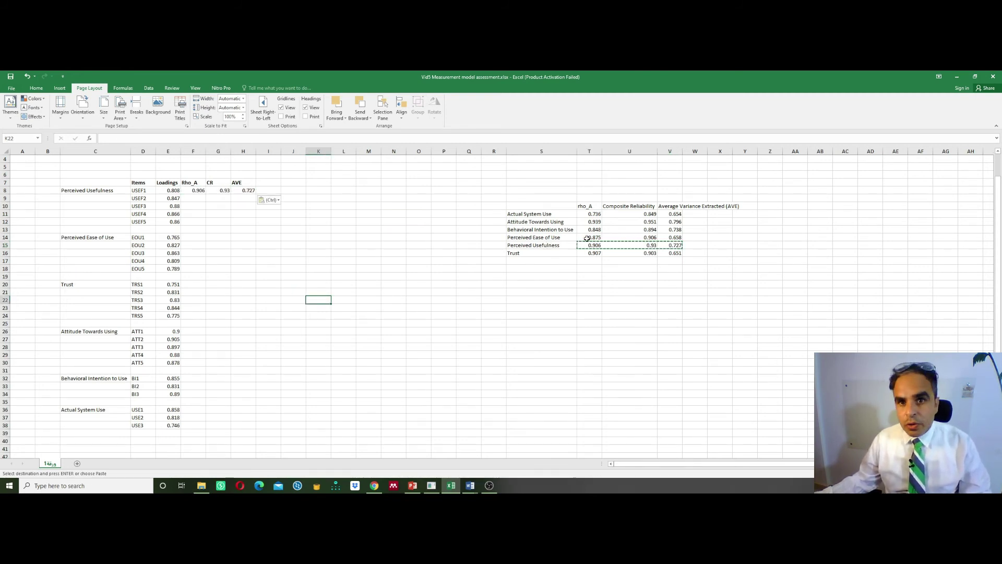
drag(583, 237, 670, 237)
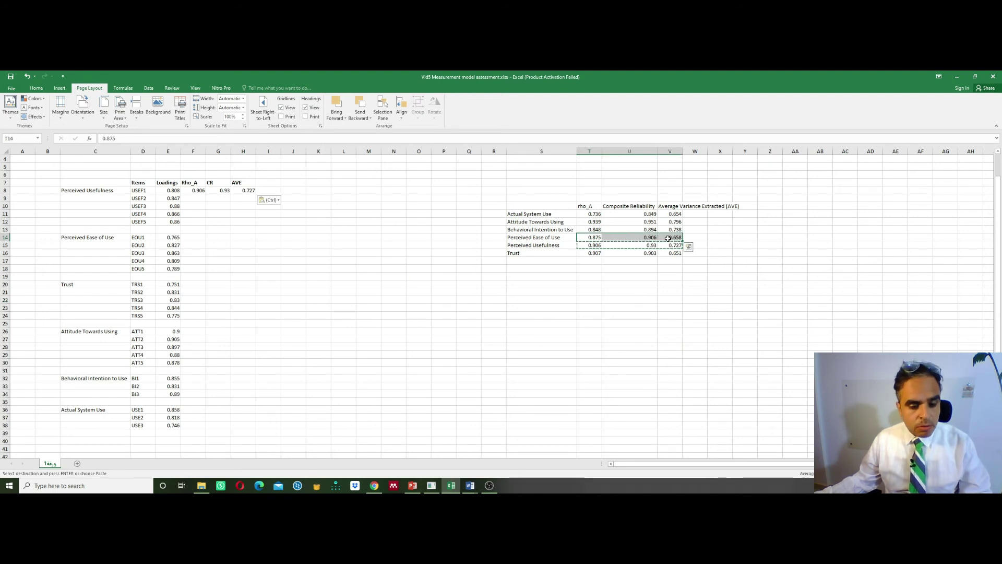
key(ctrl+c)
click(194, 236)
key(ctrl+v)
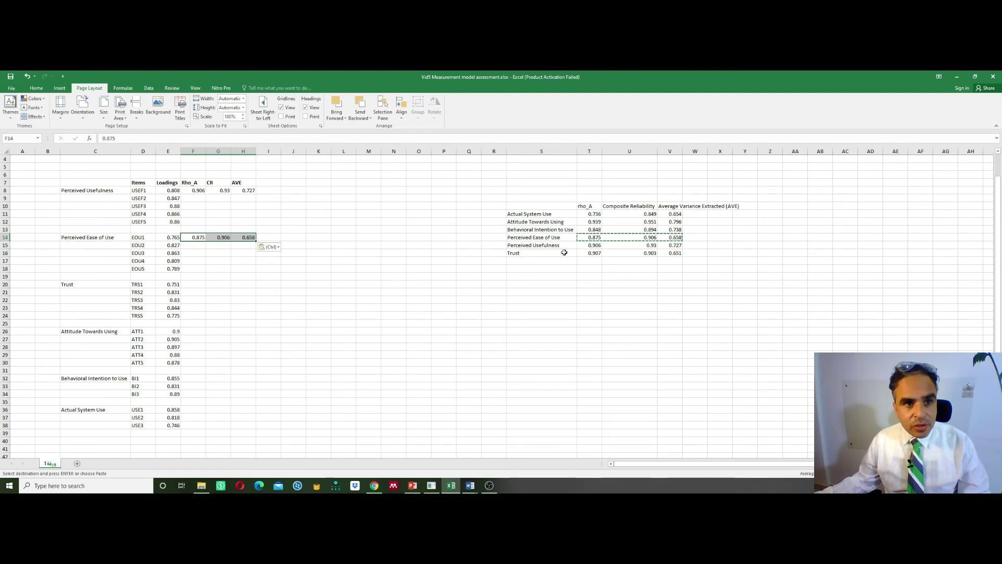
- Copy the rho_A, CR and AVE values for Trust into F20:H20 and for Attitude Towards Using into F26:H26
drag(602, 256, 673, 254)
key(ctrl+c)
click(195, 284)
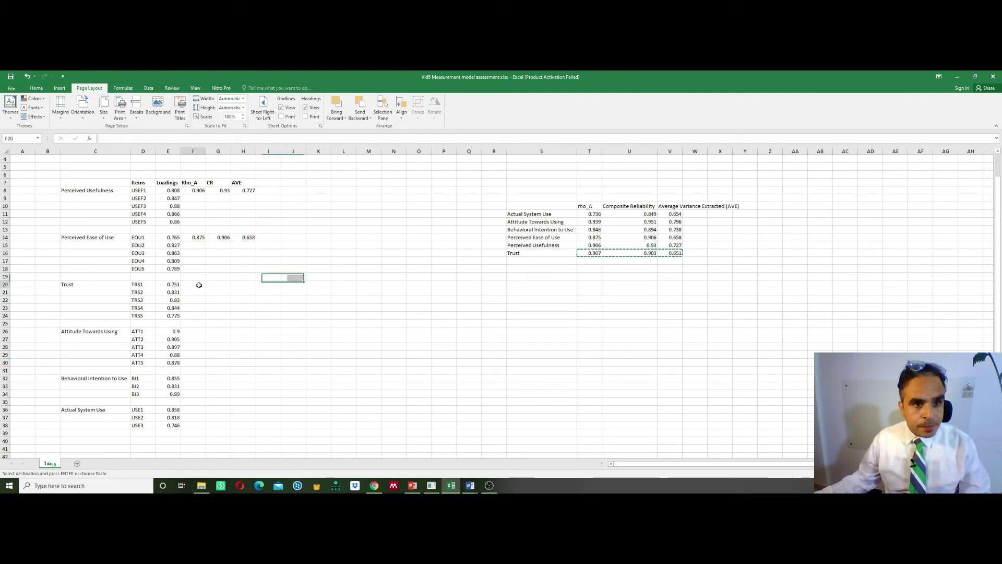
key(ctrl+v)
click(652, 302)
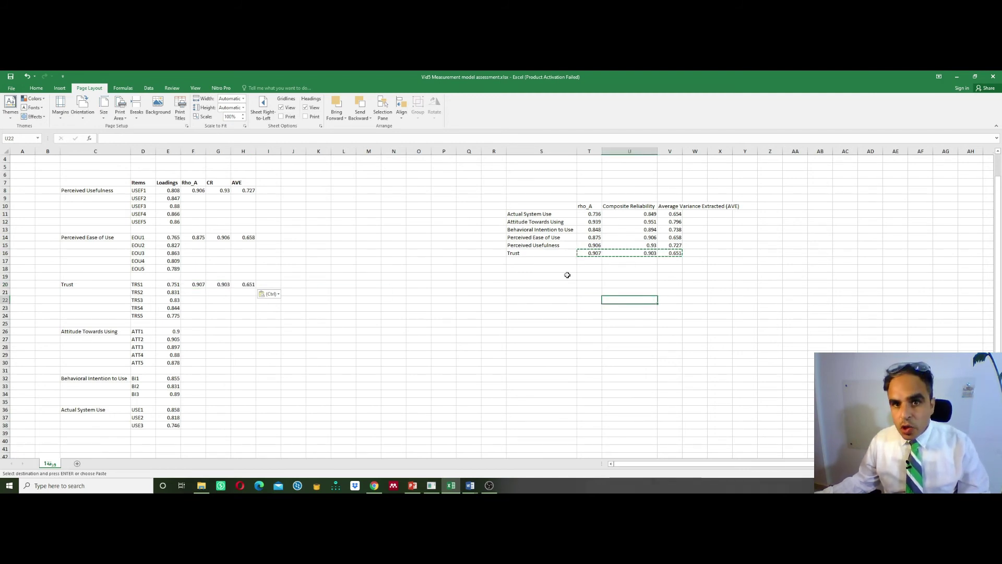
drag(591, 222, 673, 222)
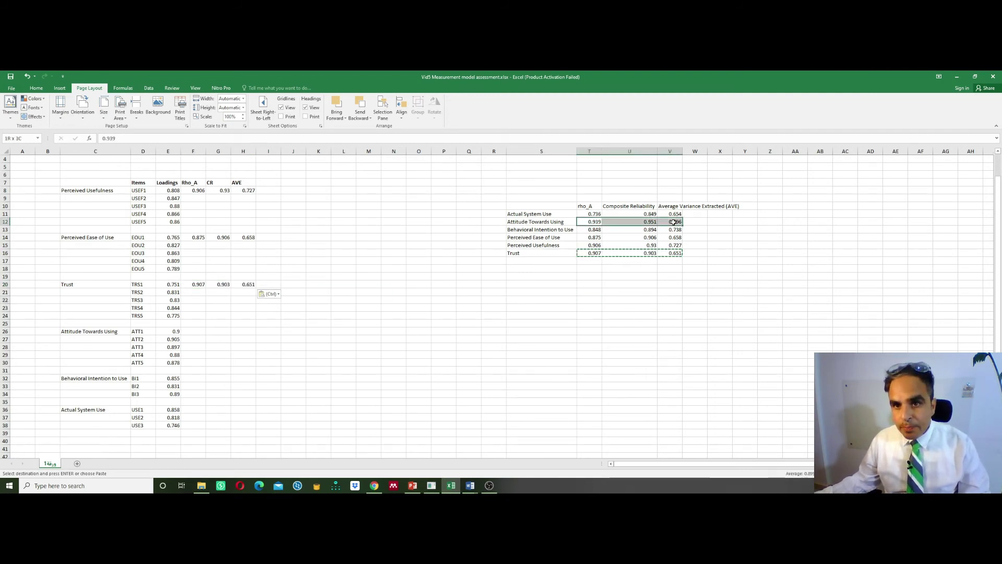
key(ctrl+c)
click(199, 331)
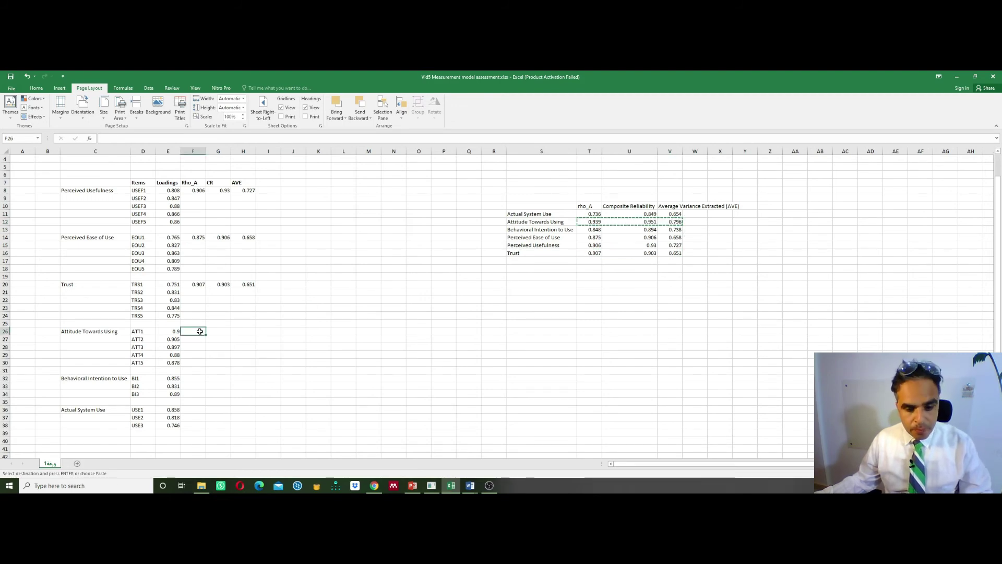
key(ctrl+v)
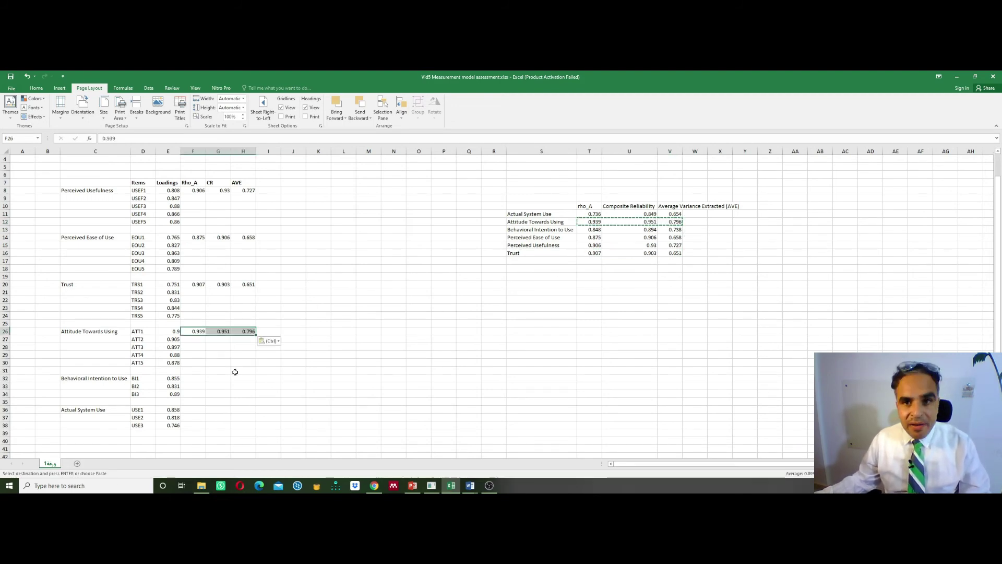
- Copy the rho_A, CR and AVE values for Behavioral Intention to Use into F32:H32 and for Actual System Use into F36:H36
drag(594, 230, 664, 230)
key(ctrl+c)
click(197, 380)
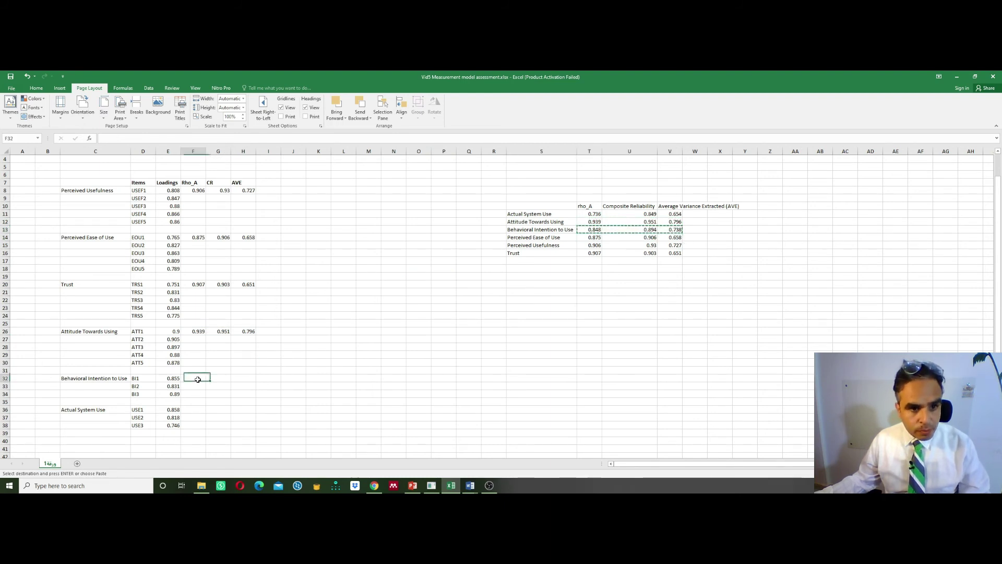
key(ctrl+v)
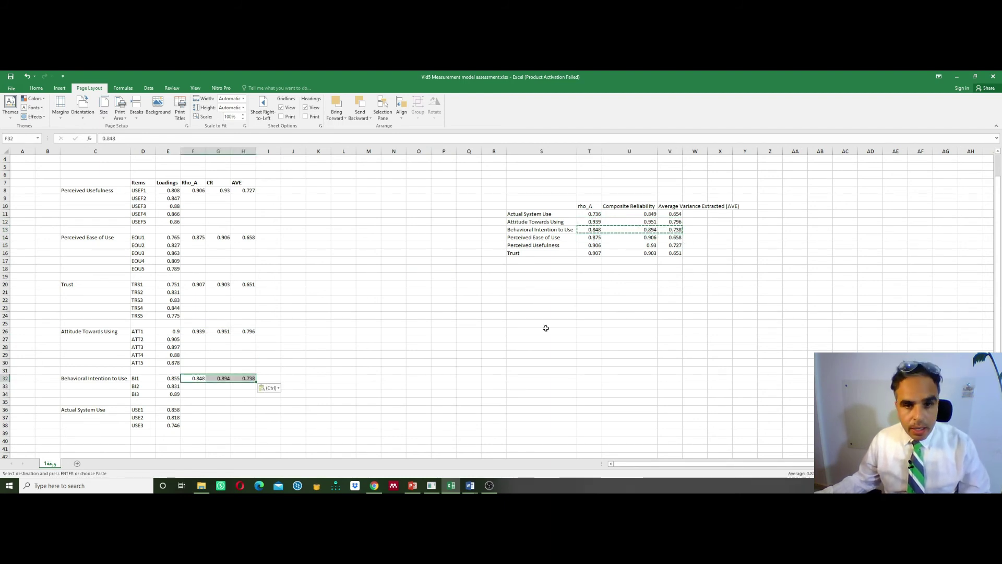
drag(592, 214, 673, 214)
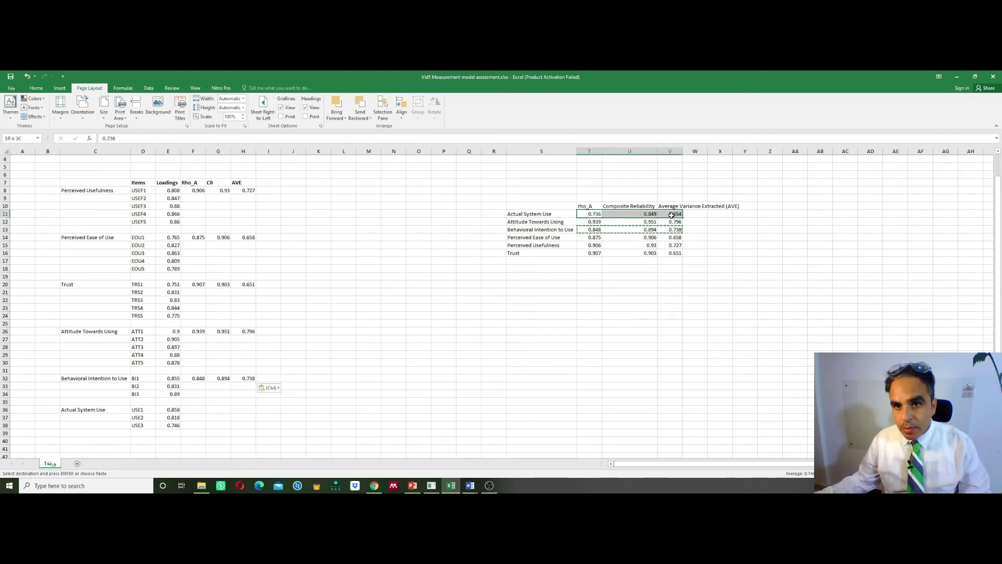
key(ctrl+c)
click(198, 409)
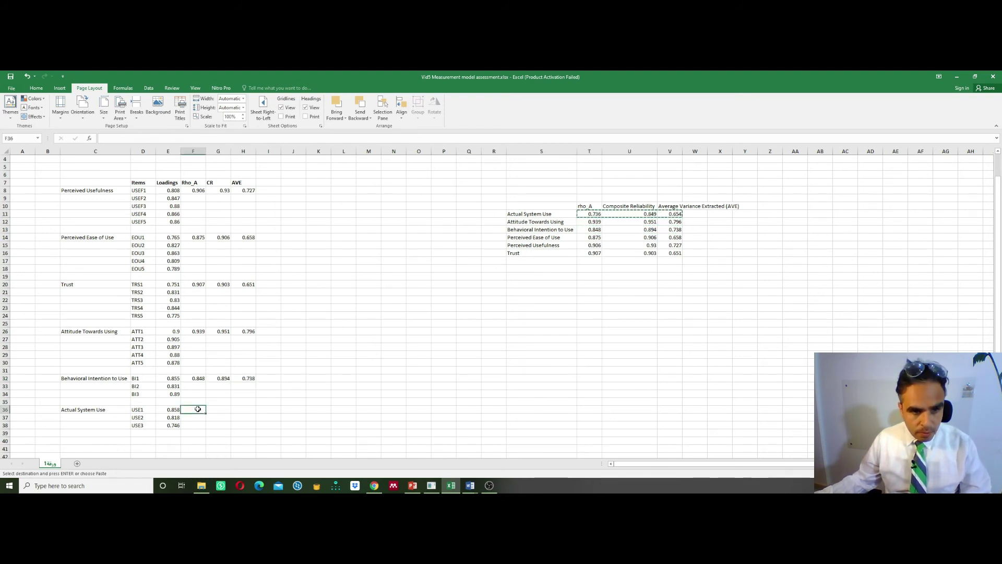
key(ctrl+v)
click(393, 409)
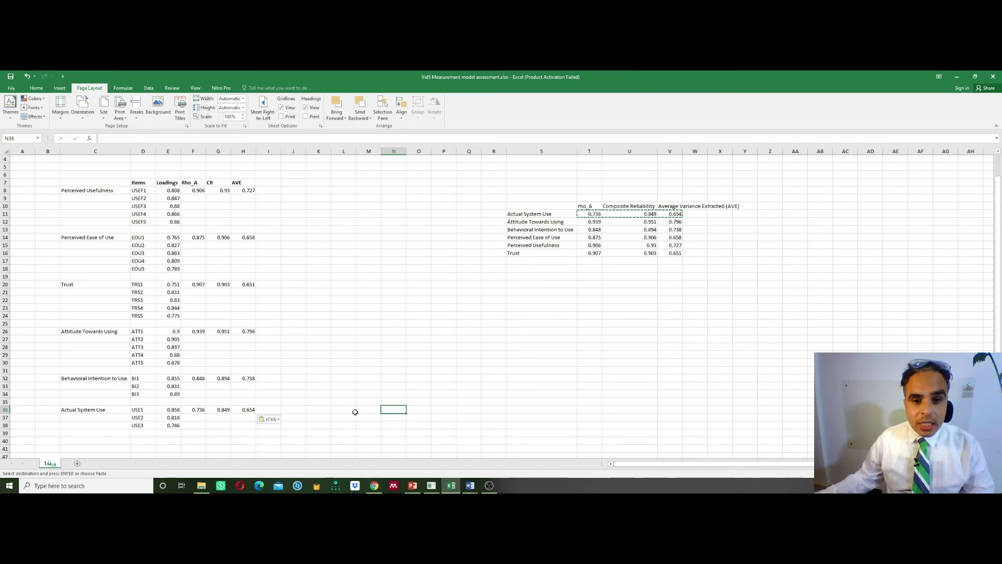
- Switch to SmartPLS to review the TAM path model diagram, then return to the Excel worksheet
click(431, 485)
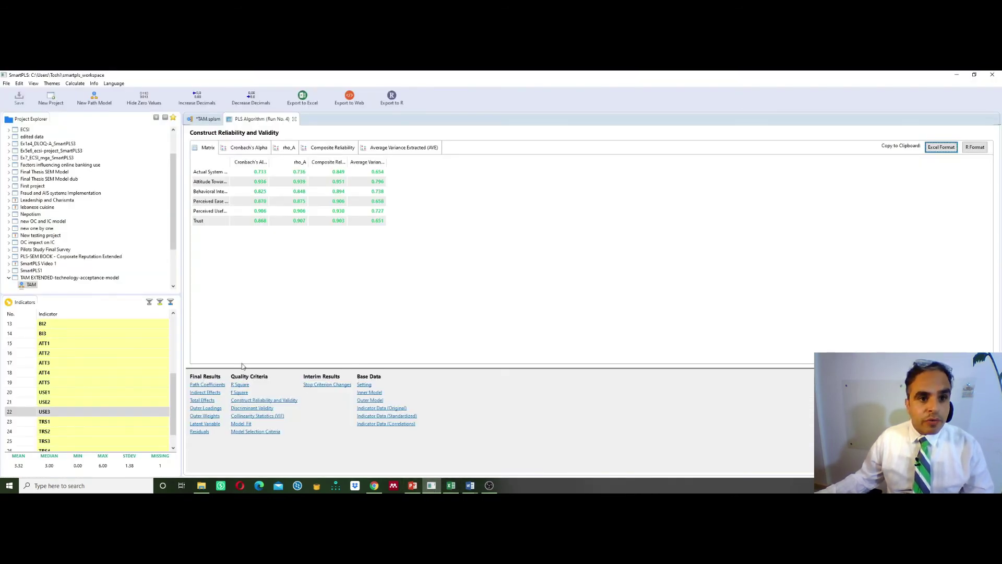
click(206, 119)
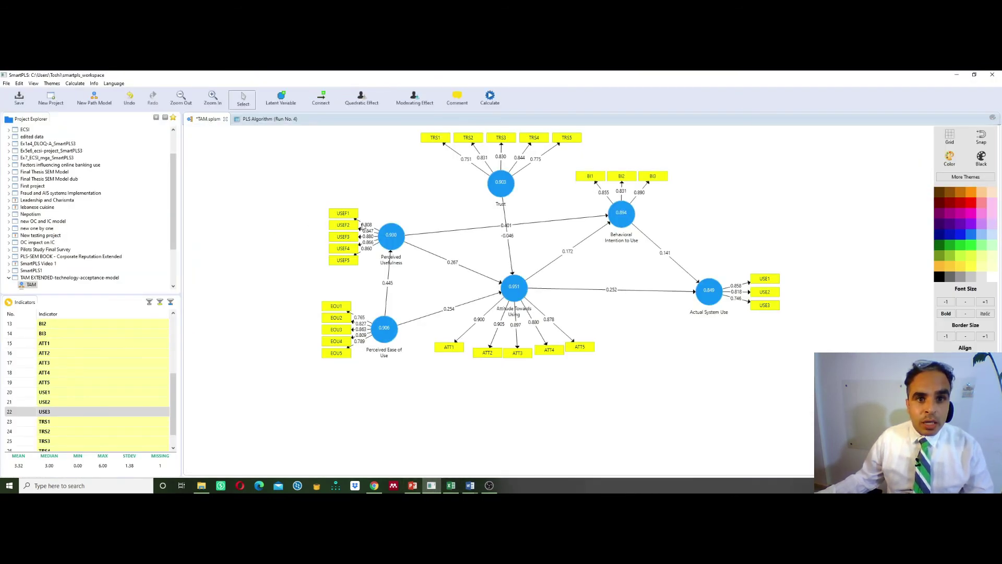
key(alt+Tab)
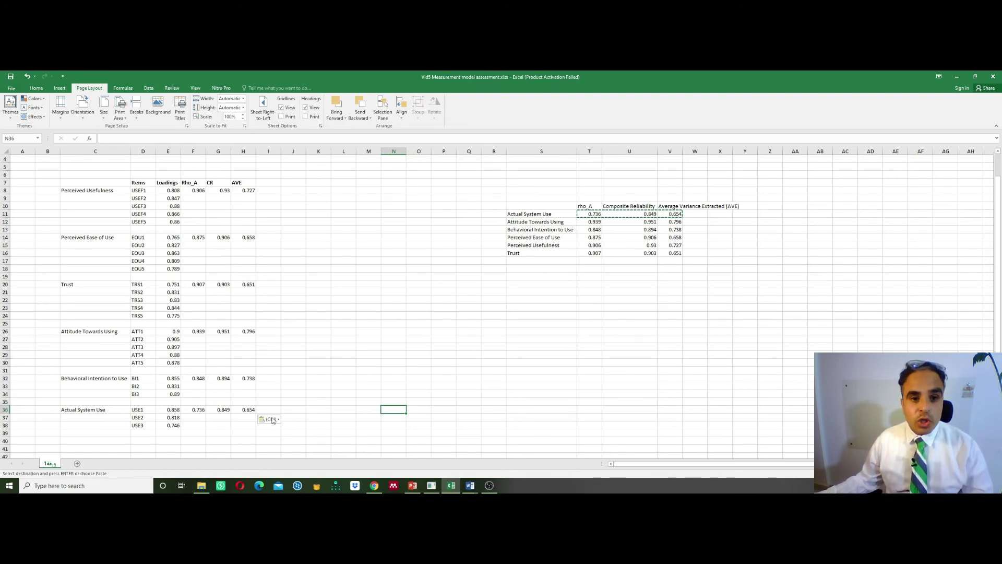
click(334, 304)
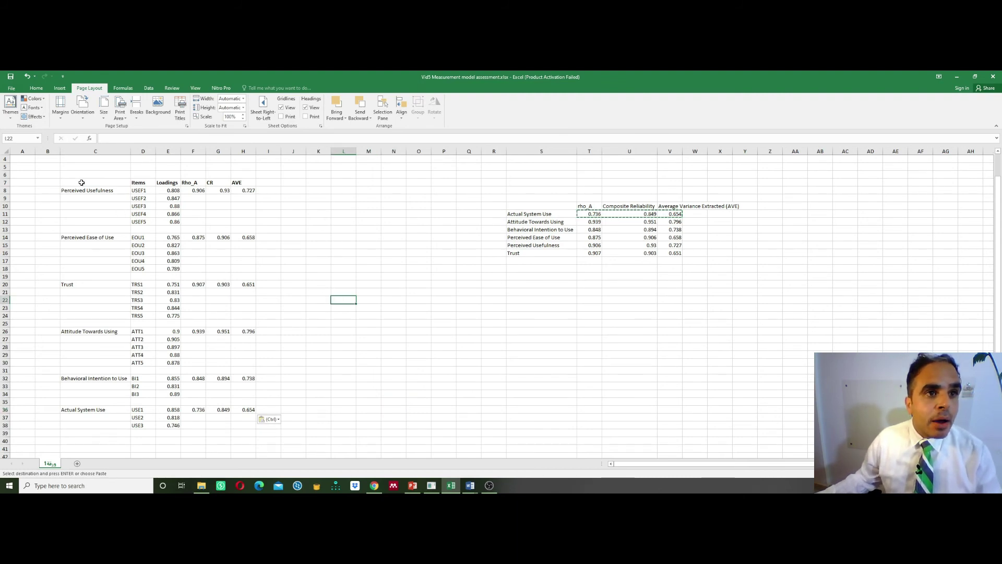
- Add a bottom border to the header row C7:H7 and to the last Perceived Usefulness row, C12:H12
drag(81, 183, 243, 182)
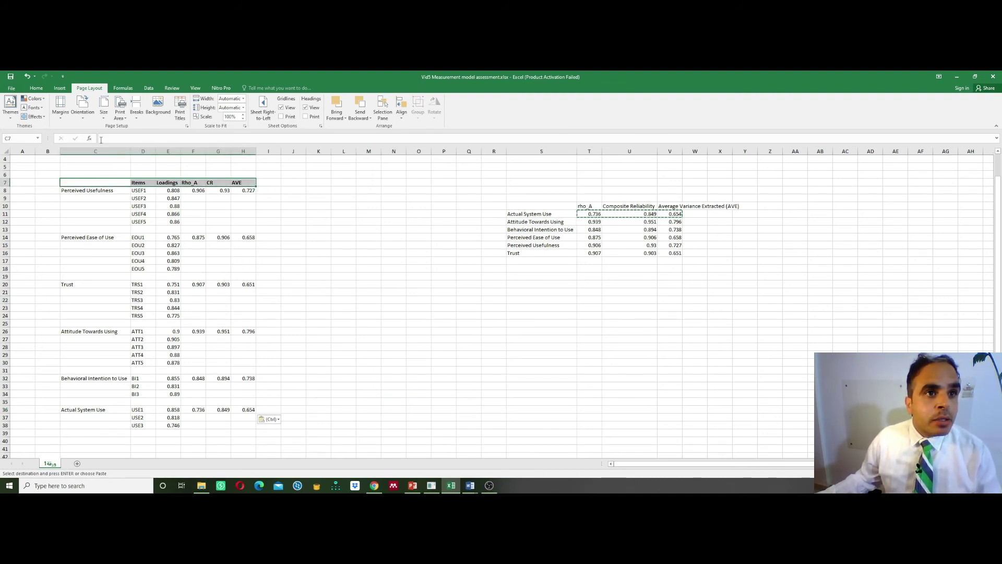
click(37, 88)
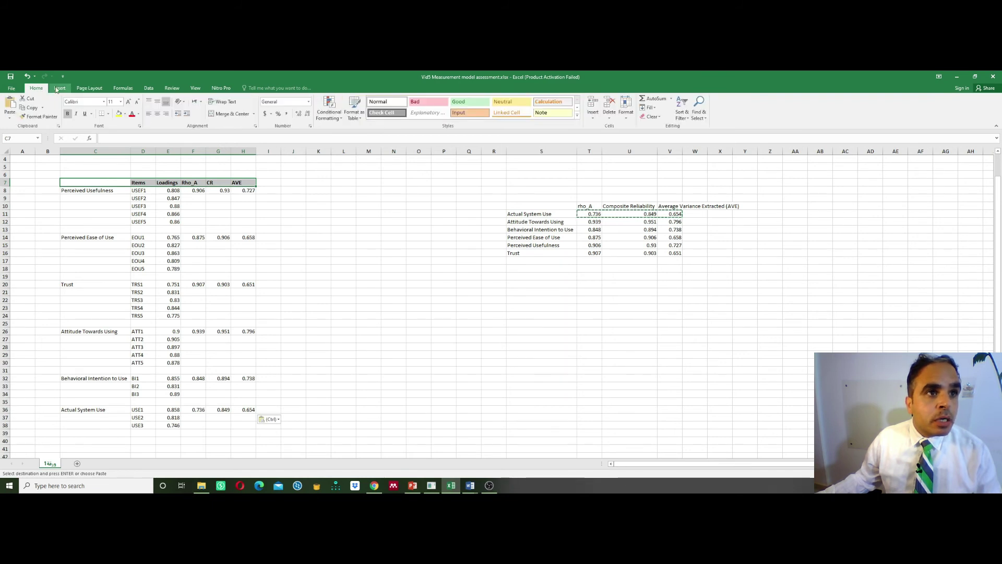
key(Escape)
click(331, 244)
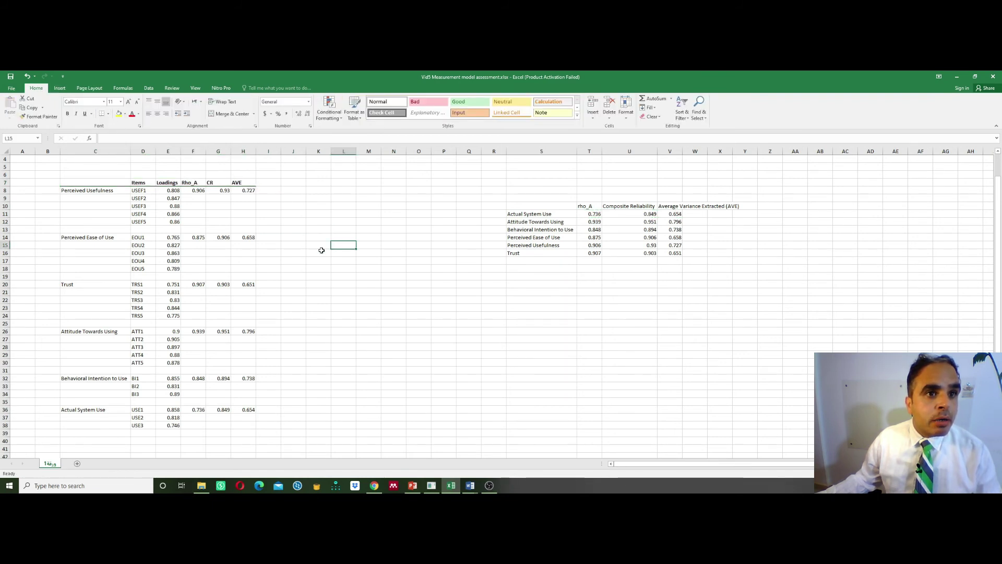
drag(69, 221, 248, 221)
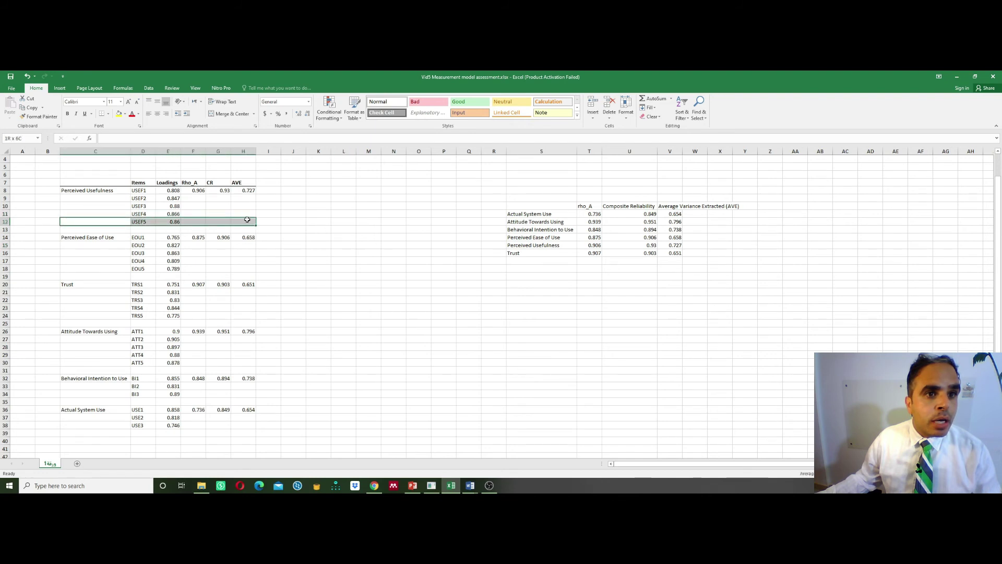
click(102, 116)
drag(316, 332, 316, 343)
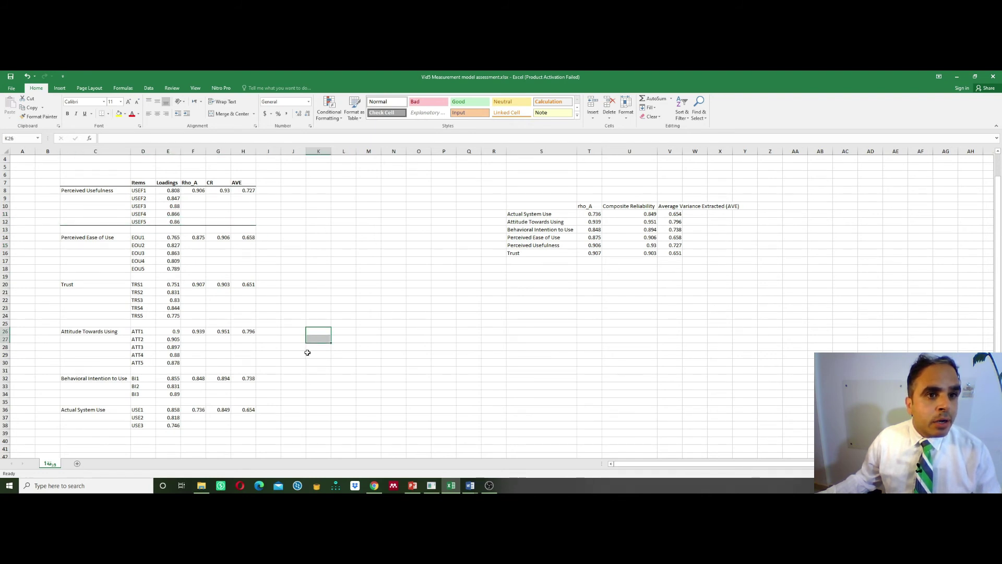
- Delete worksheet row 13, which separates the Perceived Usefulness and Perceived Ease of Use blocks
click(6, 230)
right_click(7, 229)
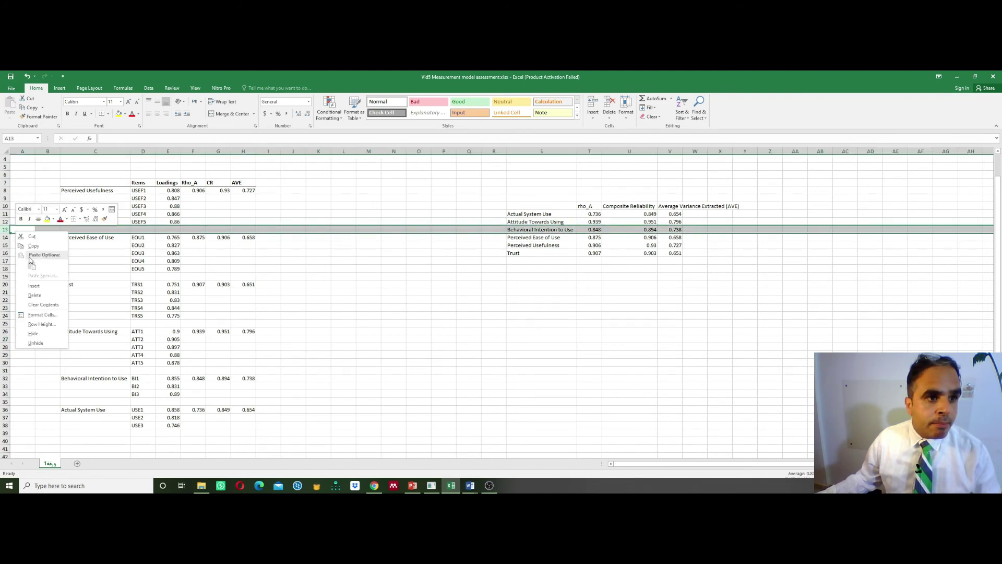
click(46, 298)
click(370, 314)
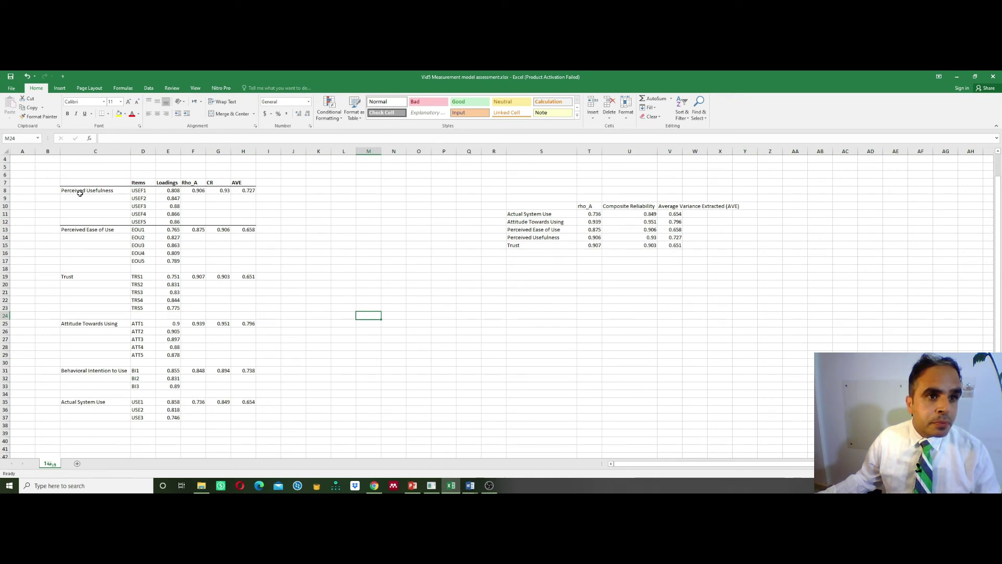
- Add a bottom border to the last Perceived Ease of Use row, C17:H17, and delete the blank row 18 below it
drag(94, 259, 249, 259)
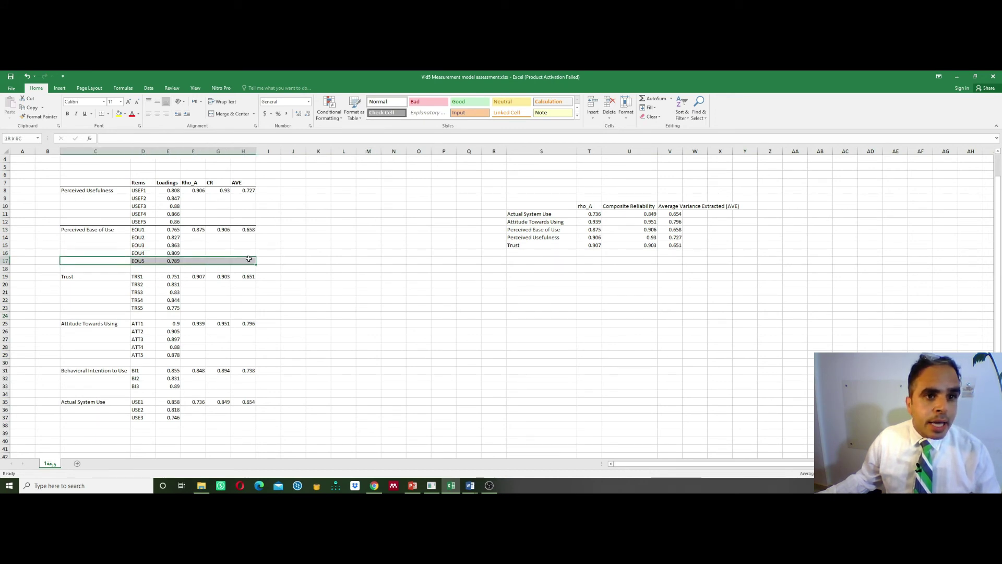
click(108, 114)
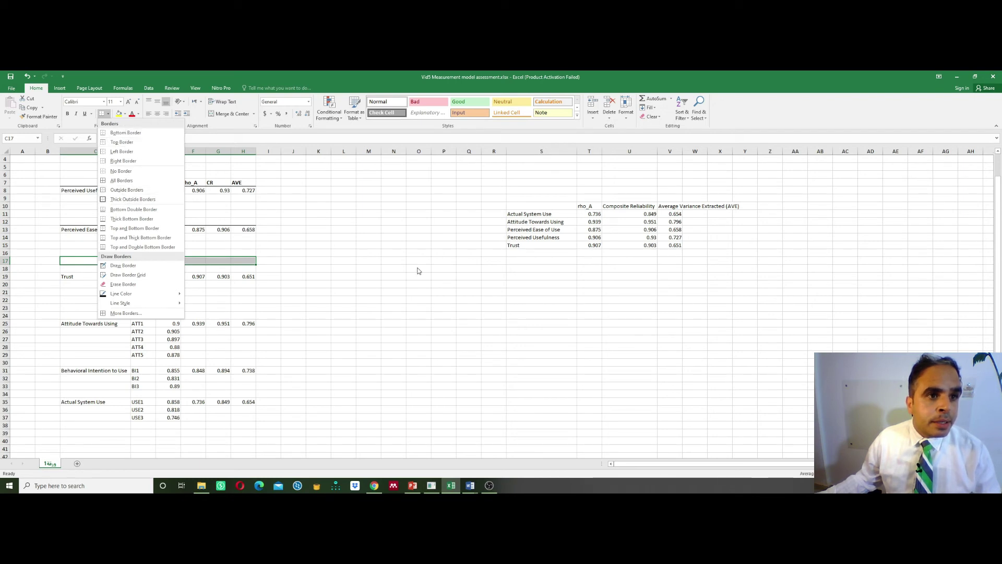
click(400, 254)
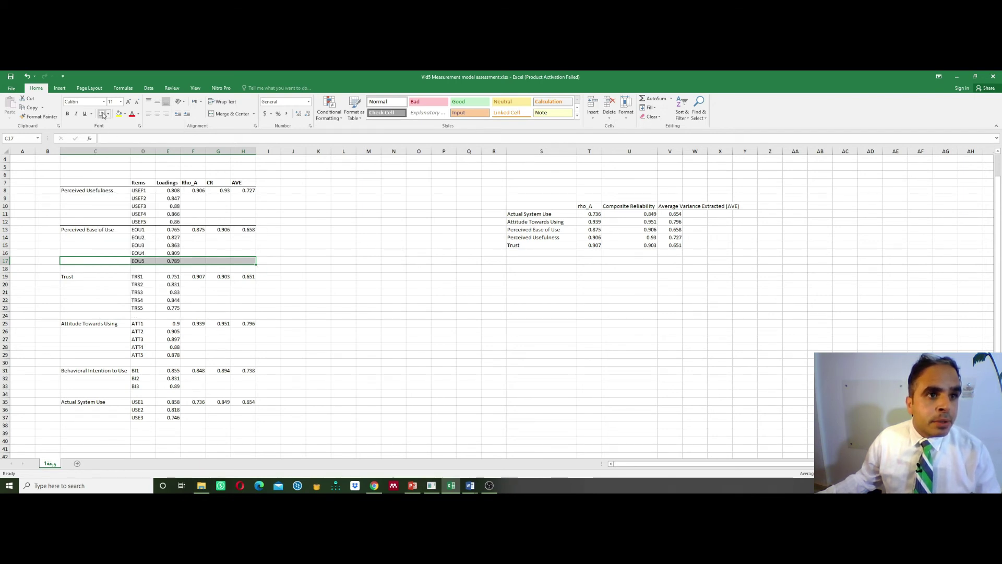
click(209, 369)
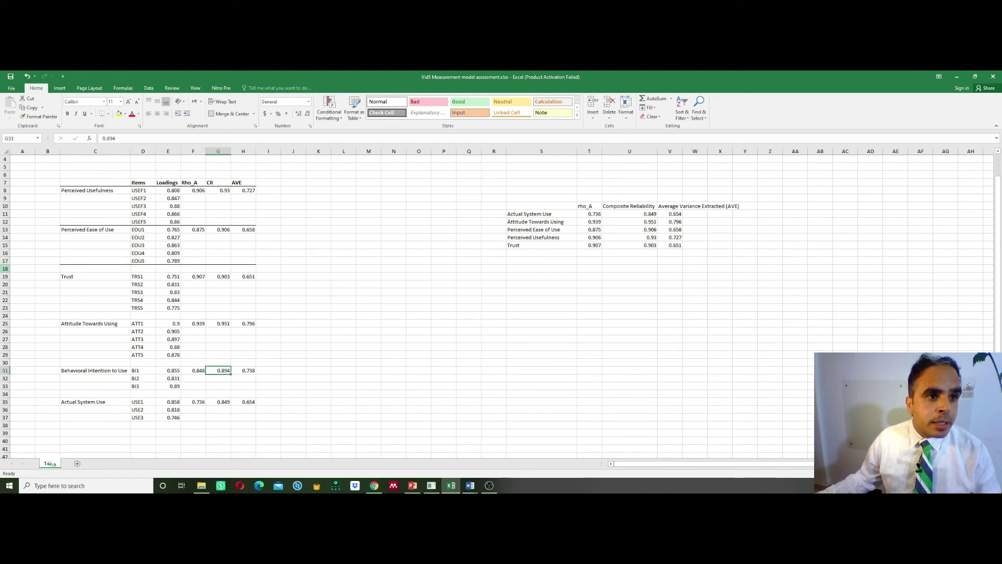
click(5, 268)
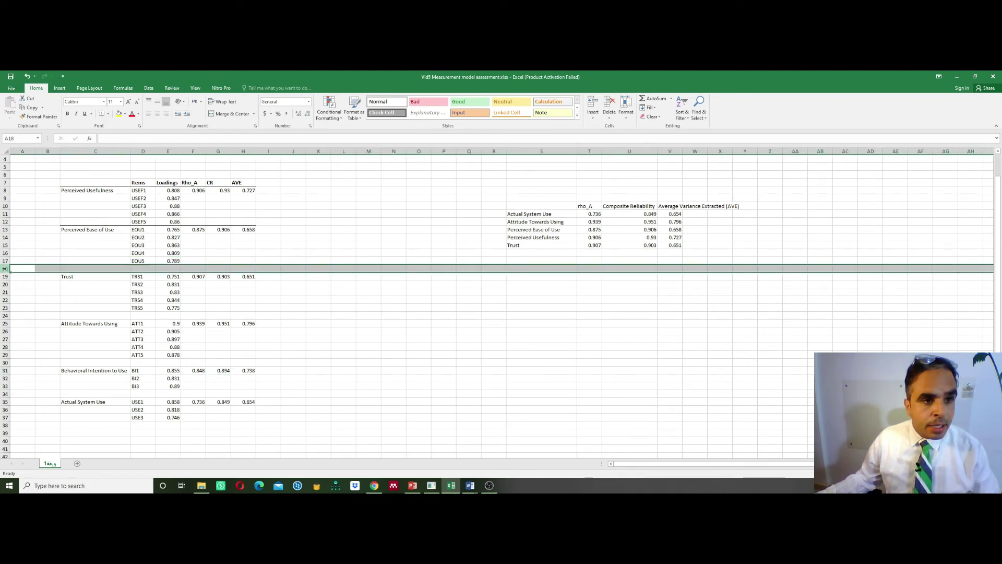
right_click(19, 268)
click(32, 330)
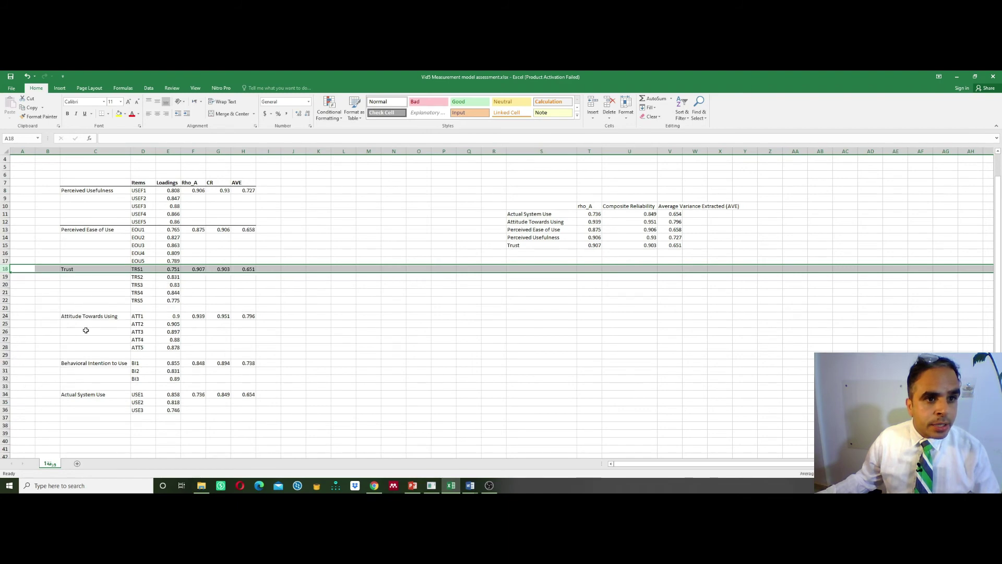
click(368, 286)
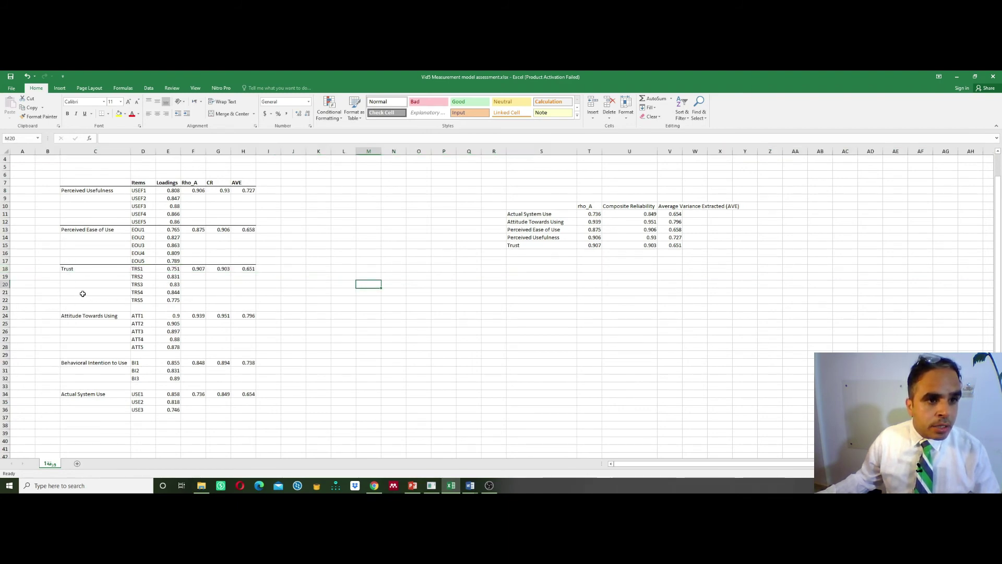
- Add a bottom border to the last Trust row, C22:H22, and delete the blank row 23 below it
drag(80, 300, 246, 300)
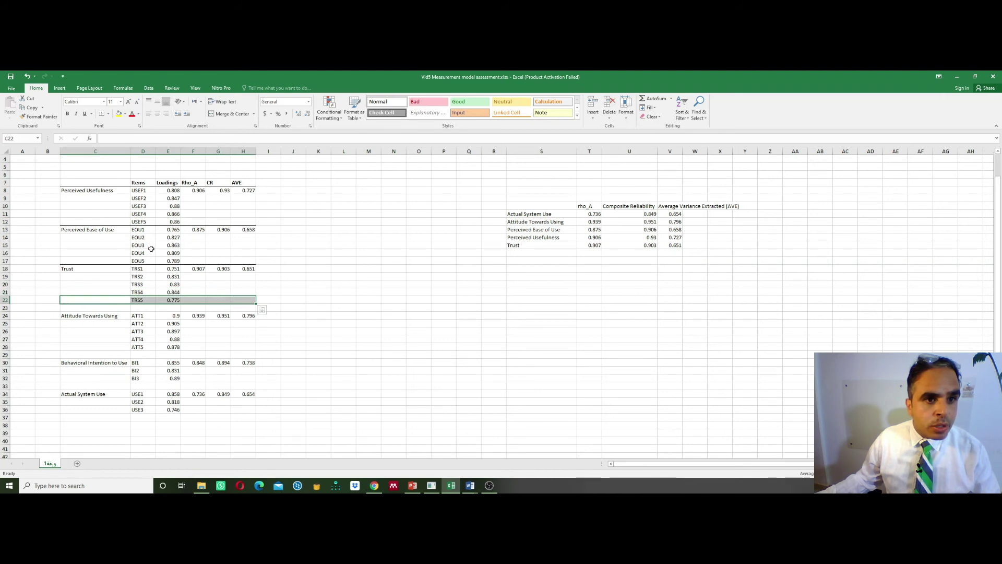
click(102, 114)
click(166, 346)
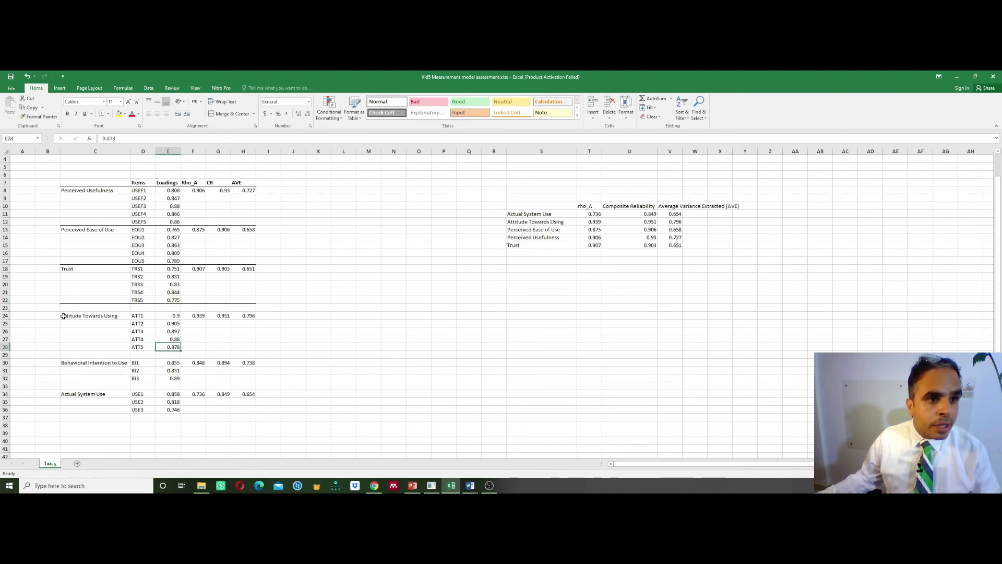
click(6, 307)
right_click(26, 309)
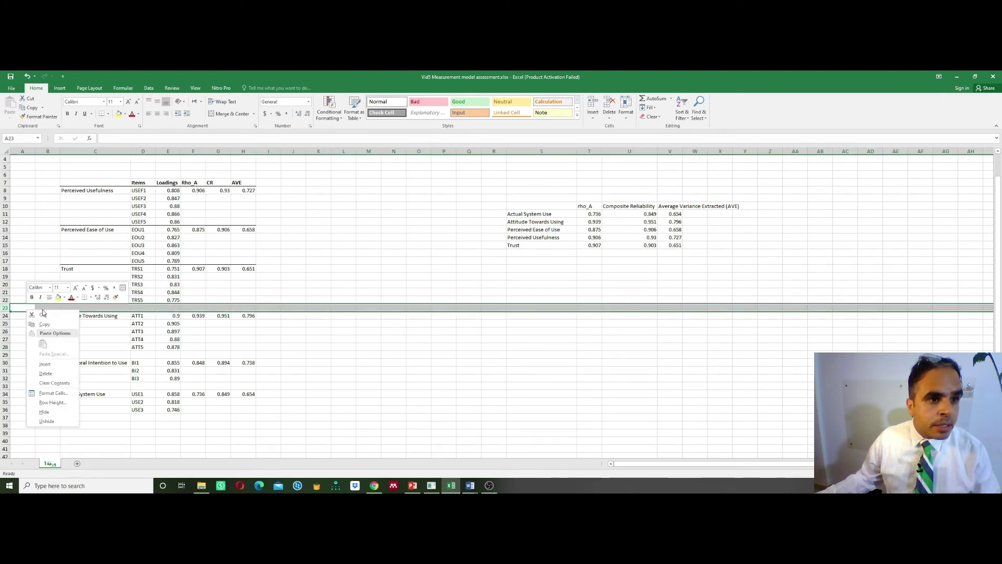
click(46, 374)
click(192, 330)
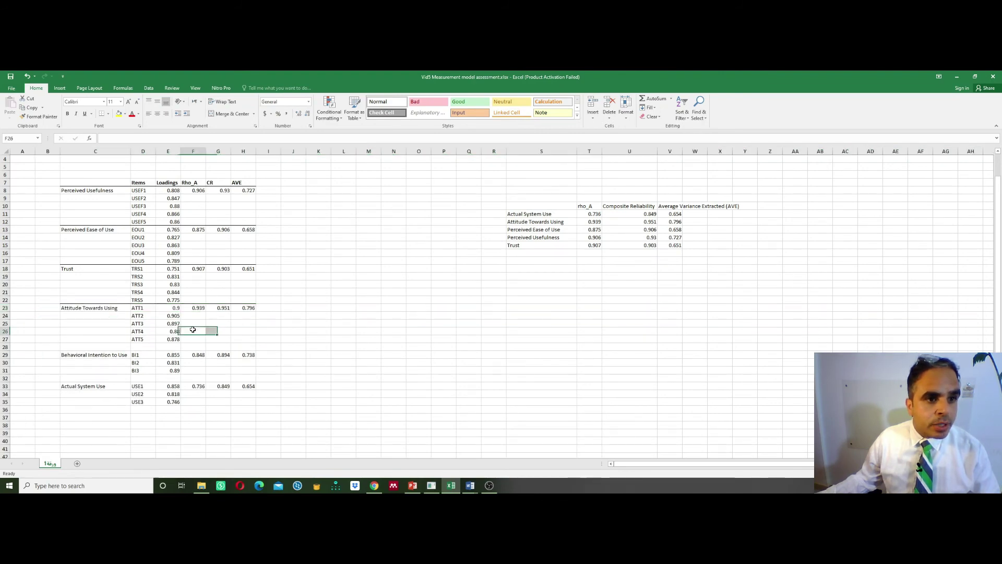
- Add a bottom border to the last Attitude Towards Using row, C27:H27, and delete the blank row 28 below it
drag(80, 339, 250, 338)
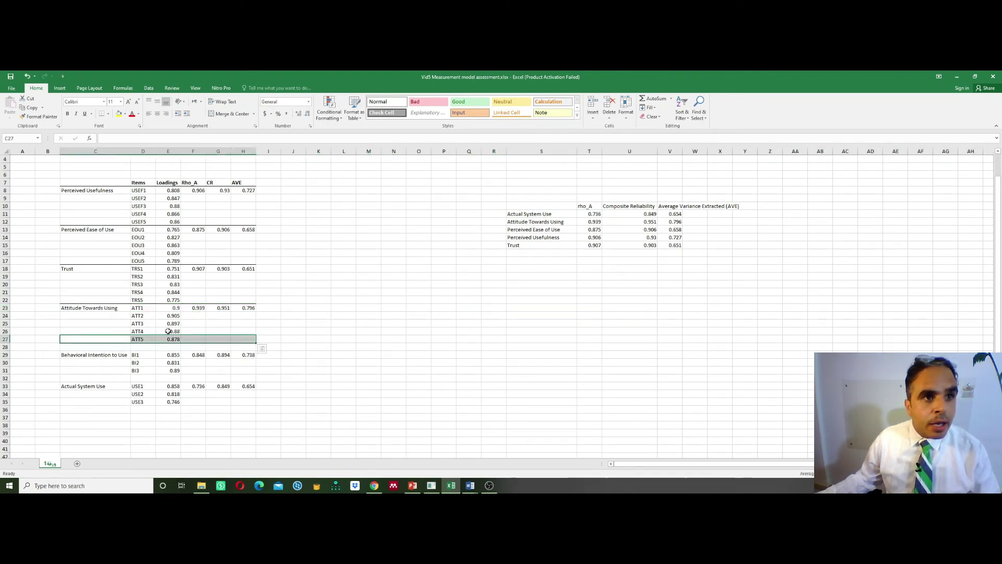
click(63, 351)
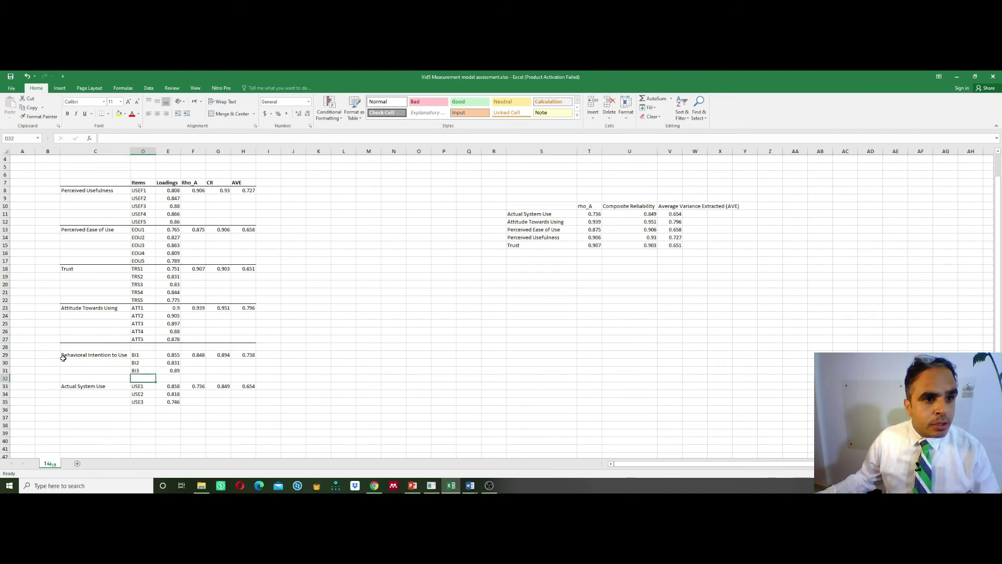
right_click(12, 349)
right_click(24, 347)
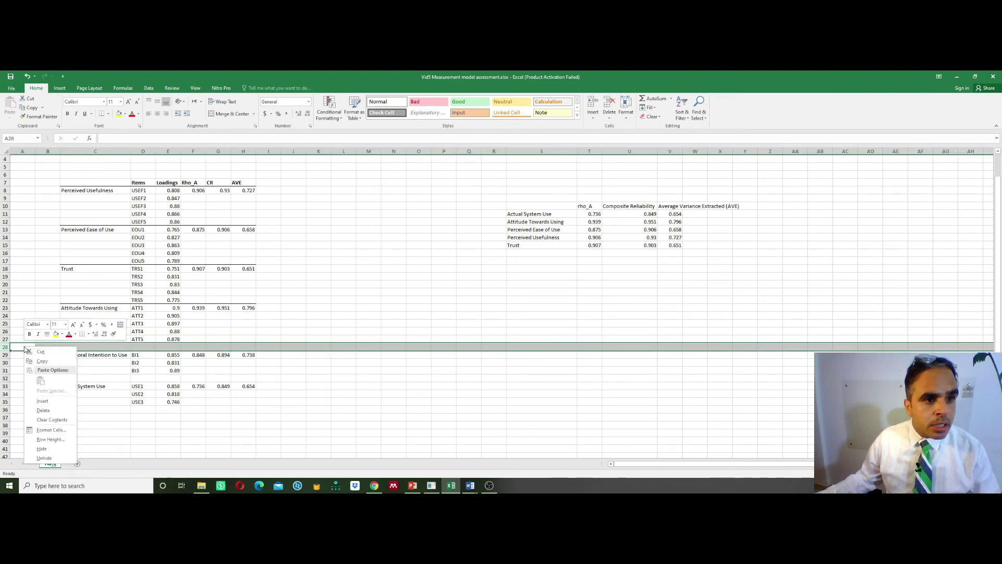
click(43, 410)
click(270, 394)
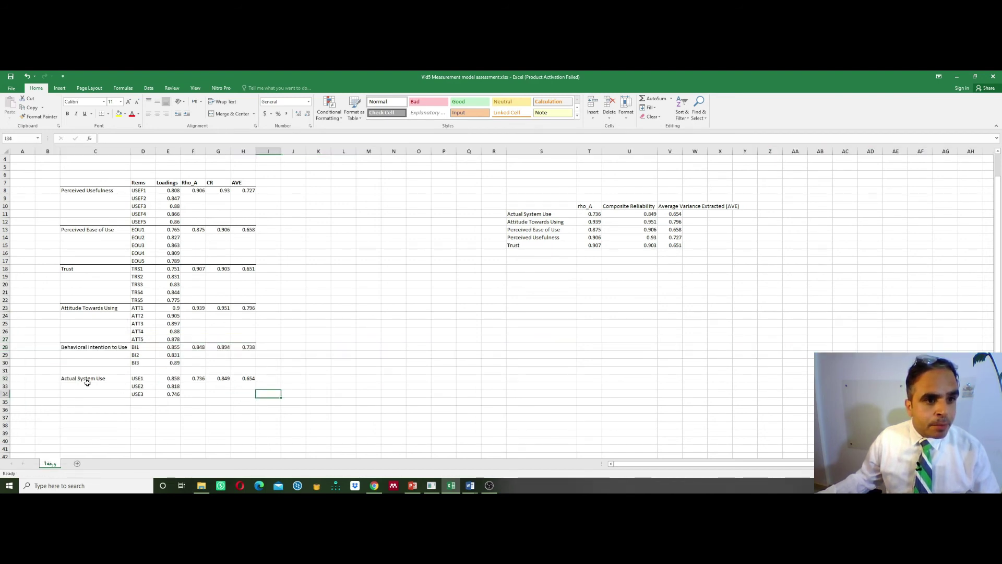
- Add a bottom border to the last Behavioral Intention to Use row, C30:H30, and delete the blank row 31 below it
drag(81, 371, 243, 364)
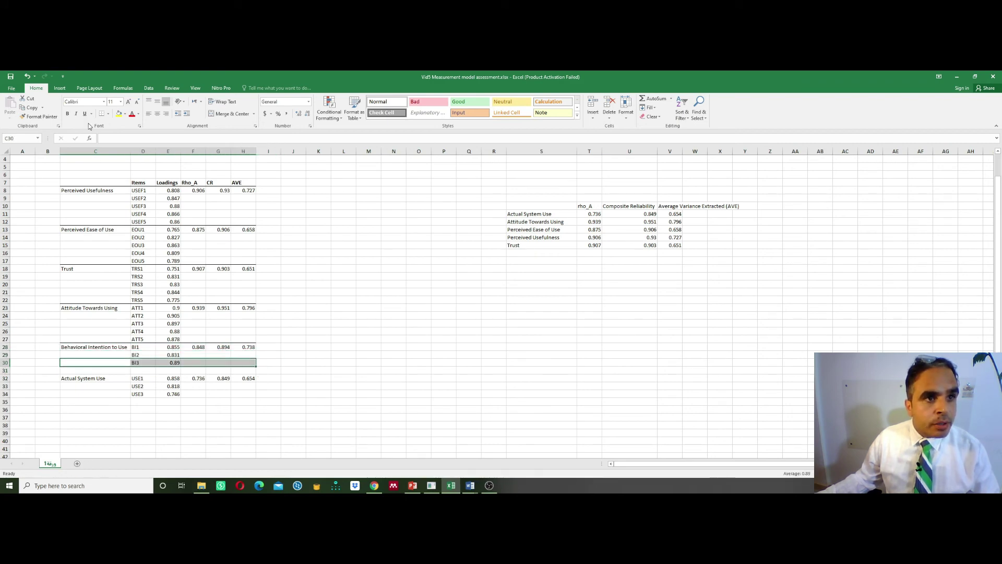
click(102, 114)
click(243, 355)
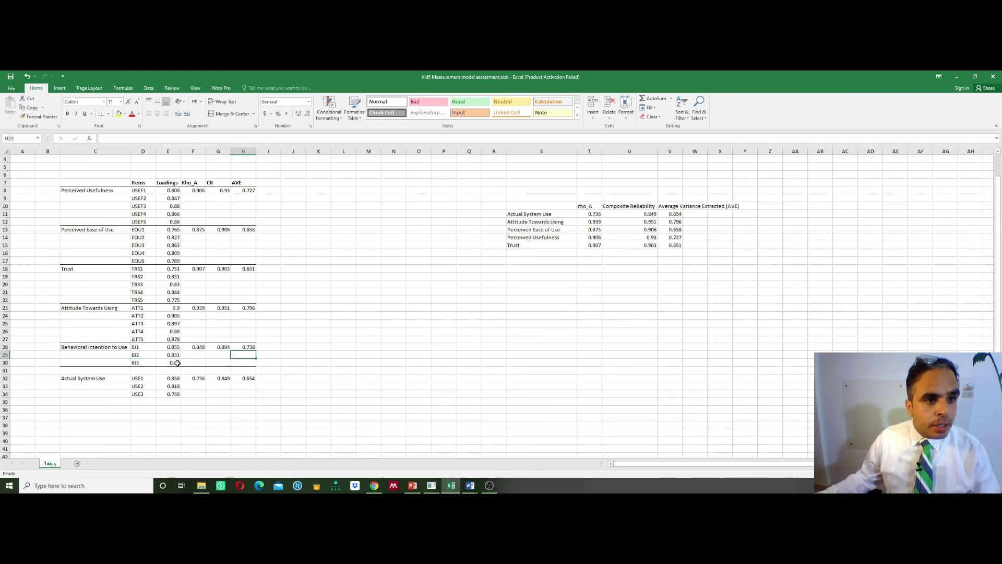
click(7, 369)
right_click(29, 369)
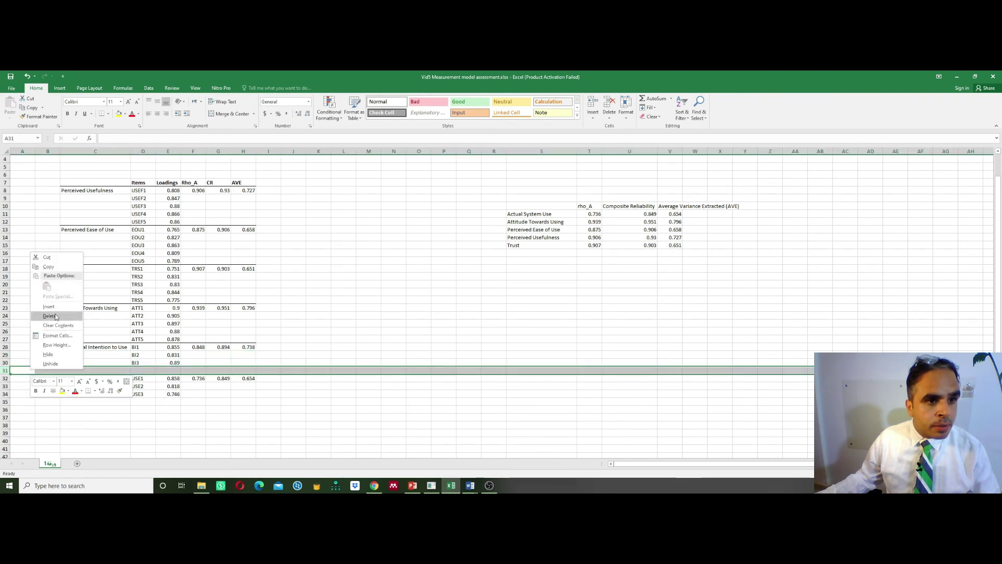
click(49, 316)
click(100, 417)
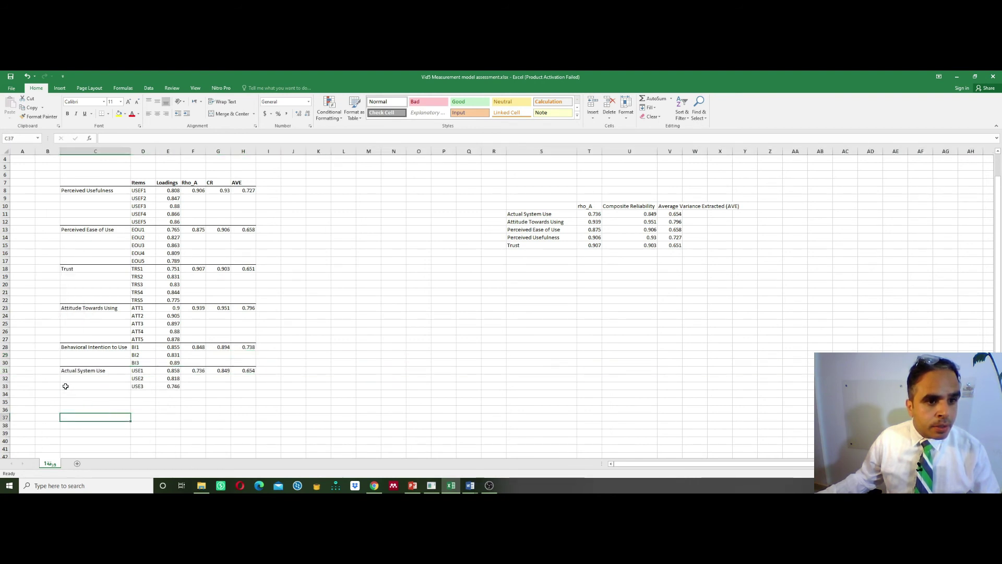
- Add a bottom border to the last Actual System Use row, C33:H33, to close off the table
drag(65, 385, 245, 384)
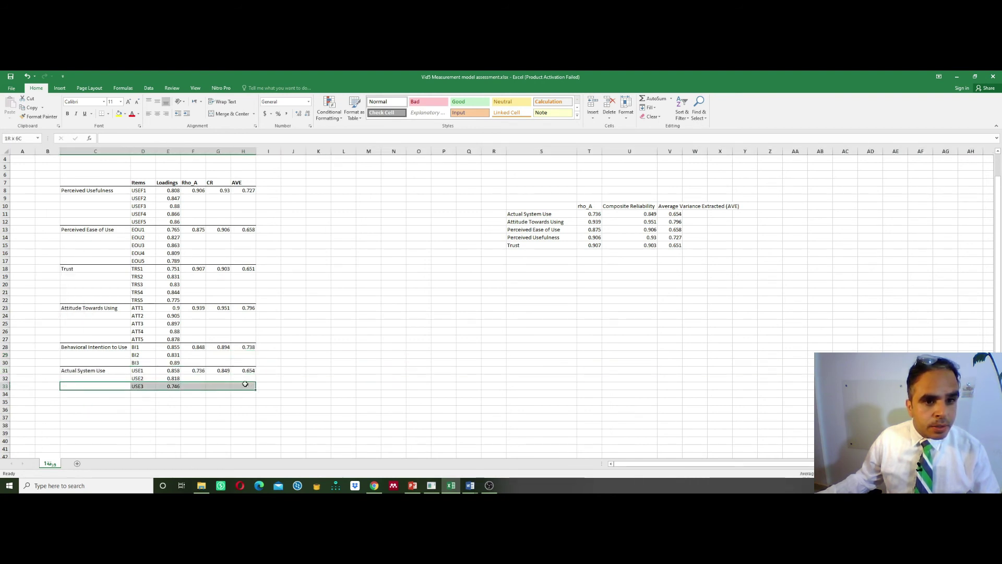
click(102, 114)
click(292, 308)
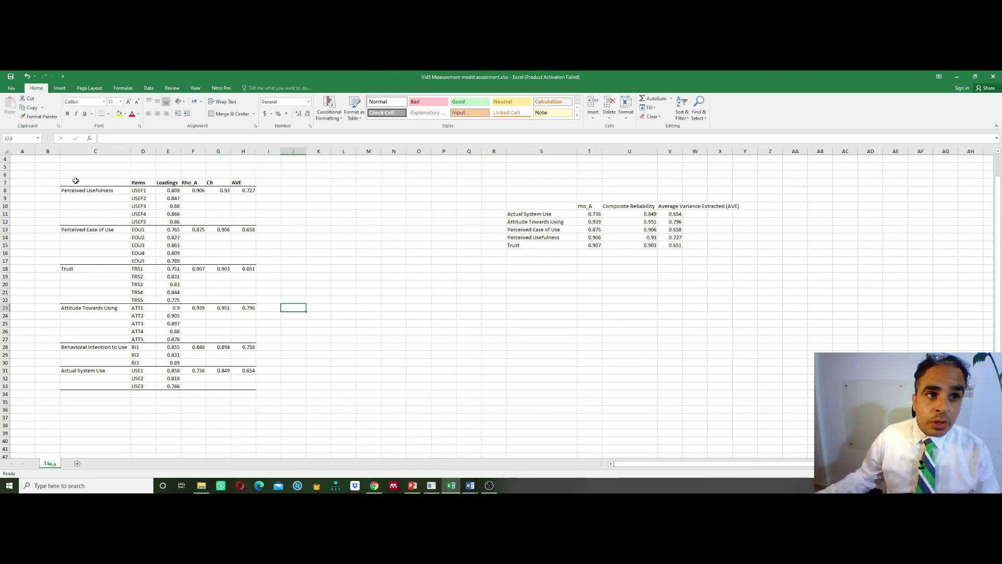
- Bold the six construct names in column C, from Perceived Usefulness in C8 down to Actual System Use in C31
click(81, 183)
click(86, 191)
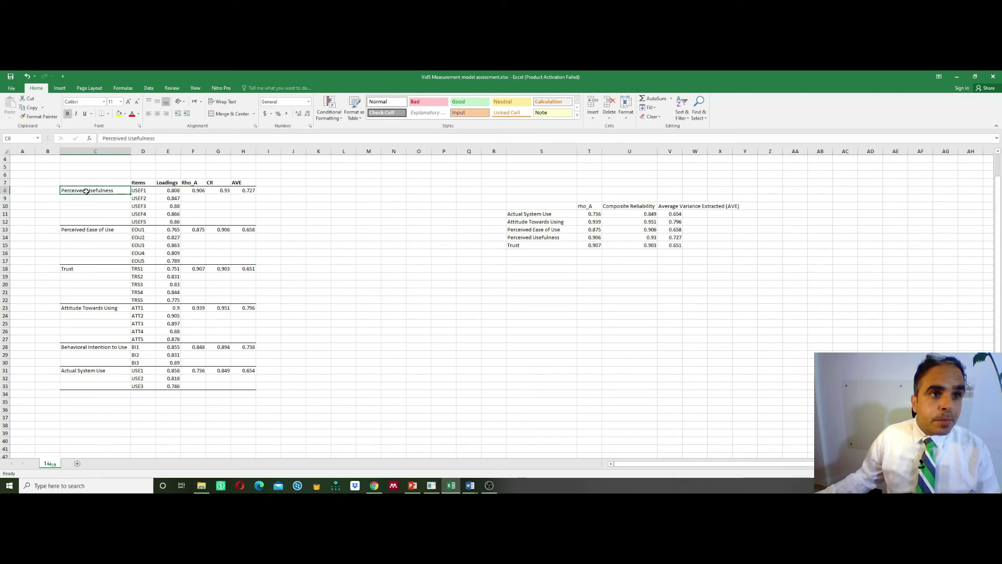
key(ctrl+b)
click(88, 229)
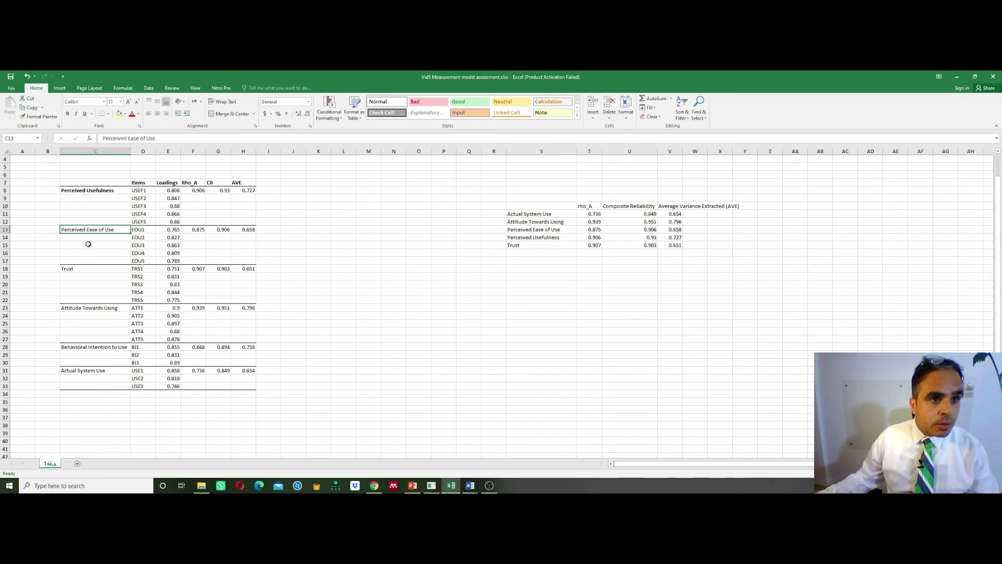
key(ctrl+b)
click(87, 269)
key(ctrl+b)
click(88, 323)
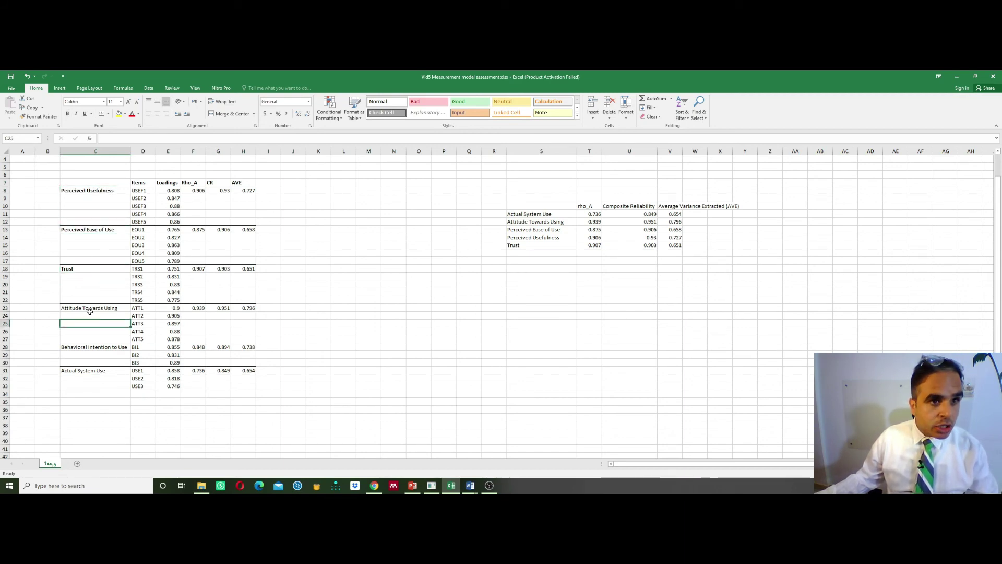
click(90, 309)
key(ctrl+b)
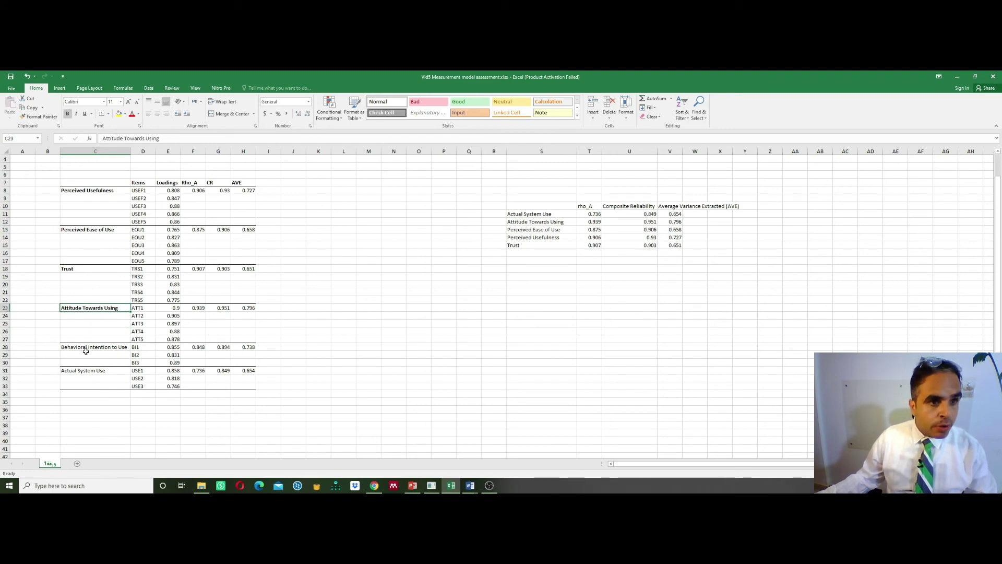
click(90, 347)
key(ctrl+b)
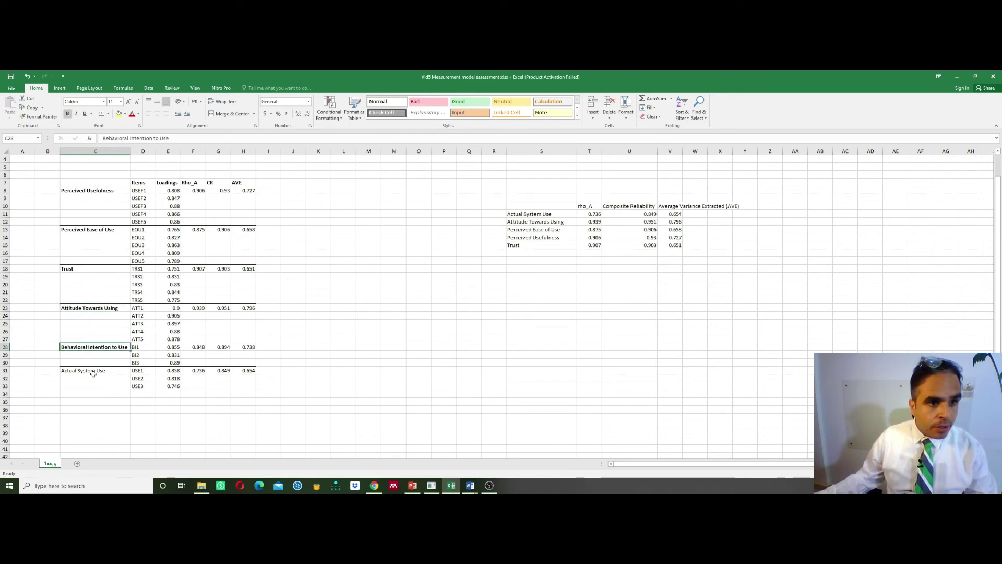
click(92, 371)
key(ctrl+b)
- Copy the whole formatted measurement model table, C7:H33
click(191, 417)
drag(69, 182, 249, 384)
key(ctrl+c)
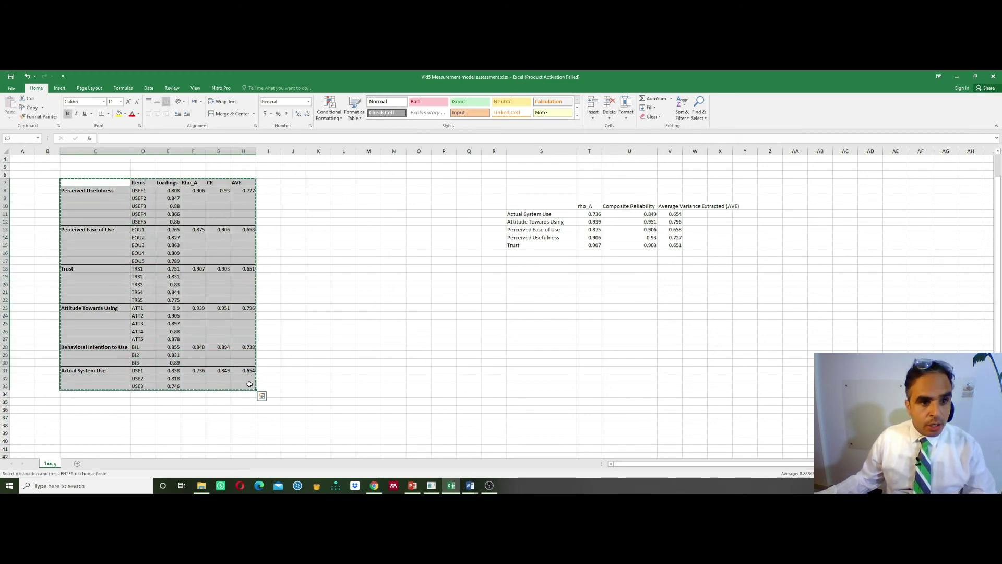
- Switch to the Word document The measurment model.docx, maximize its window and add two blank lines at the start of the page
click(469, 486)
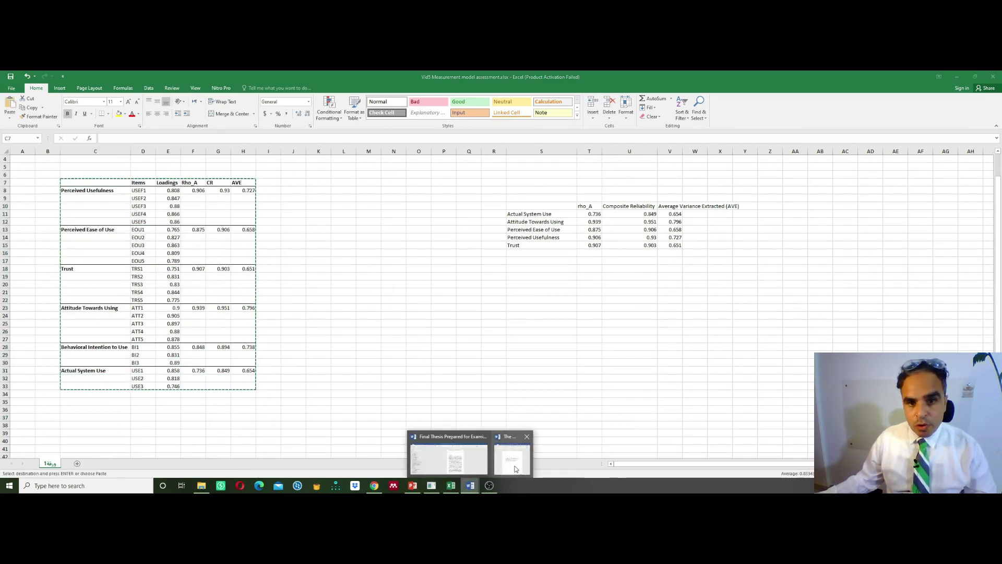
click(511, 465)
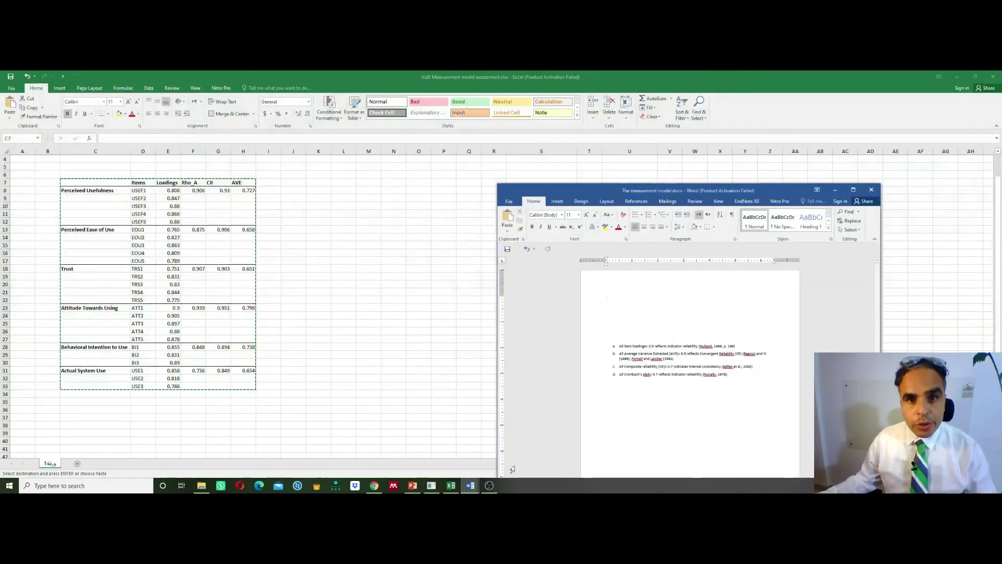
click(853, 189)
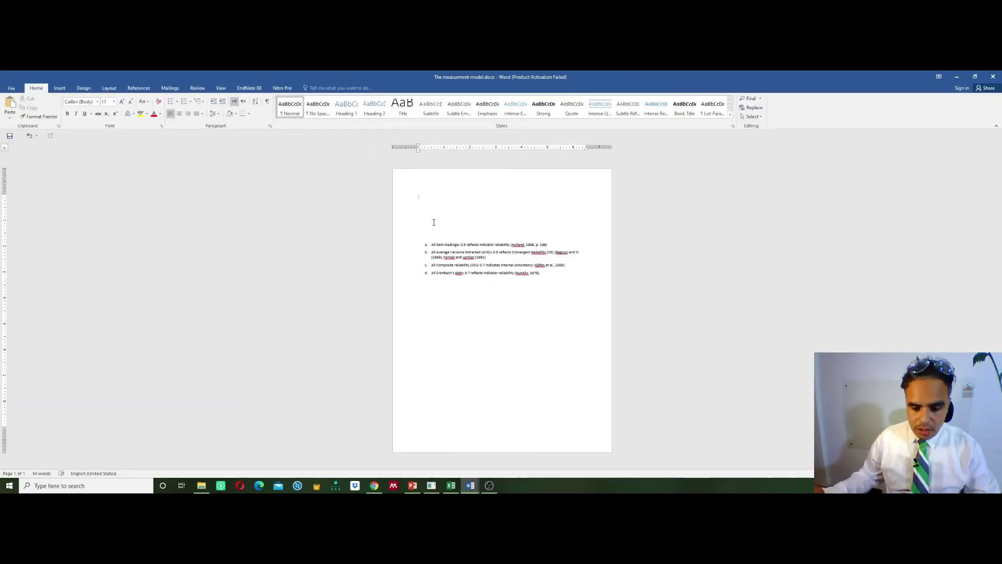
key(Return)
key(Return)
text(Table 1)
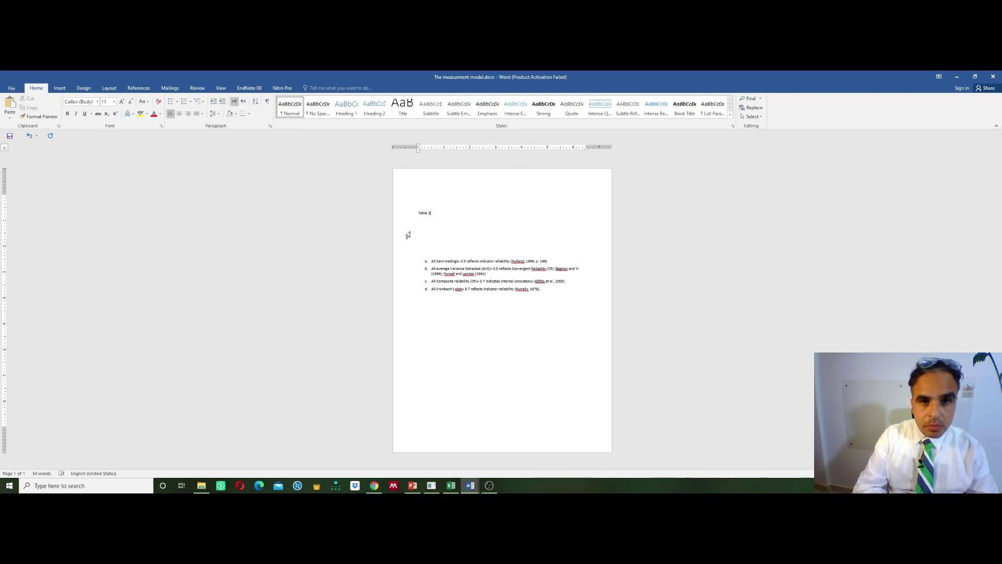
key(BackSpace)
key(BackSpace)
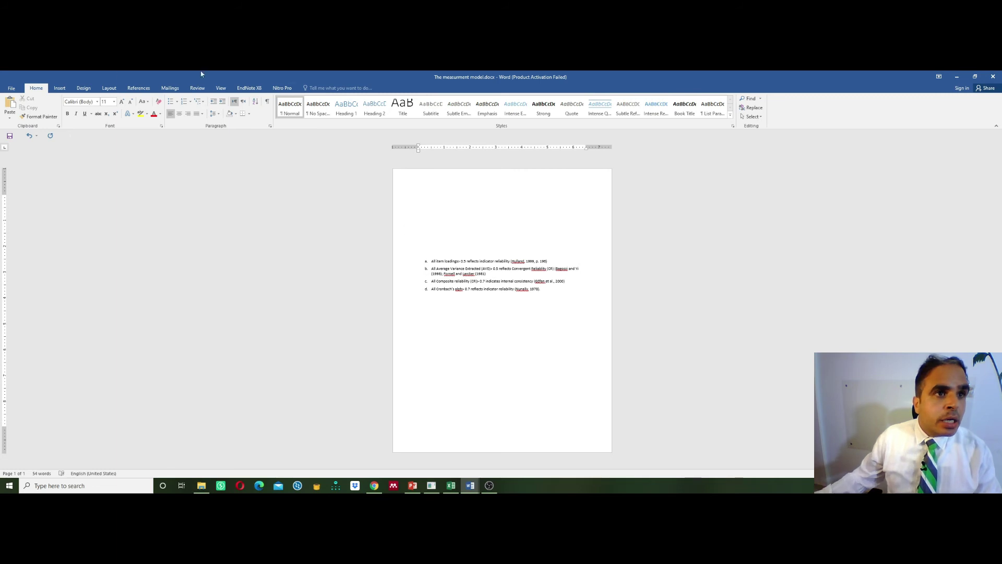
- Insert a Table-label caption reading "Table 1.1 Measurement Model Assessment" at the top of the page
click(139, 88)
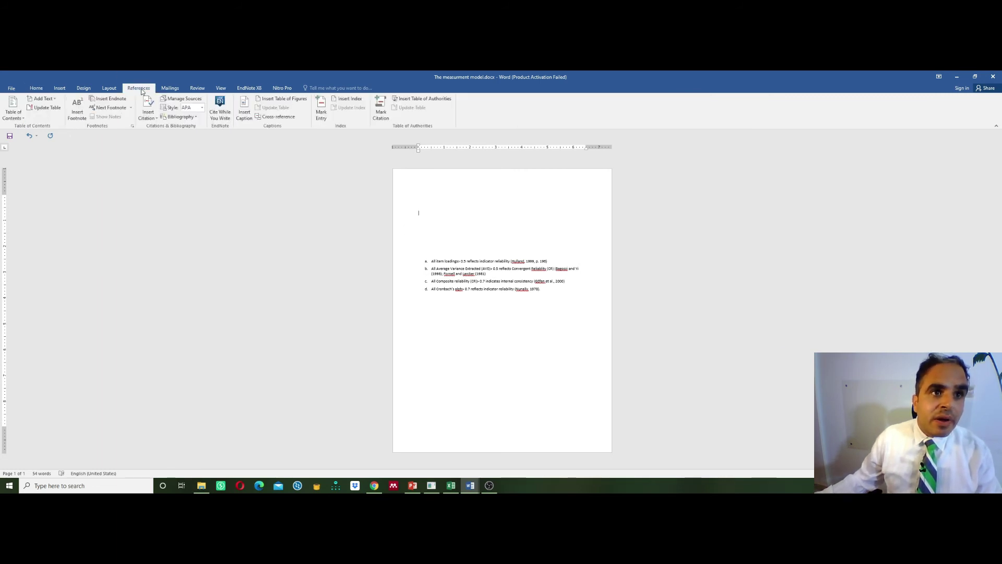
click(243, 111)
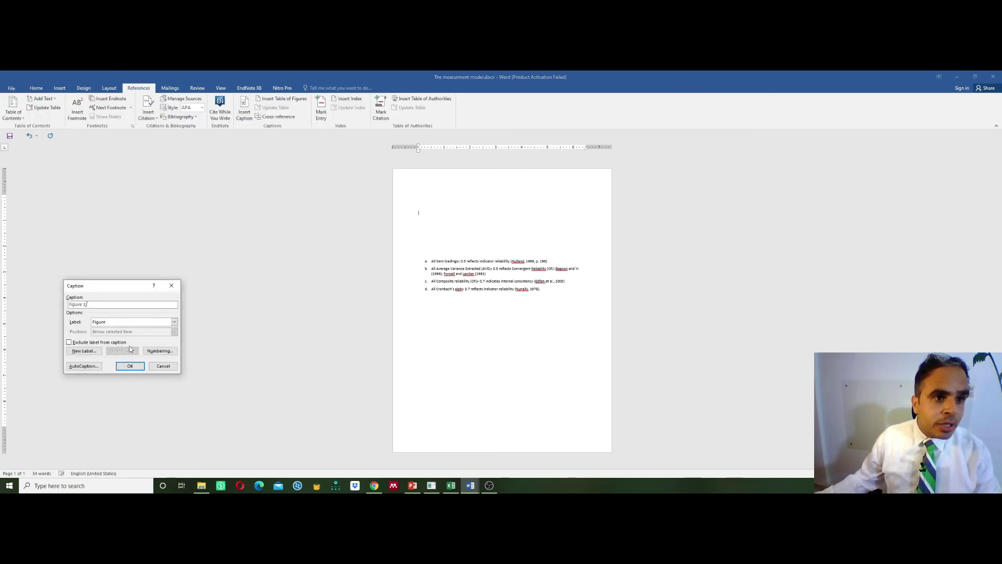
click(174, 322)
click(108, 345)
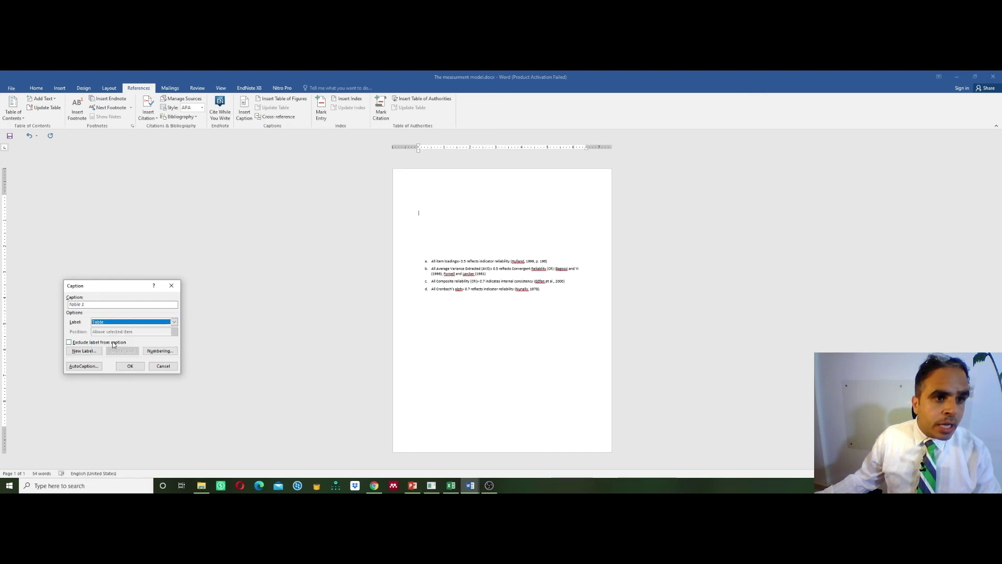
text(.1)
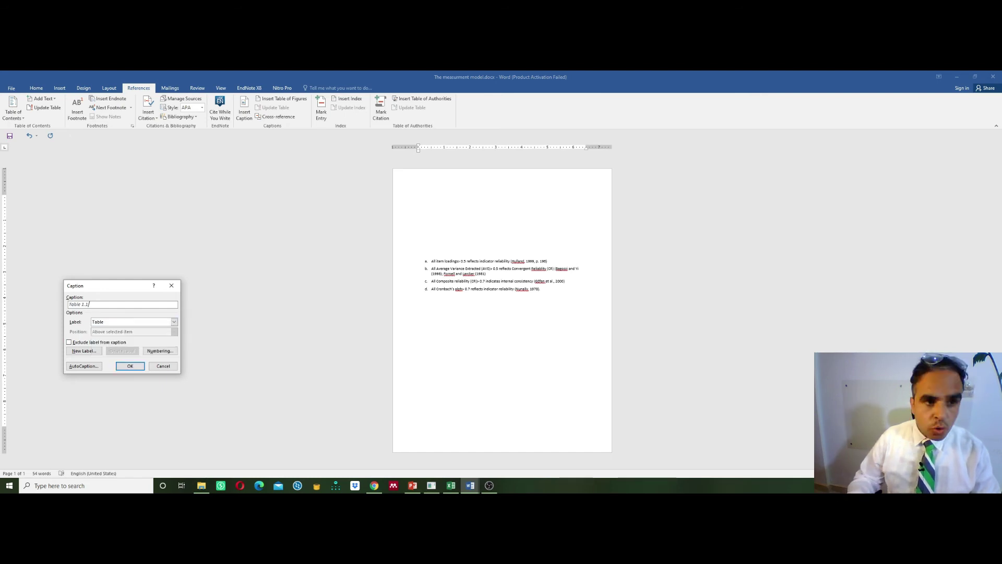
text( Me)
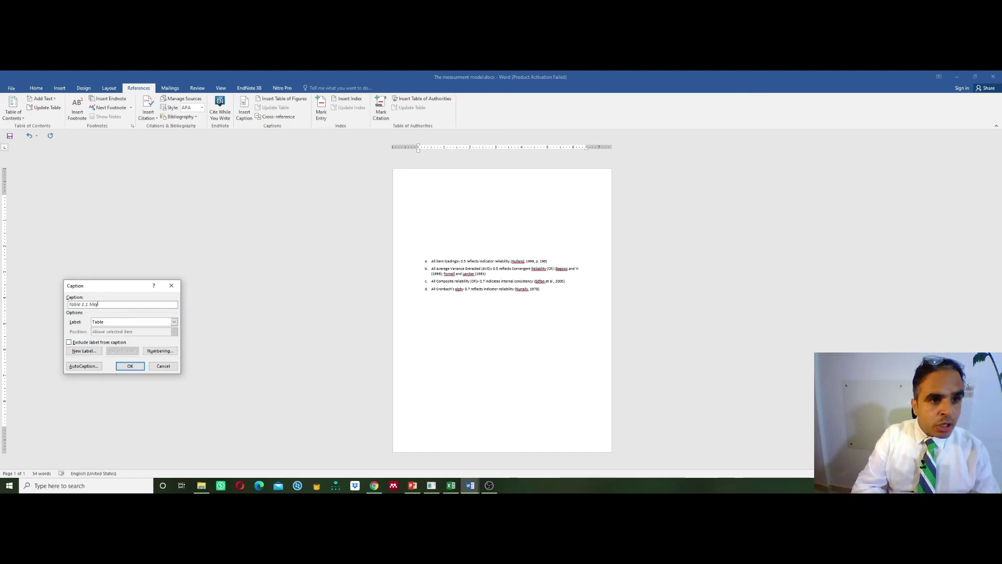
text(asurement Model Assessment)
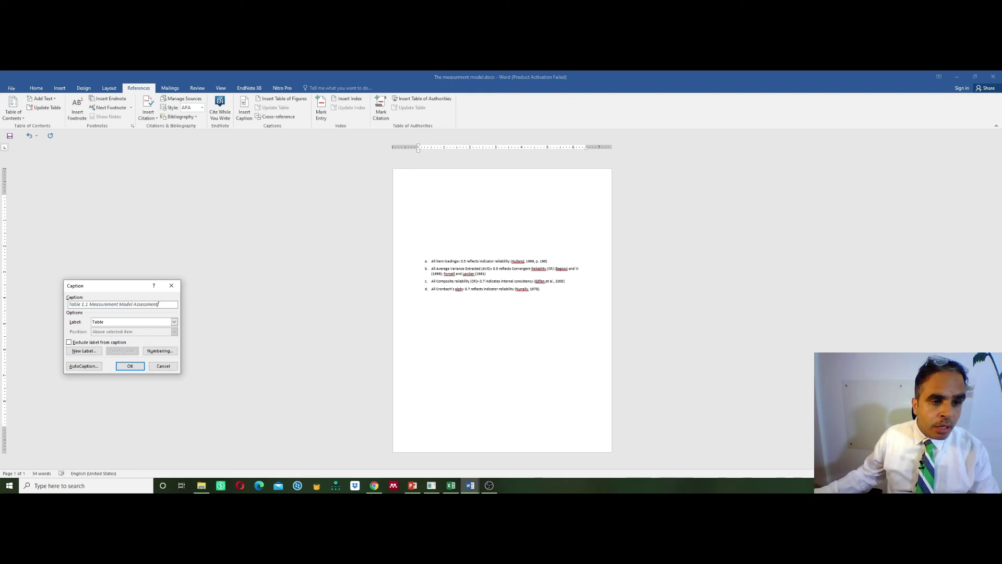
click(127, 367)
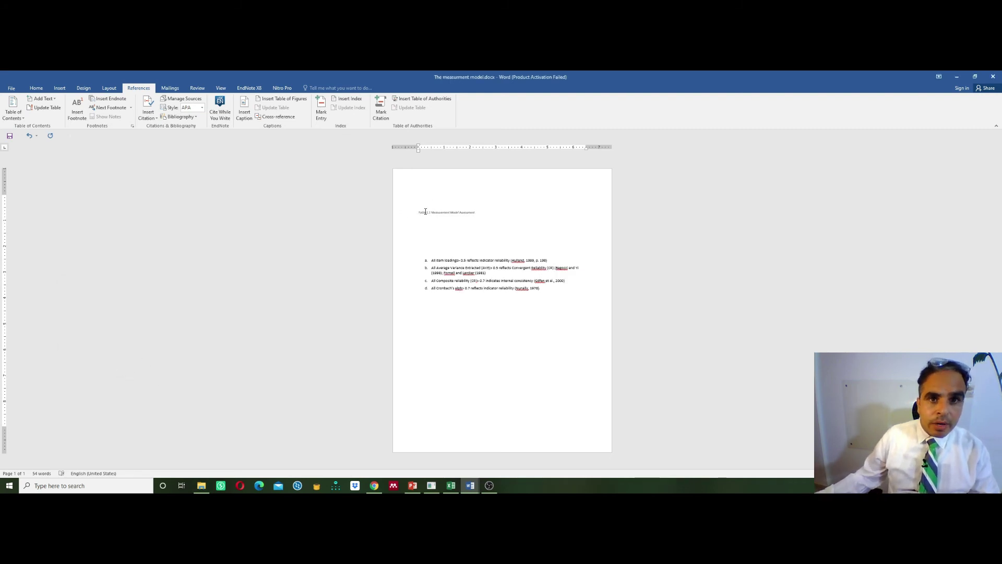
- Paste the copied measurement model table below the caption and remove the extra blank line before the lettered notes
click(444, 228)
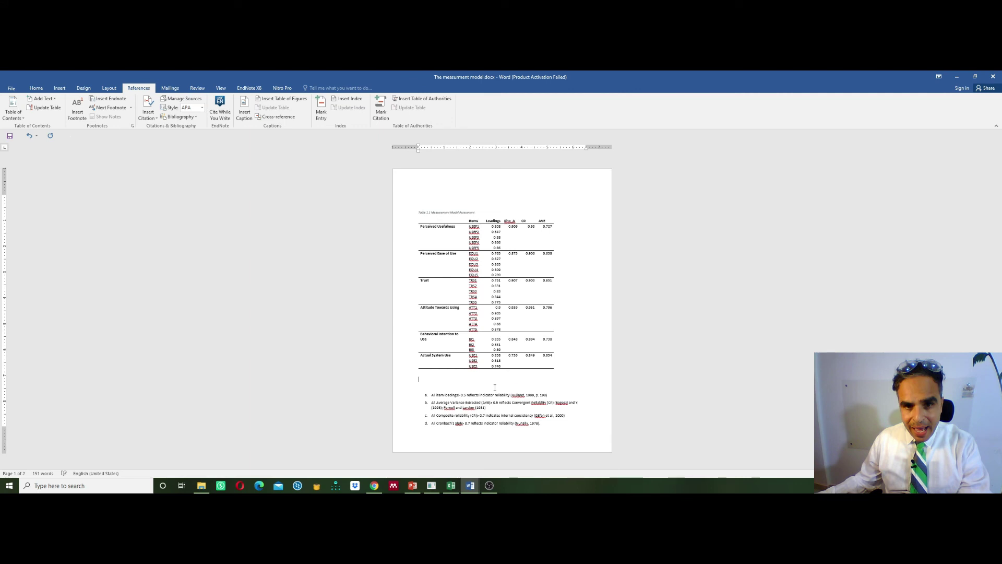
key(Delete)
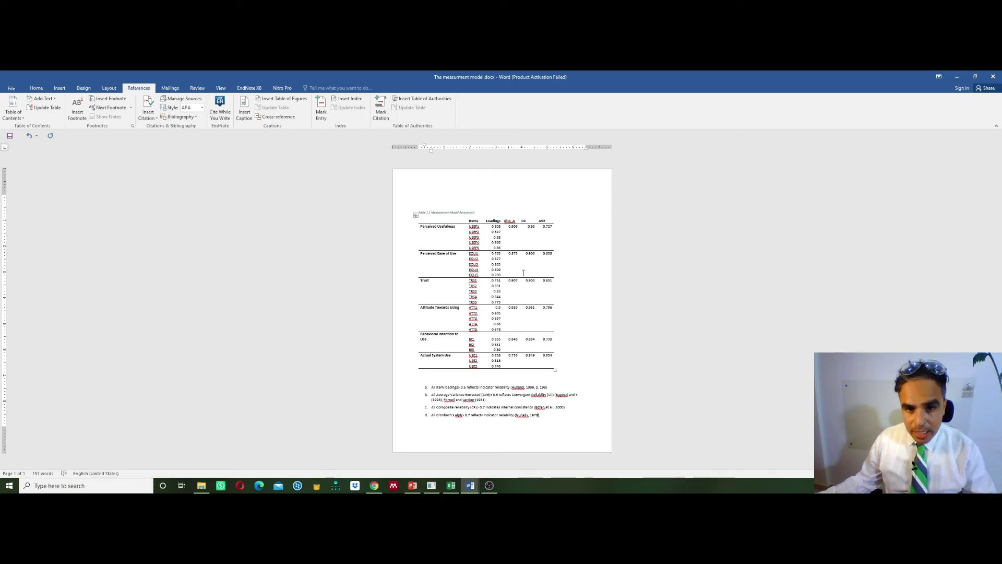
- Add a superscript c after the CR column heading to reference the composite reliability note
click(526, 220)
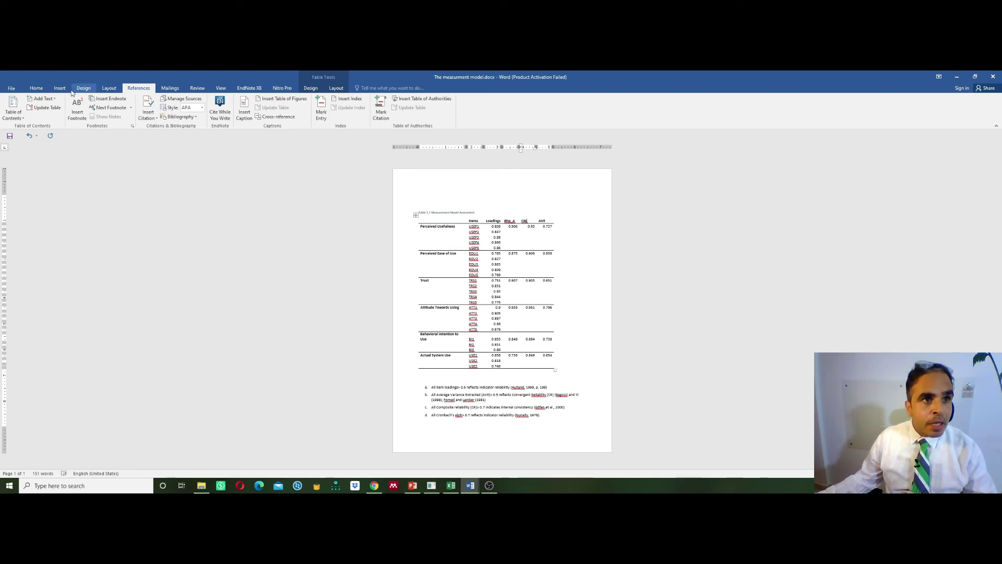
click(30, 88)
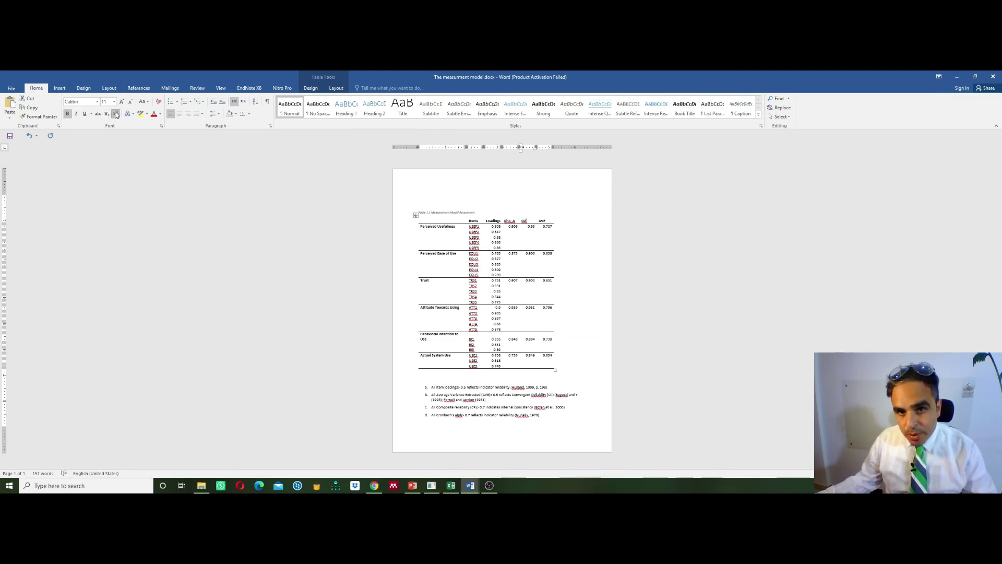
click(583, 265)
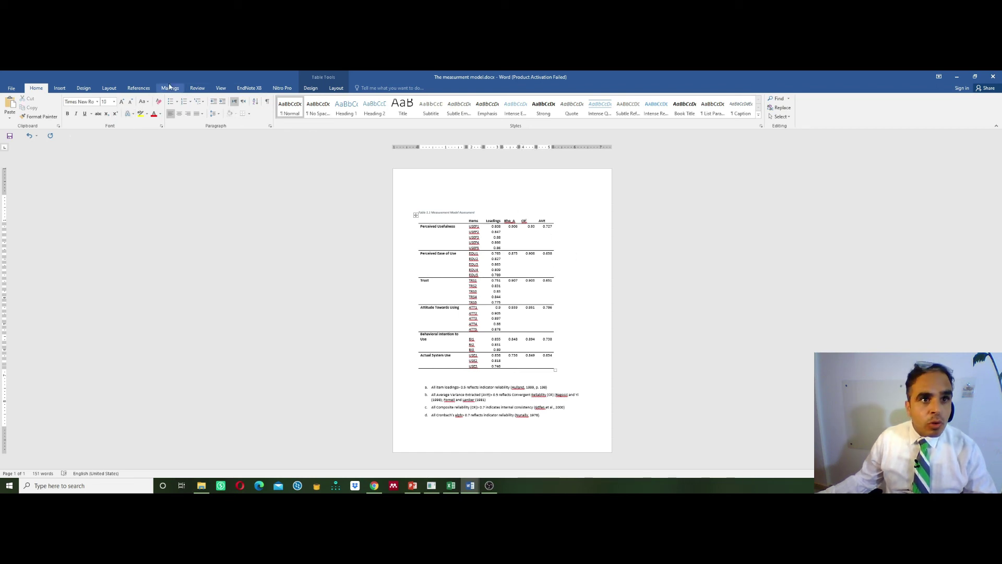
- Examine the pasted table and the four lettered criteria notes below it at 100% zoom
click(221, 87)
click(155, 111)
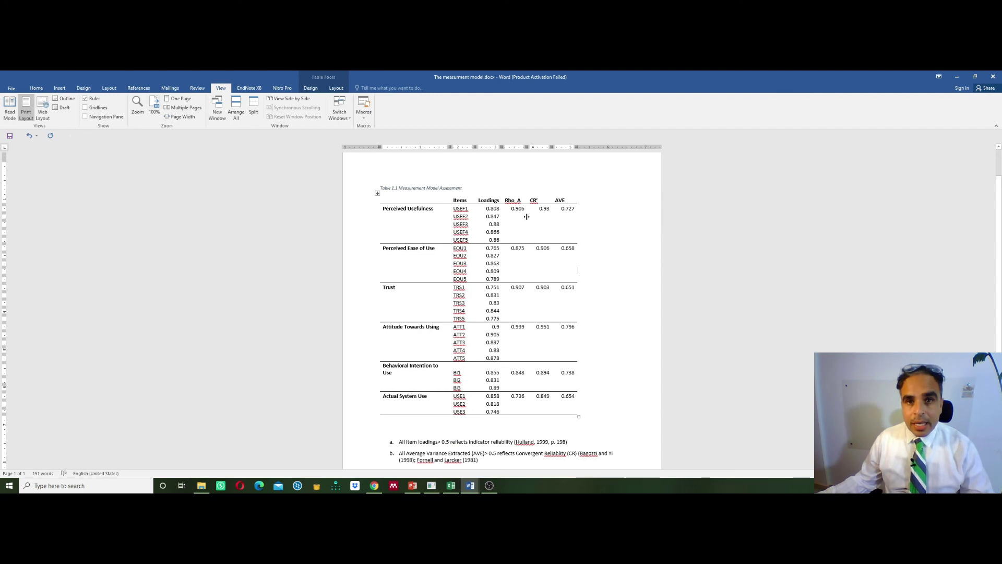
scroll(418, 421, down, 1)
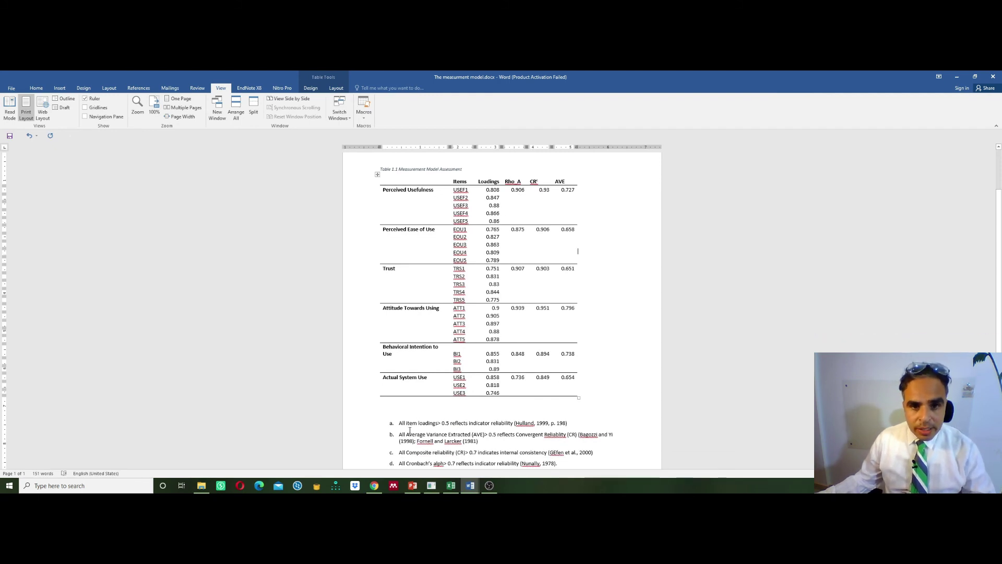
scroll(417, 420, down, 1)
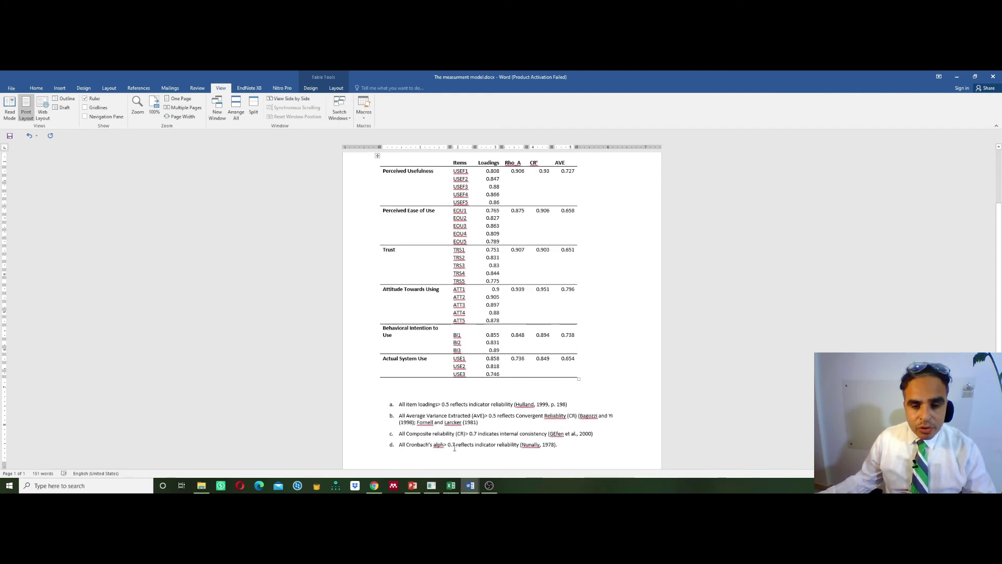
click(551, 399)
scroll(551, 398, up, 3)
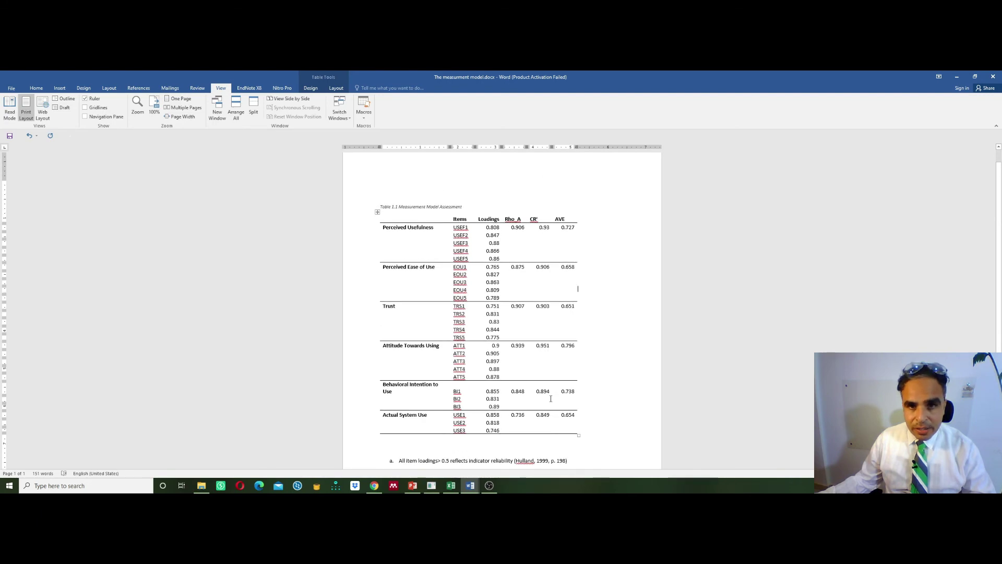
scroll(550, 398, down, 2)
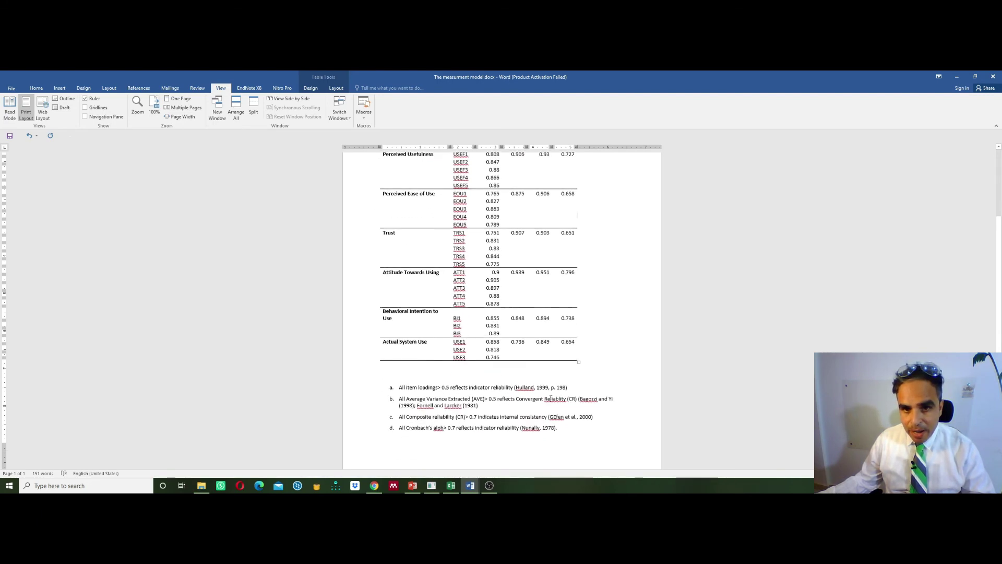
scroll(549, 399, up, 2)
scroll(548, 398, down, 3)
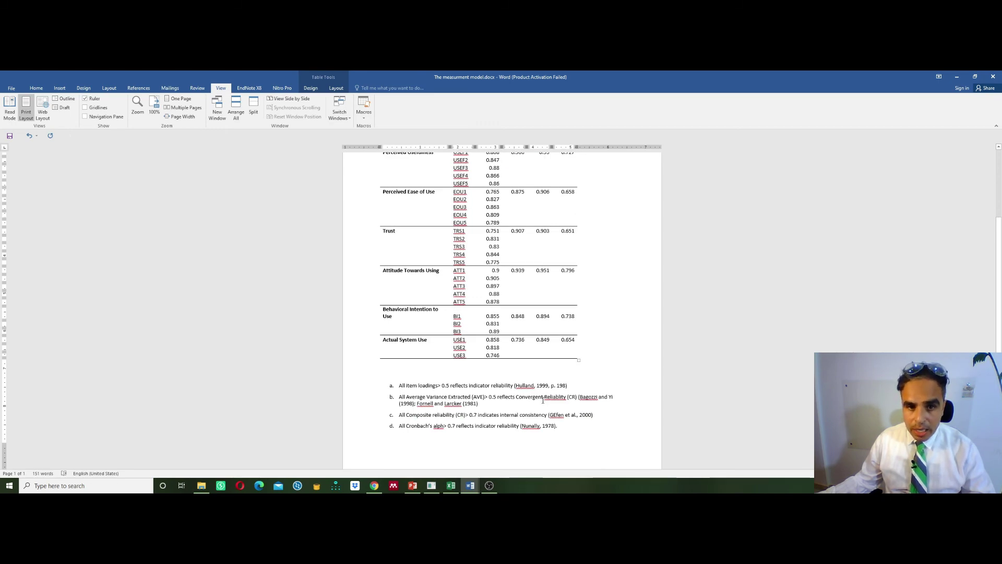
- Switch to the Excel workbook to clear the pending copy of the table, and return to the Word document
key(alt+Tab)
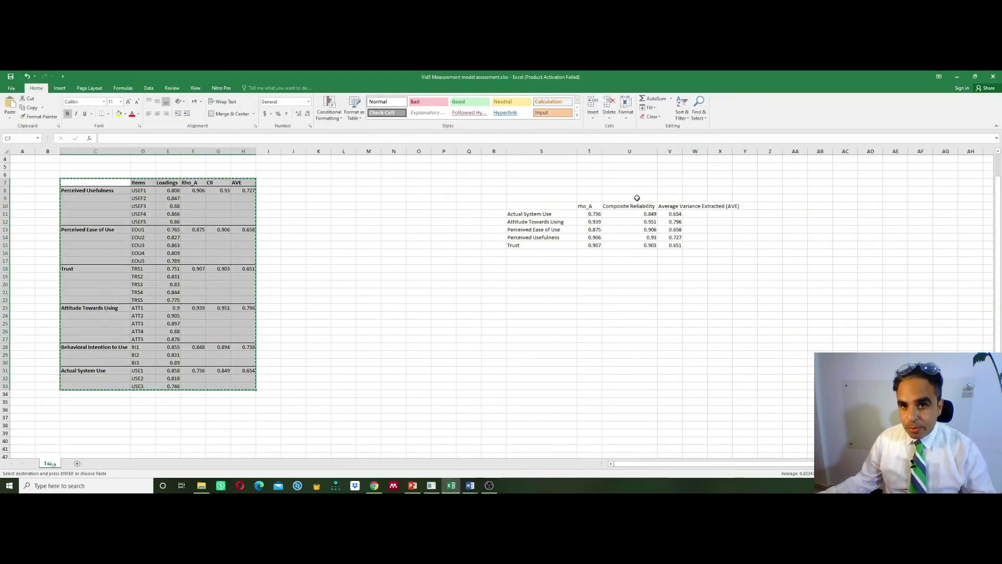
key(Escape)
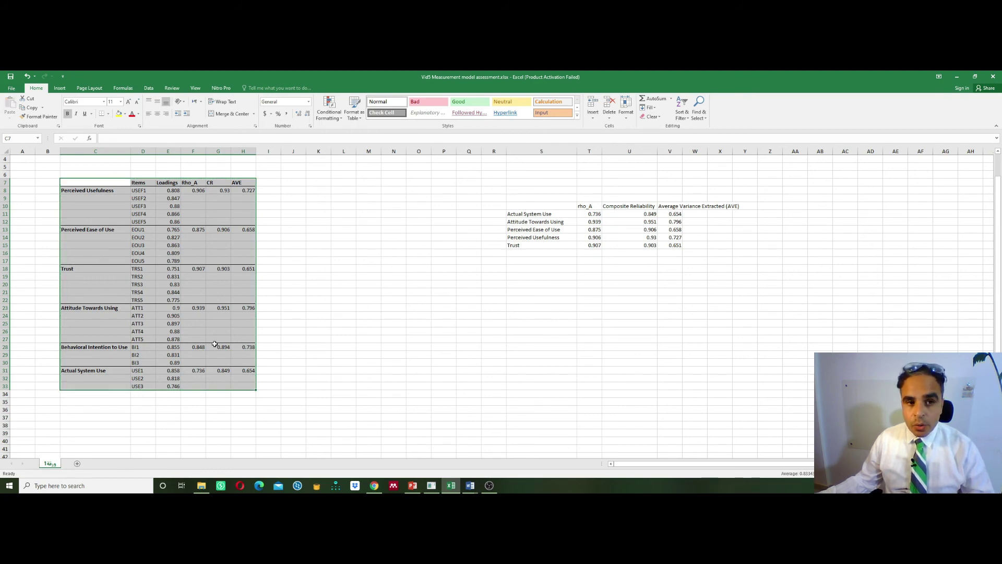
click(667, 327)
click(549, 256)
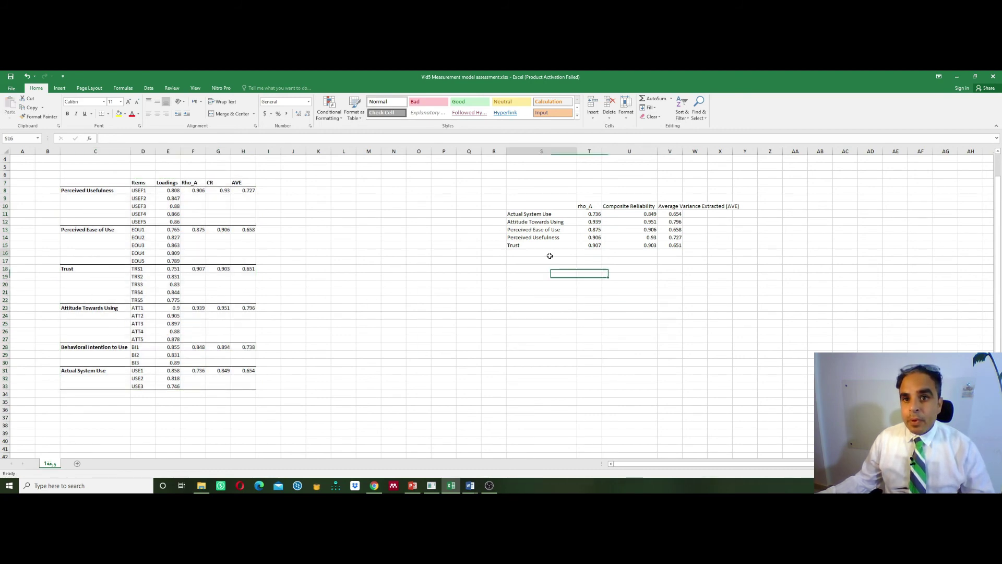
key(alt+Tab)
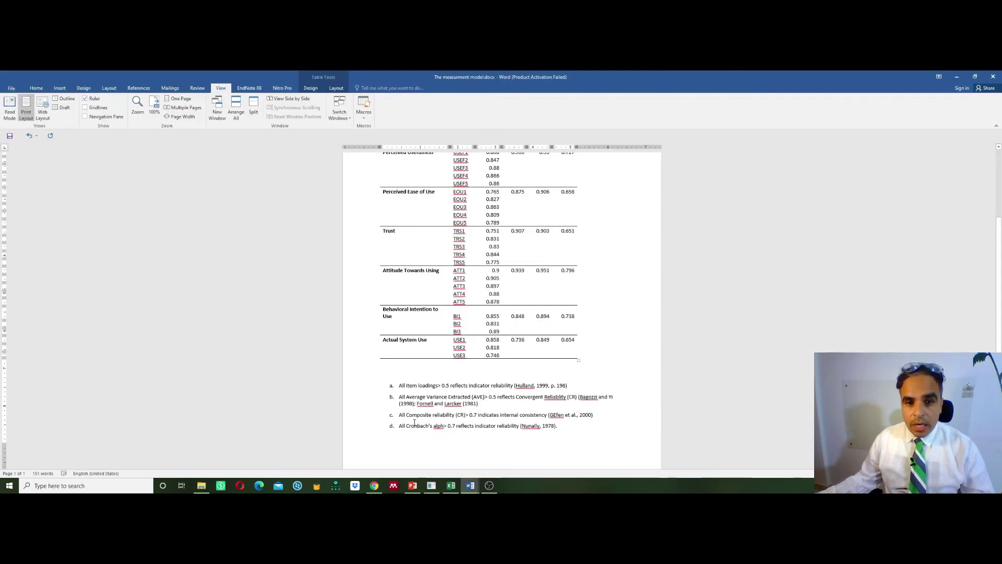
click(360, 429)
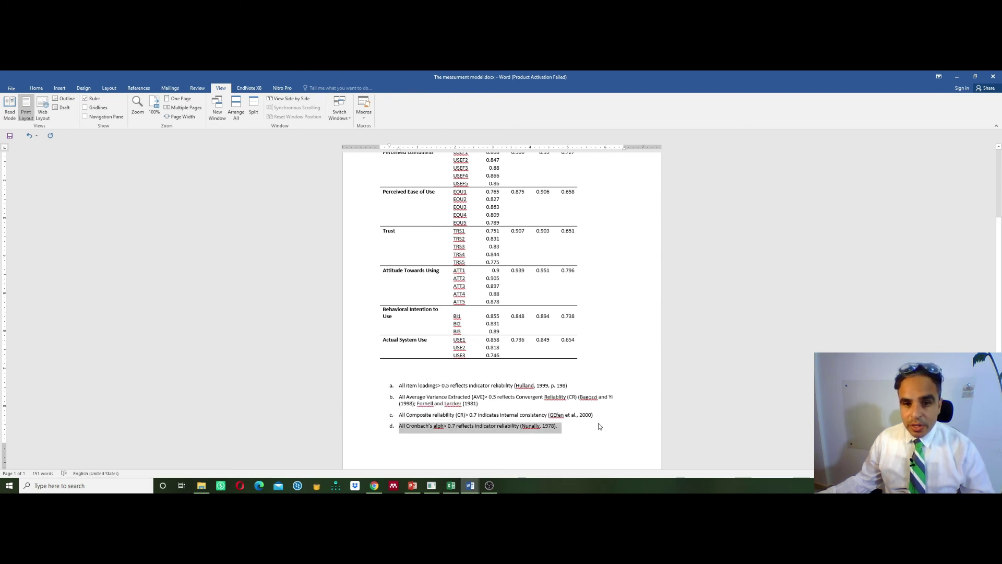
click(600, 425)
click(367, 429)
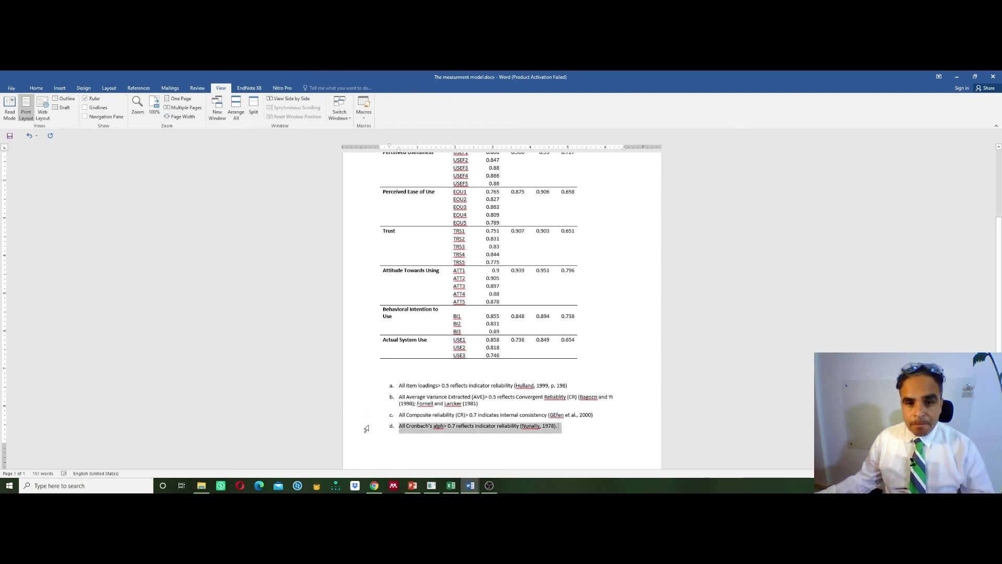
click(652, 432)
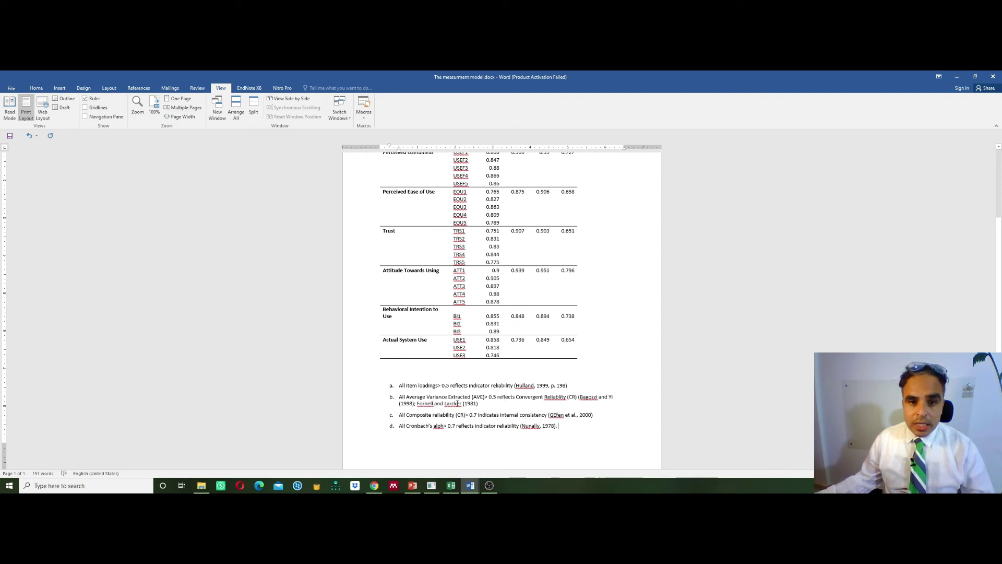
- Add a superscript b after the AVE column heading to reference the Average Variance Extracted note
scroll(501, 340, up, 3)
click(568, 219)
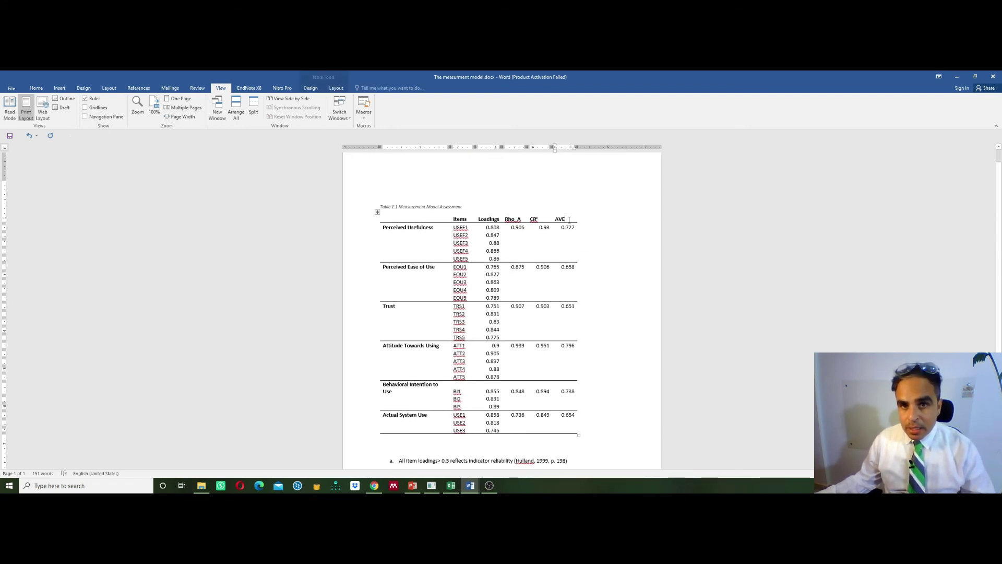
drag(568, 218, 566, 219)
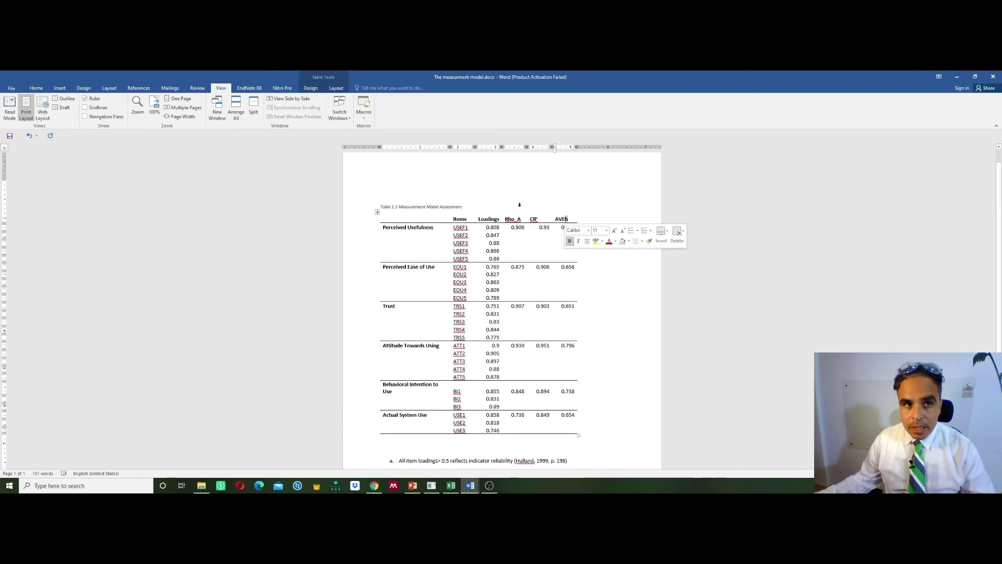
click(36, 88)
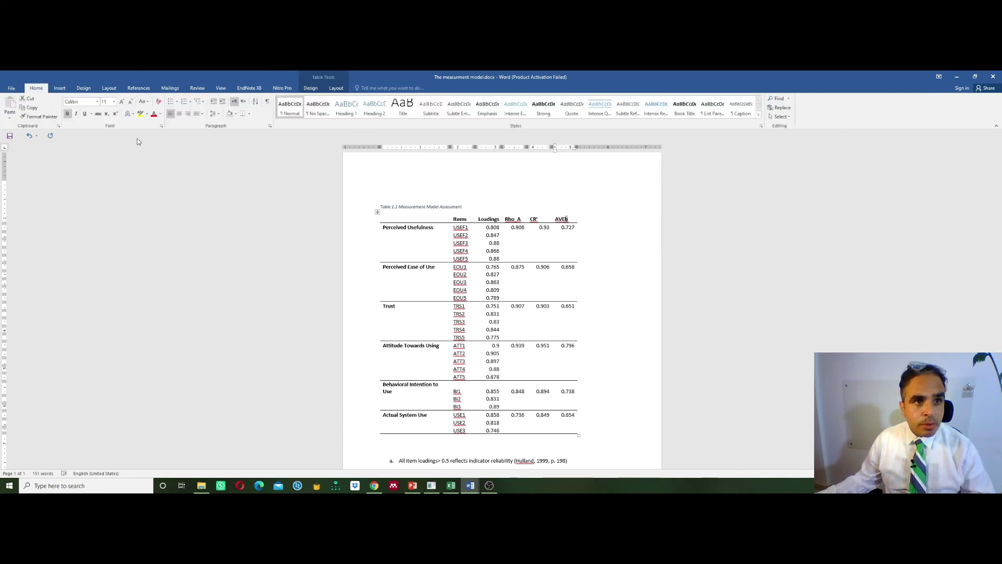
click(116, 113)
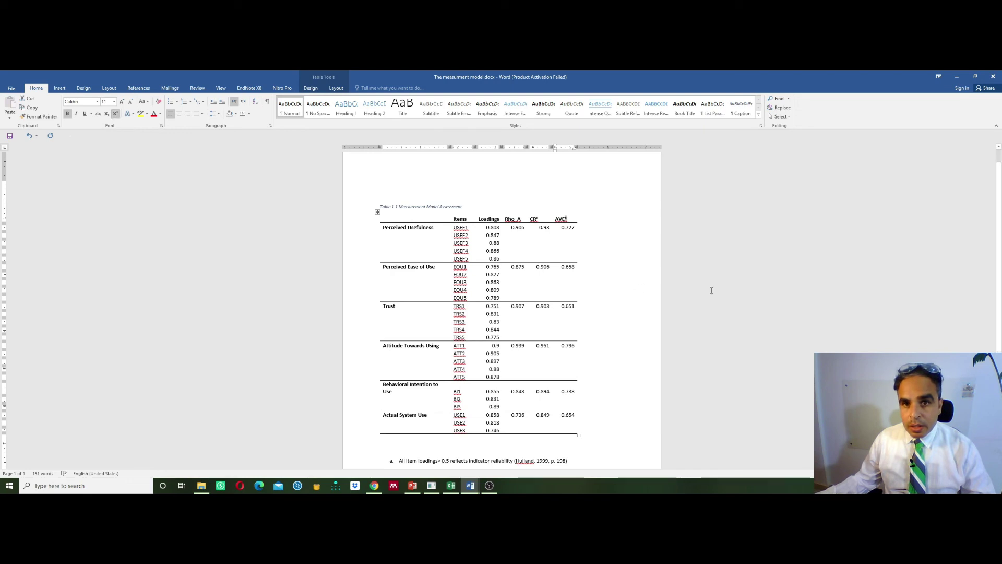
click(626, 246)
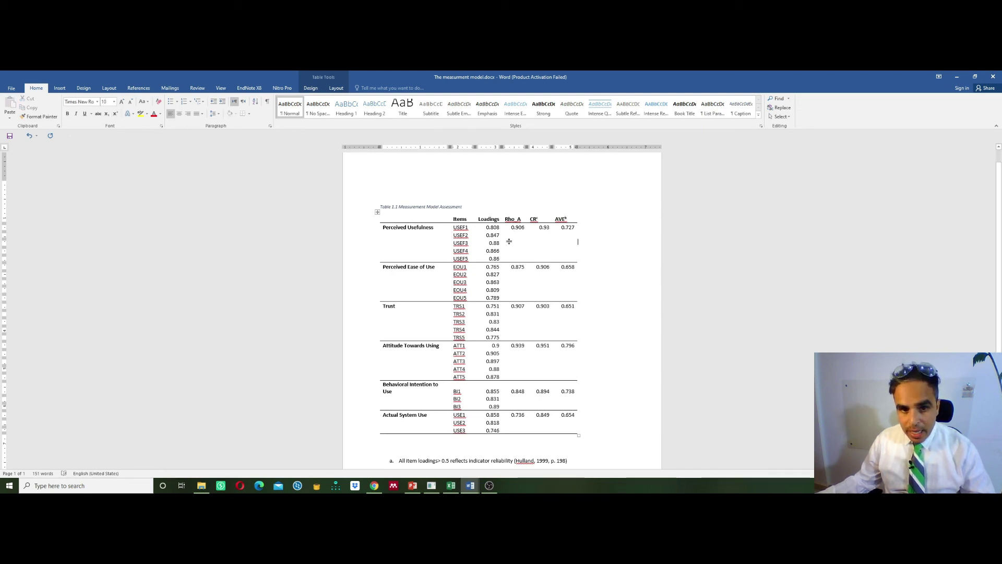
- Check the lettered criteria notes and try to add a note reference after the Rho_A column heading
scroll(409, 446, down, 3)
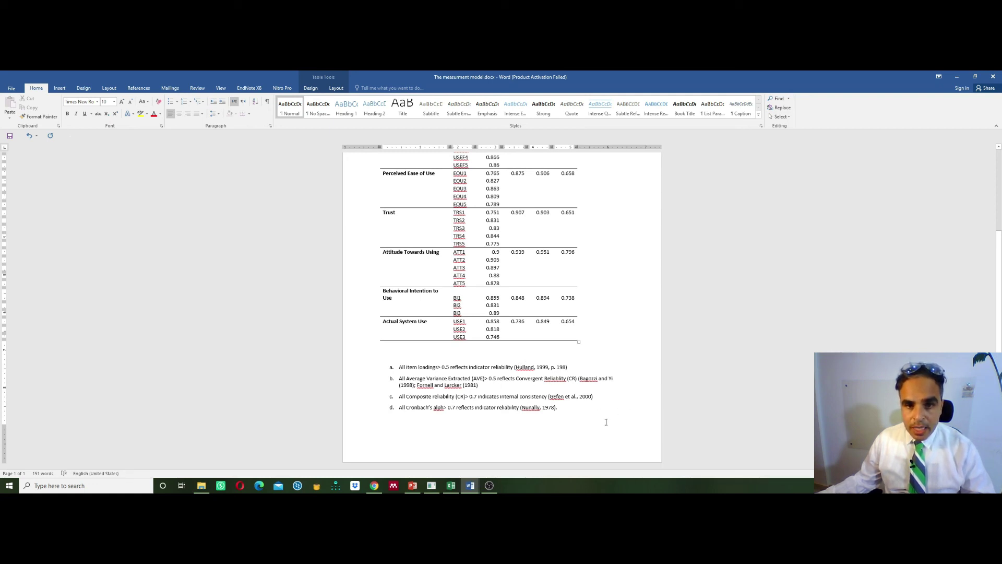
scroll(614, 401, up, 2)
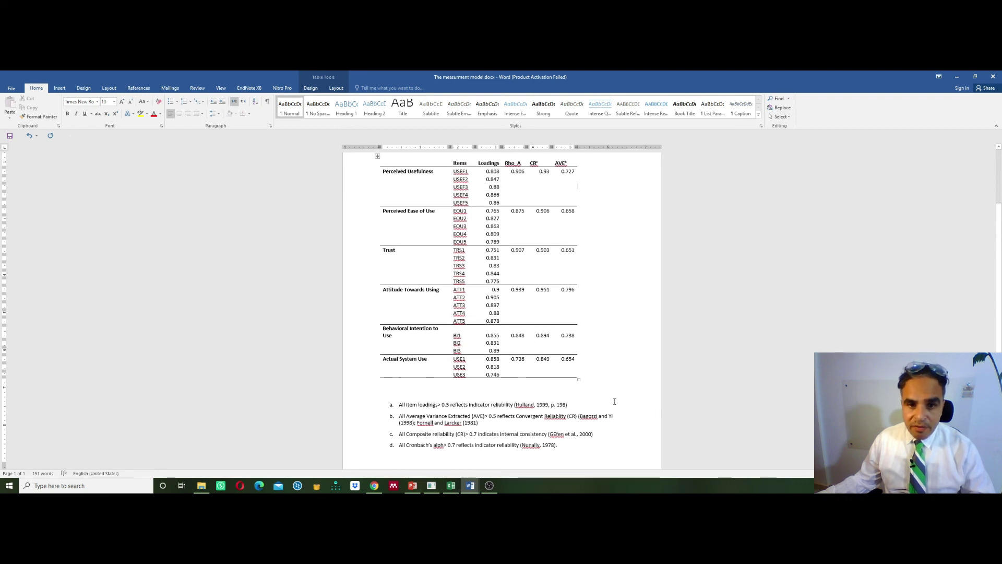
scroll(614, 401, up, 3)
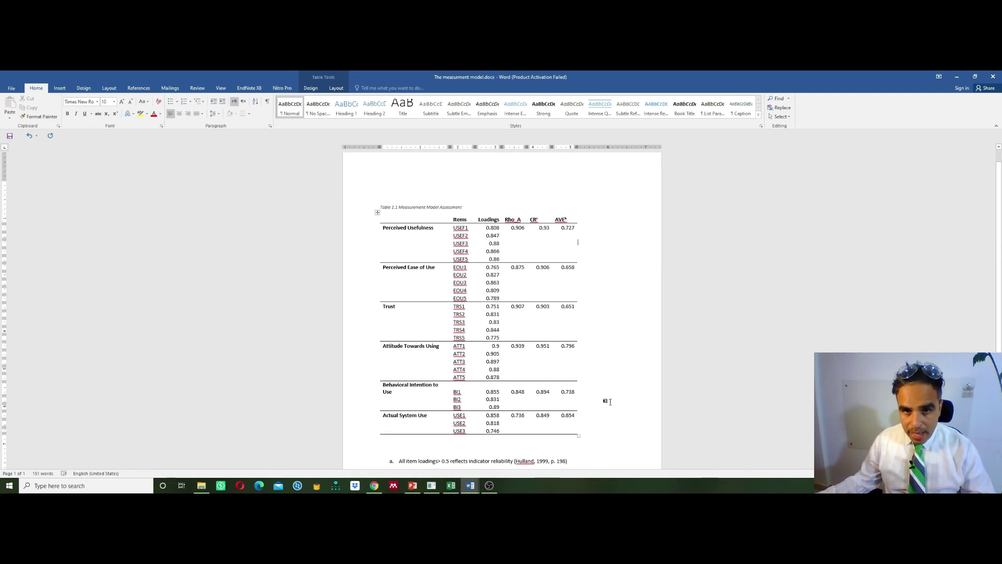
click(524, 220)
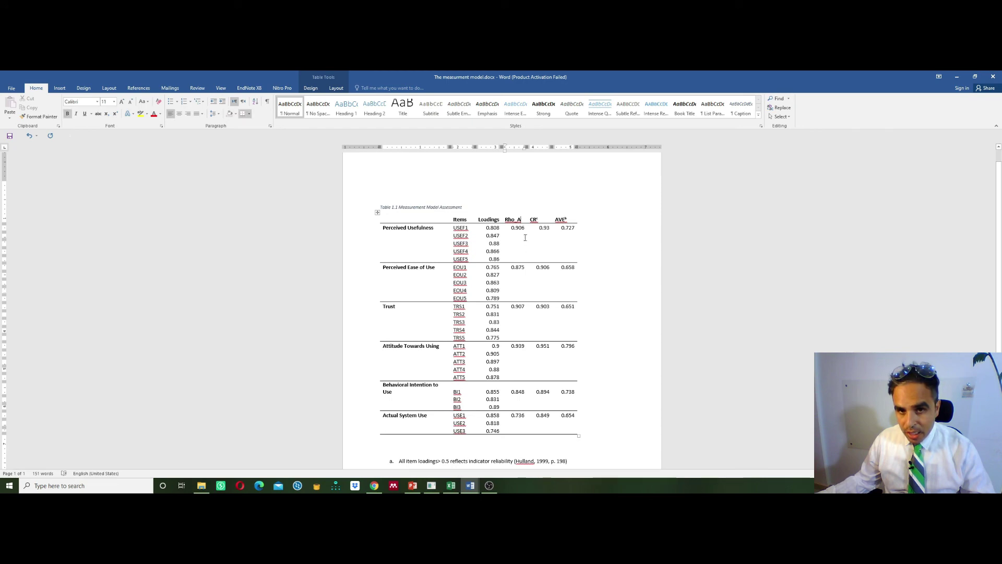
text(a)
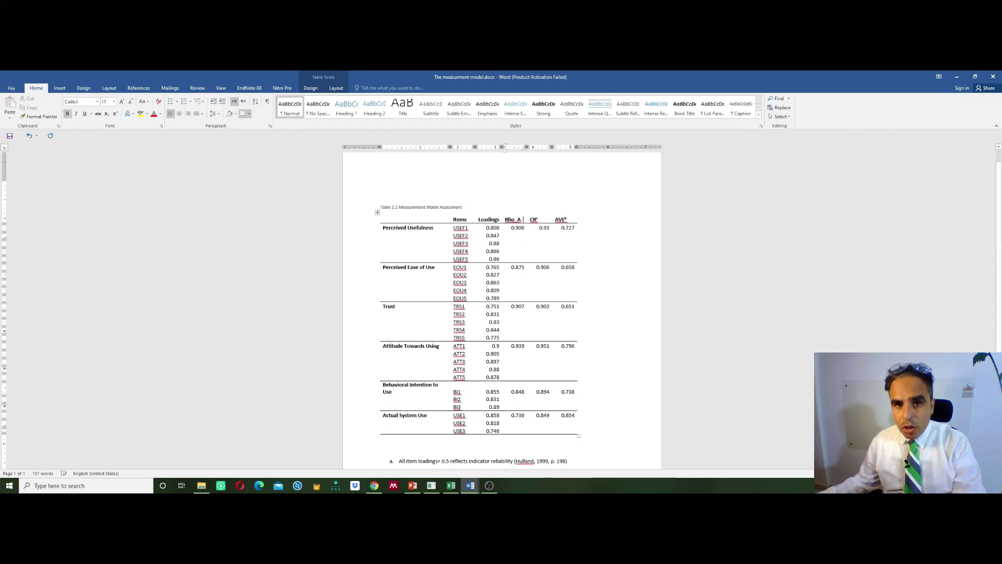
- Review the captioned Measurement Model Assessment table together with the lettered criteria notes below it
scroll(584, 299, down, 5)
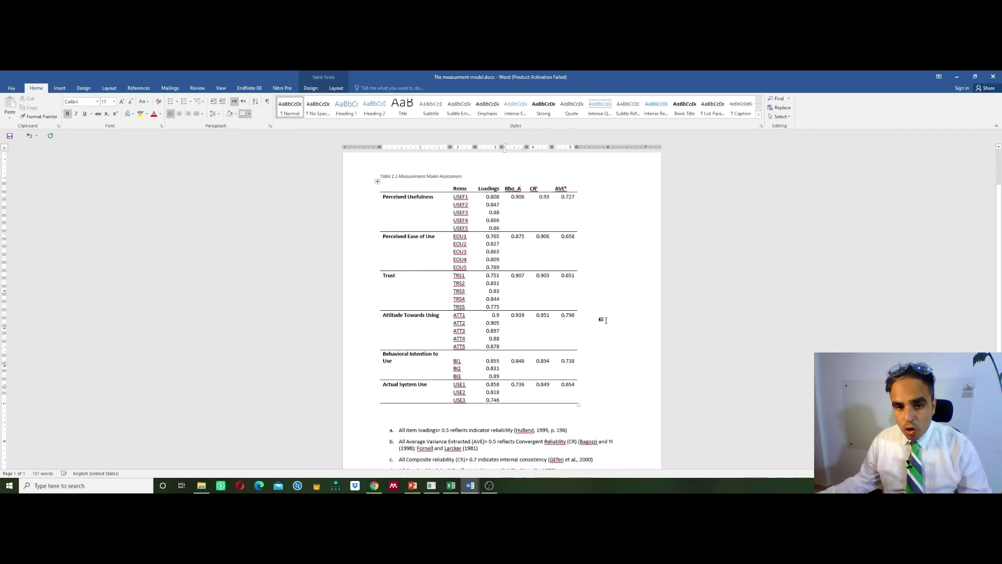
scroll(603, 320, up, 4)
scroll(599, 324, down, 4)
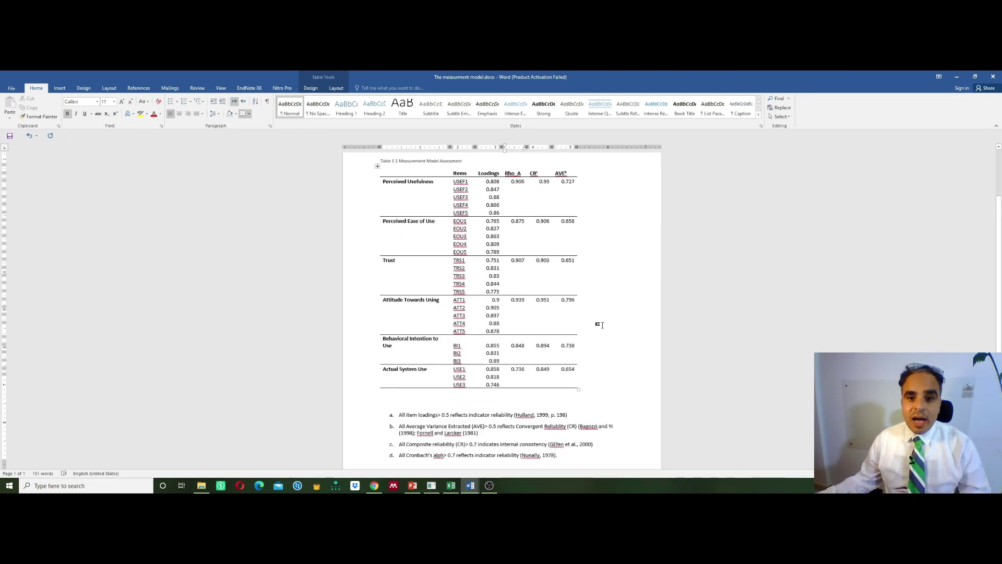
scroll(601, 326, up, 5)
scroll(598, 325, down, 2)
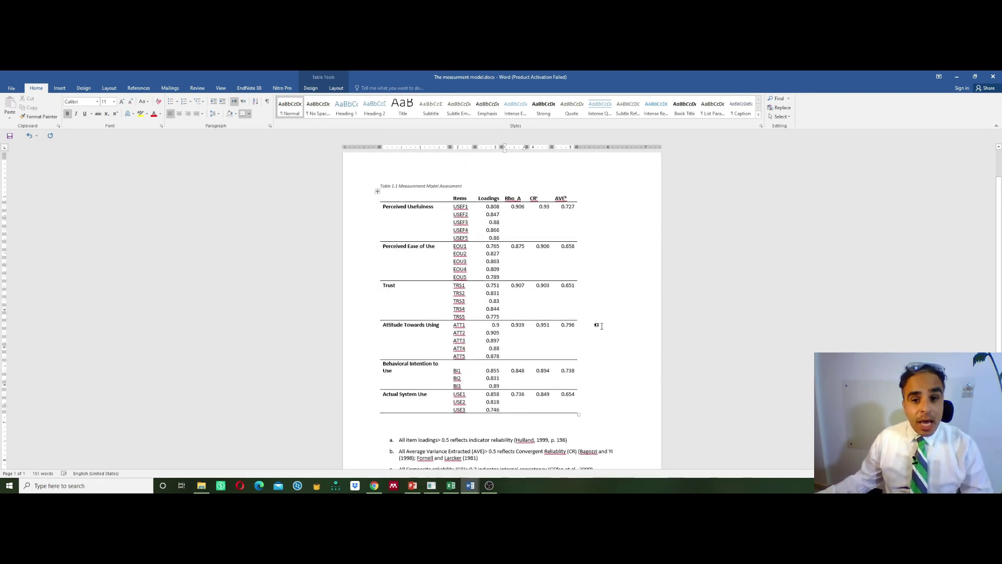
scroll(423, 351, up, 2)
drag(341, 226, 331, 452)
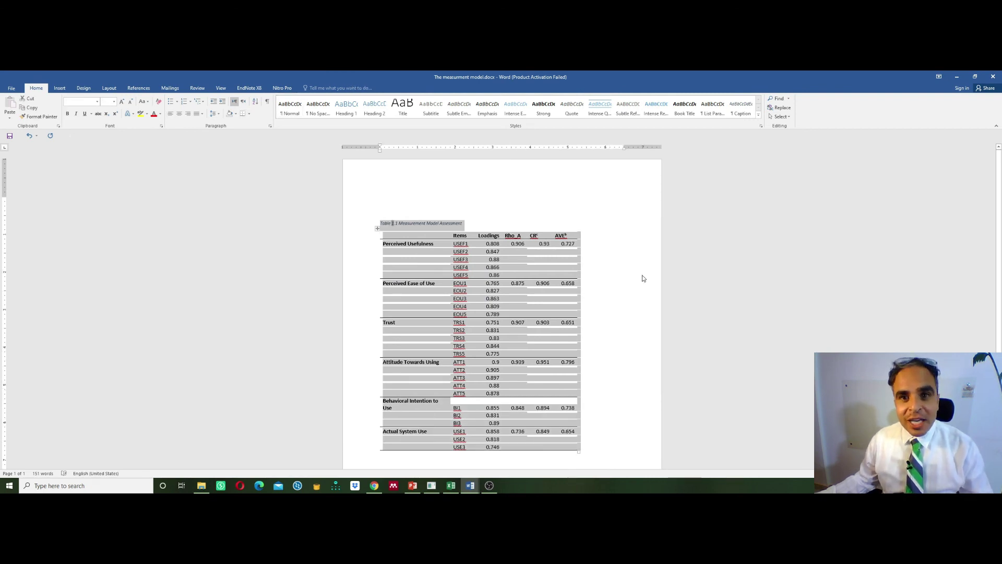
click(640, 278)
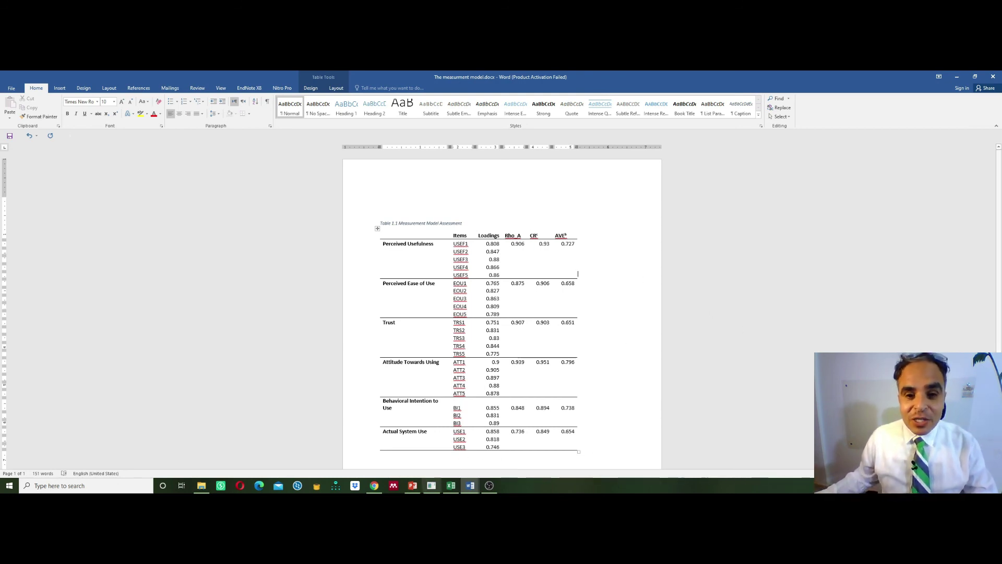
- Switch to SmartPLS, examine the basic settings of the PLS Algorithm setup, and close it without starting a calculation
mouse_move(443, 486)
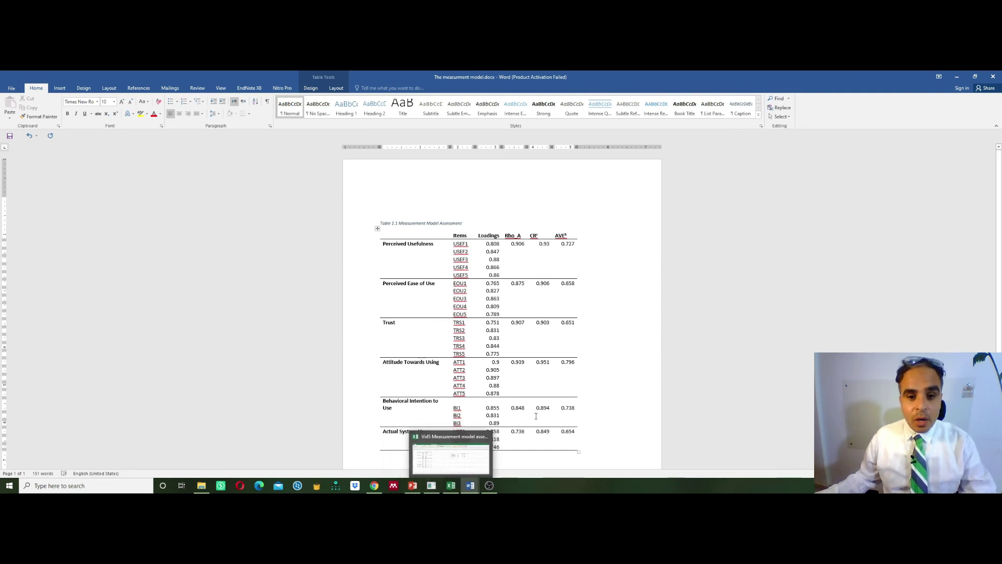
click(428, 490)
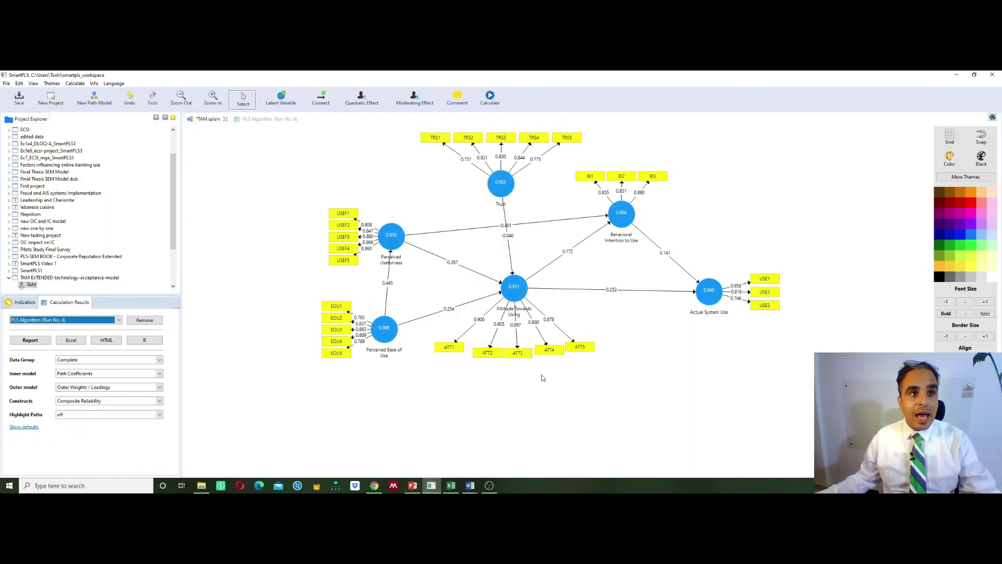
click(76, 84)
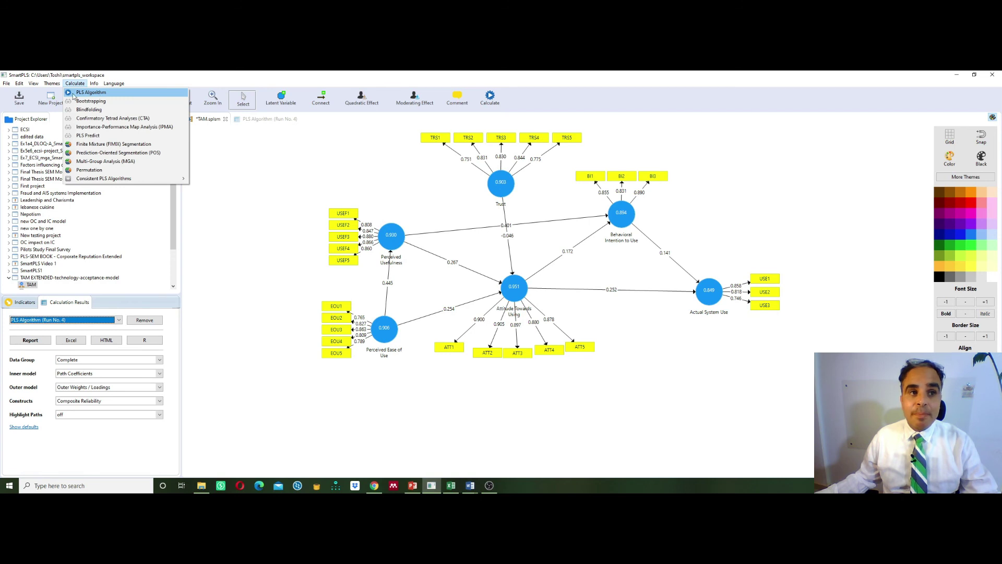
click(106, 95)
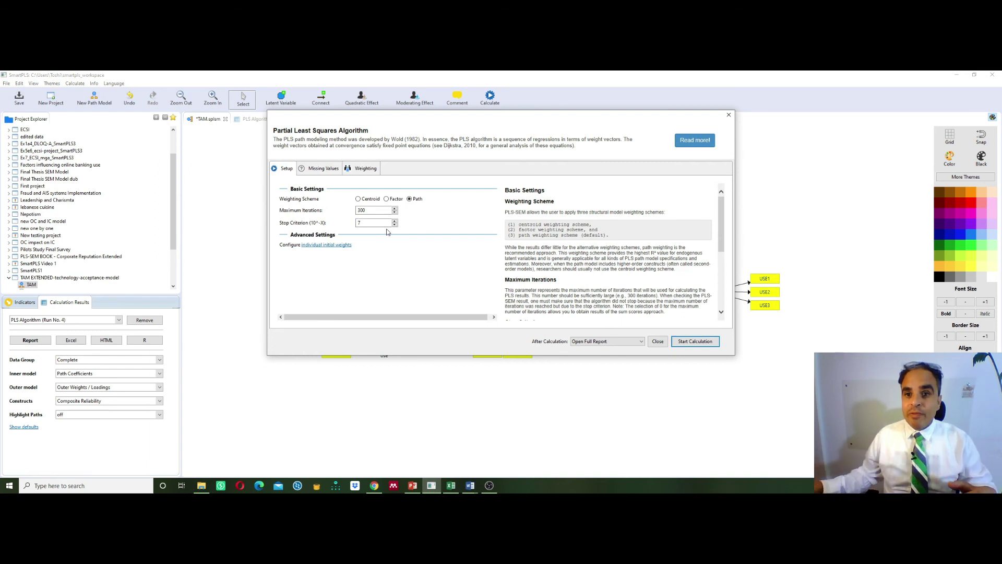
click(659, 341)
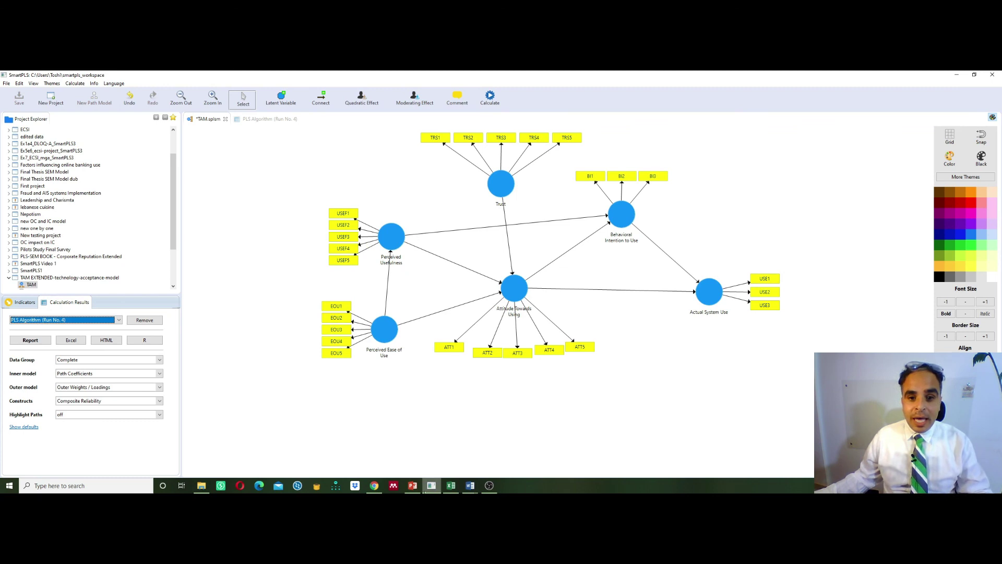
- Switch to the PowerPoint presentation and display the "What do we look at?" slide listing the assessment criteria
click(412, 485)
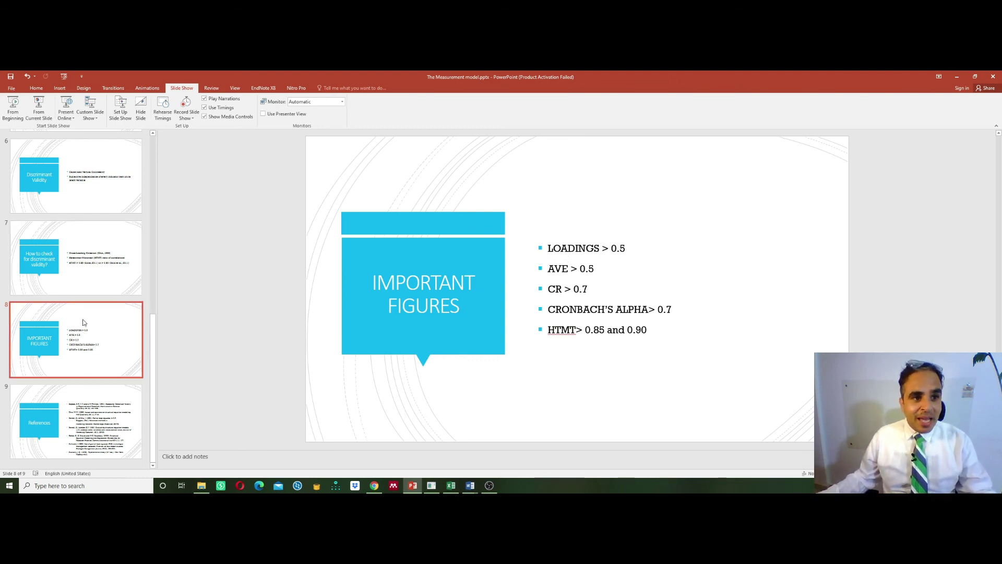
scroll(82, 324, up, 5)
scroll(104, 334, up, 2)
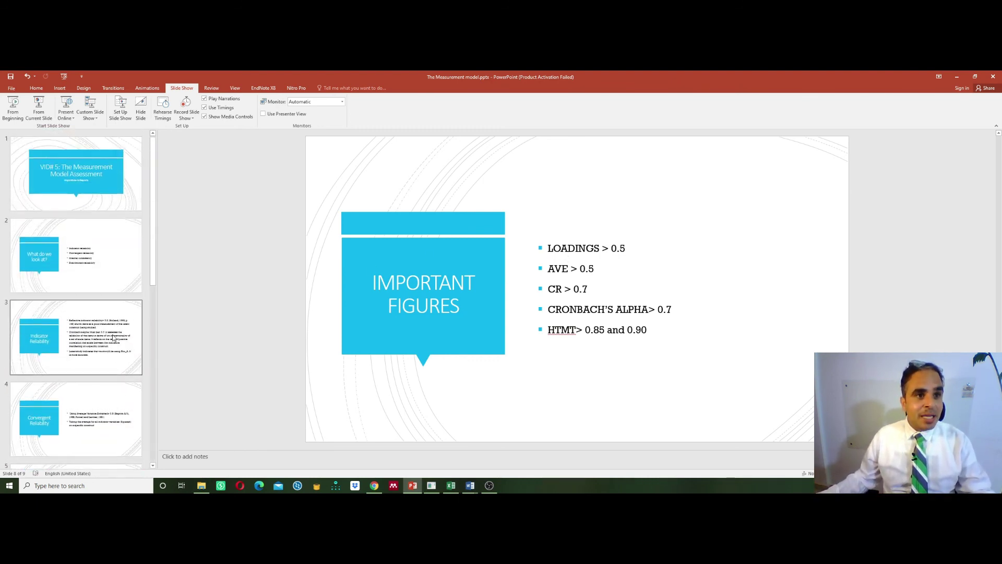
click(96, 251)
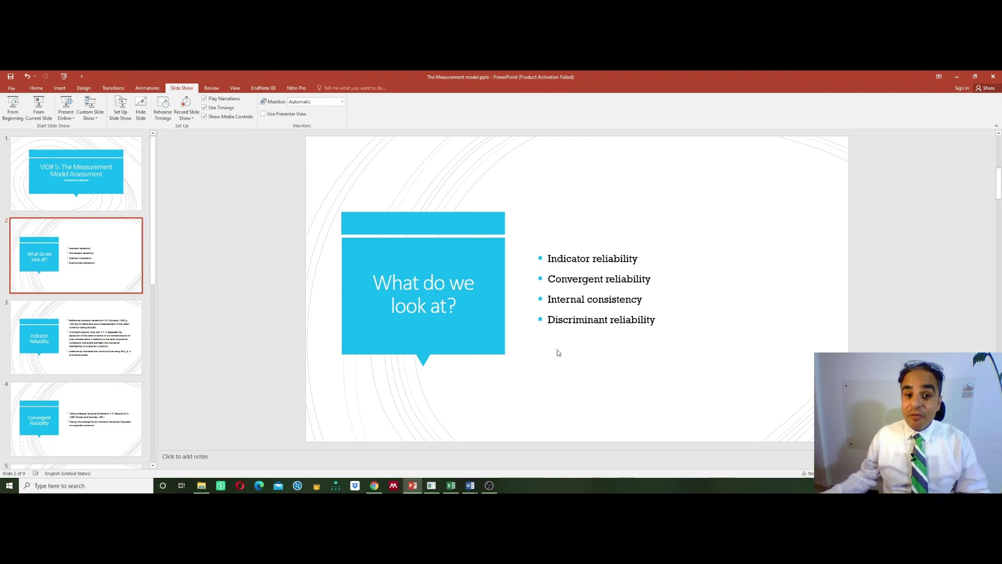
- Return to SmartPLS, examine the Construct Reliability and Validity results of the PLS Algorithm run, and go back to the TAM model
click(431, 485)
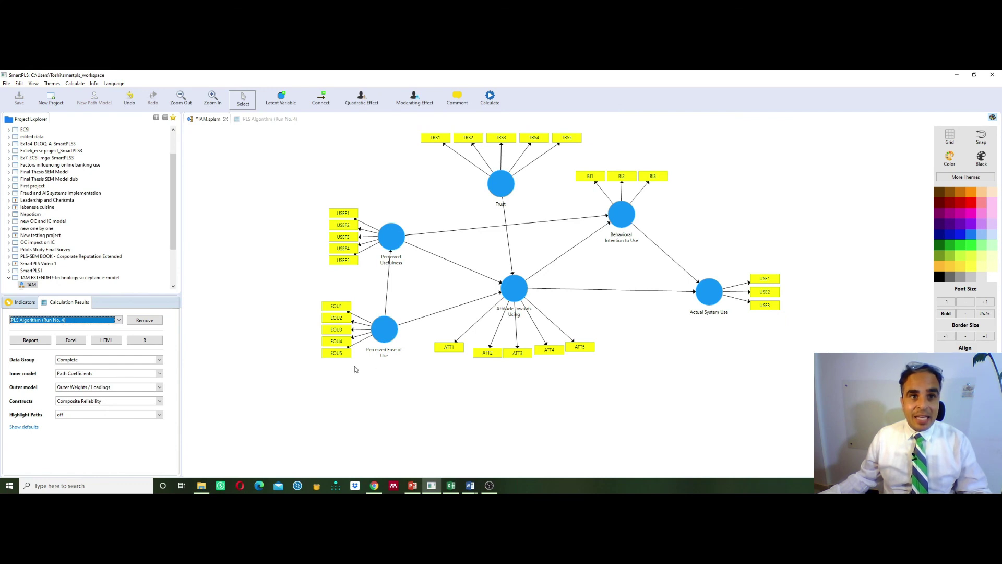
click(282, 119)
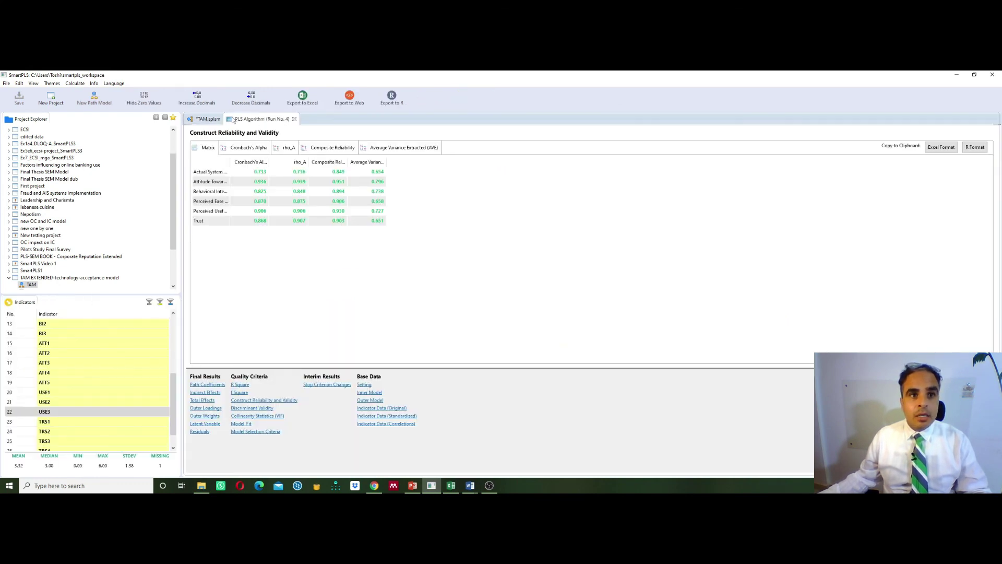
click(207, 119)
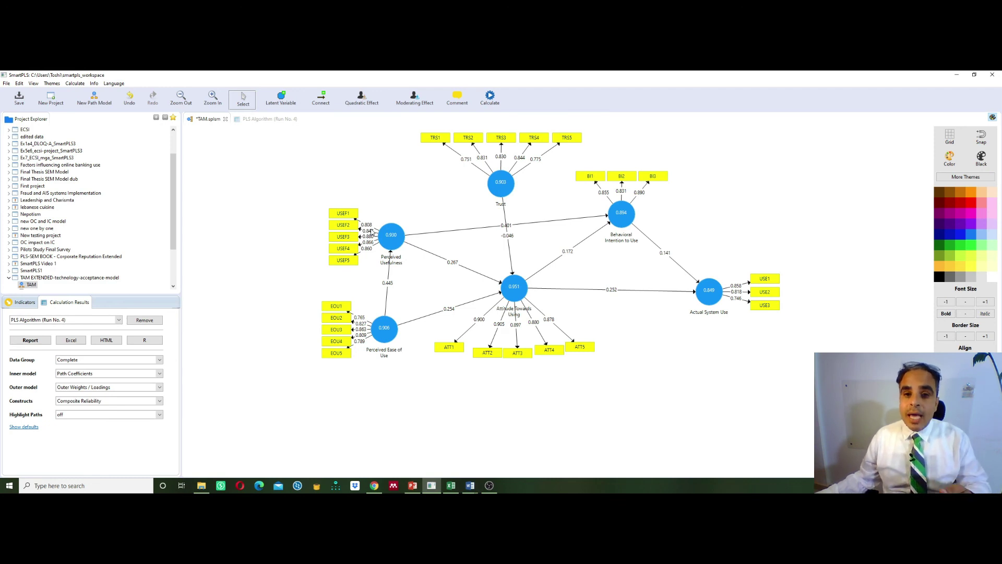
- Show Cronbach's Alpha, R Square and finally Average Variance Extracted (AVE) as the construct values in the TAM diagram
click(118, 389)
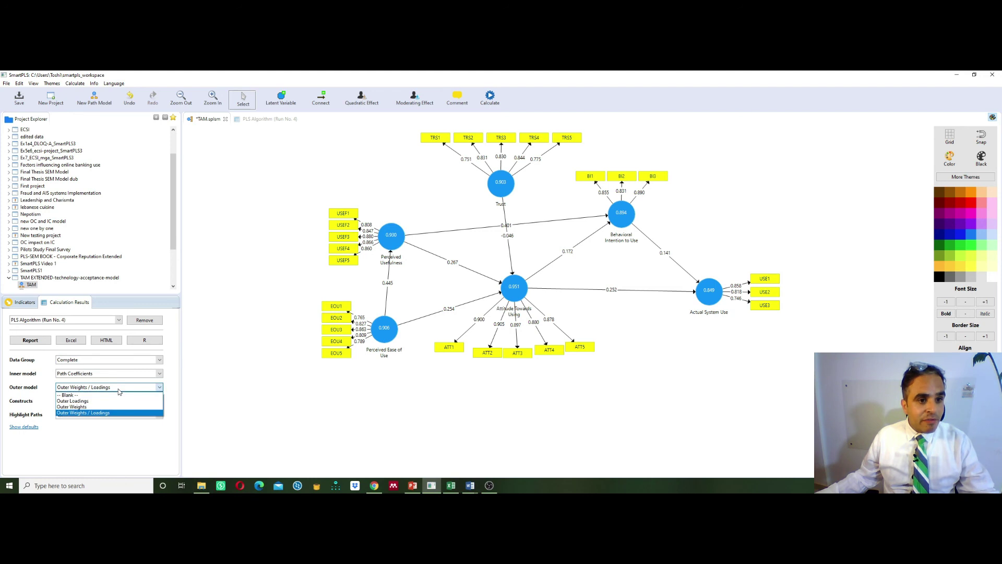
click(118, 388)
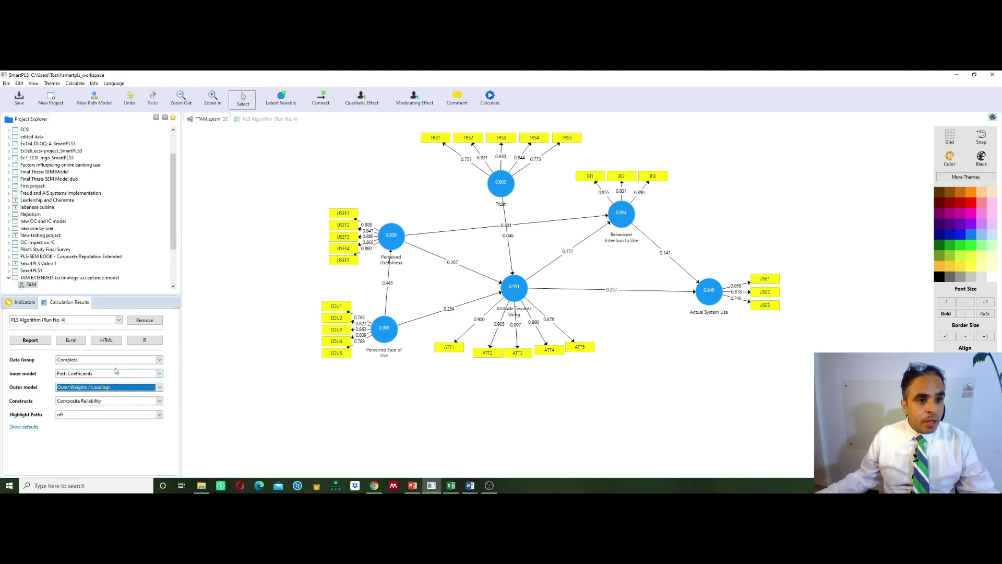
click(104, 400)
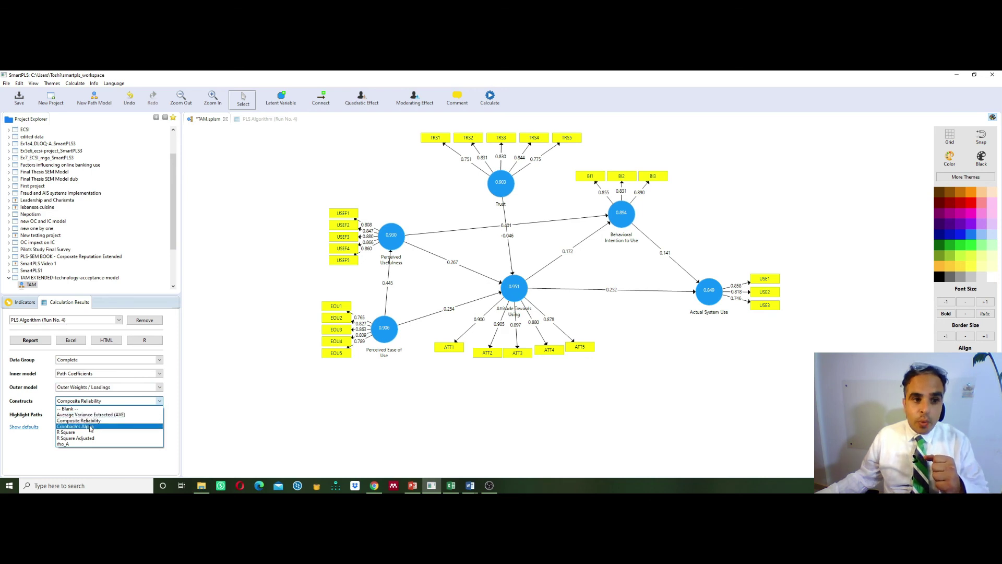
click(91, 426)
click(89, 404)
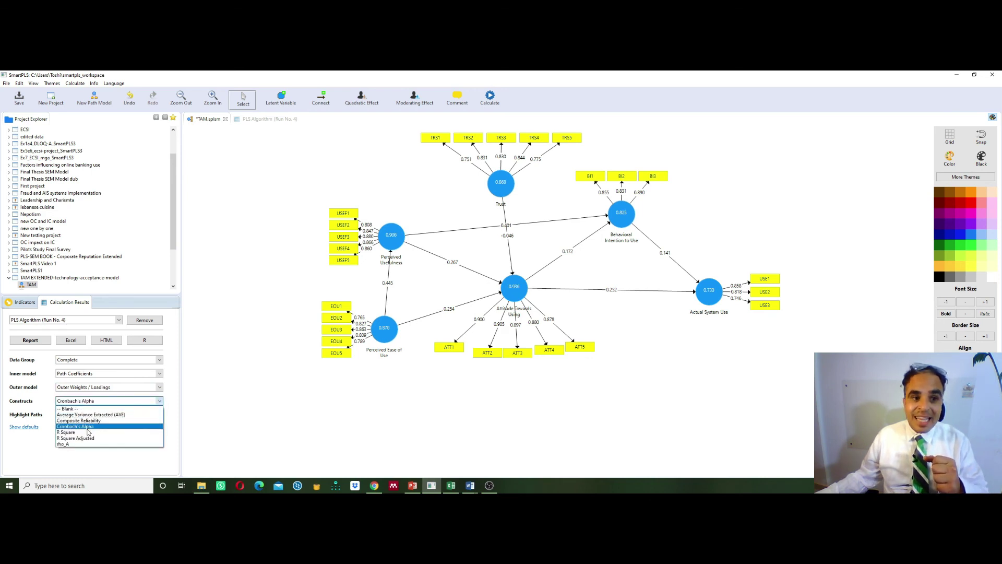
click(89, 432)
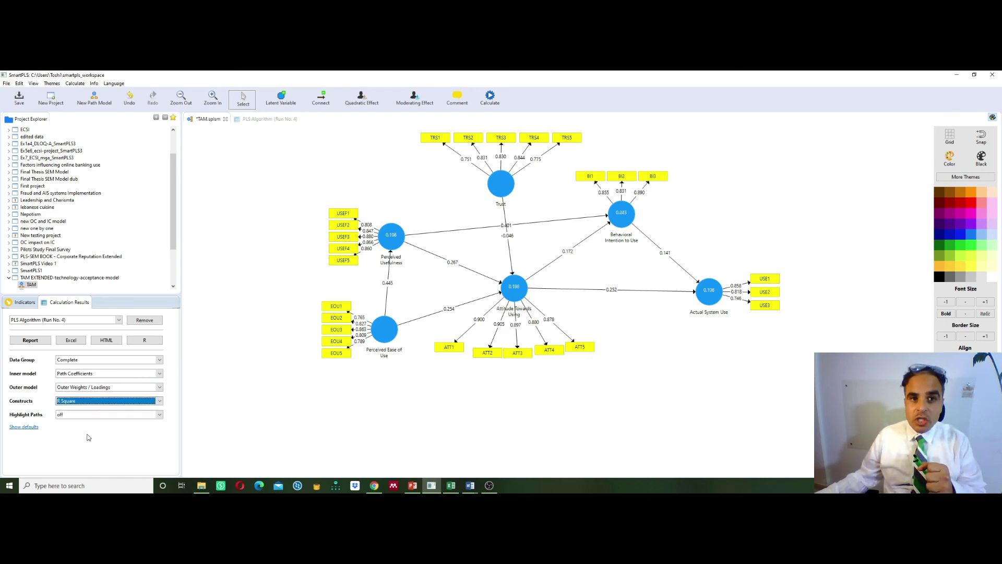
click(97, 402)
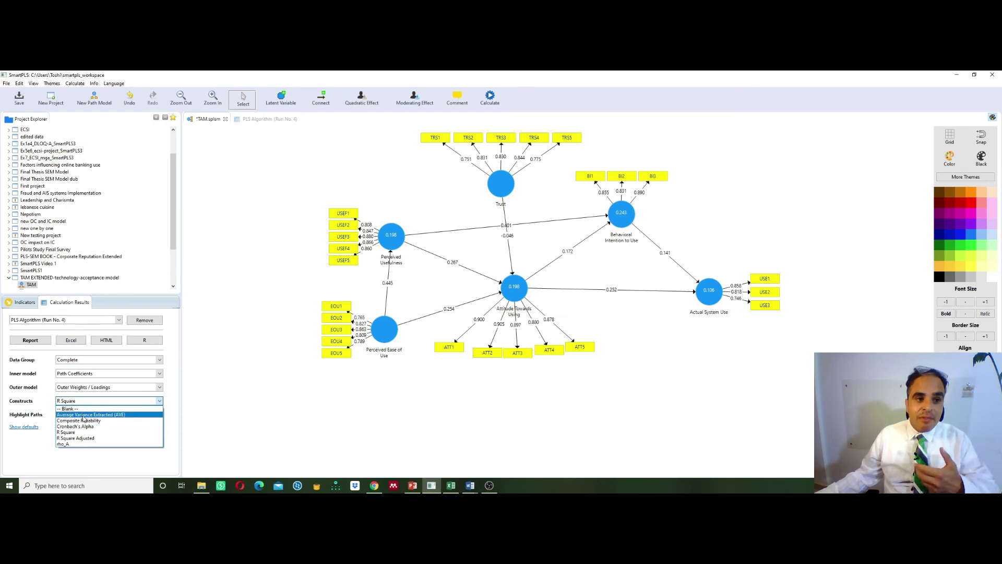
click(84, 415)
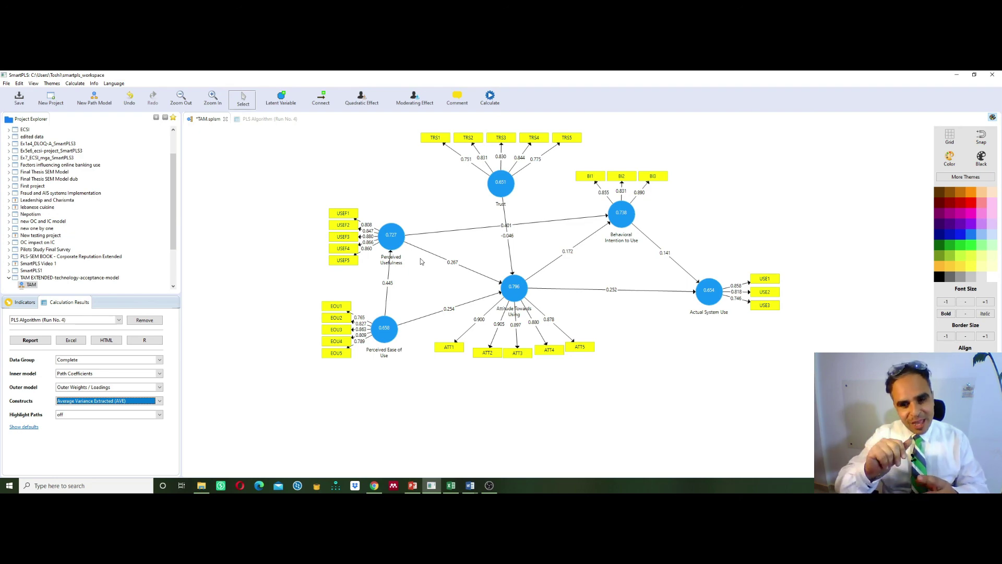
click(489, 486)
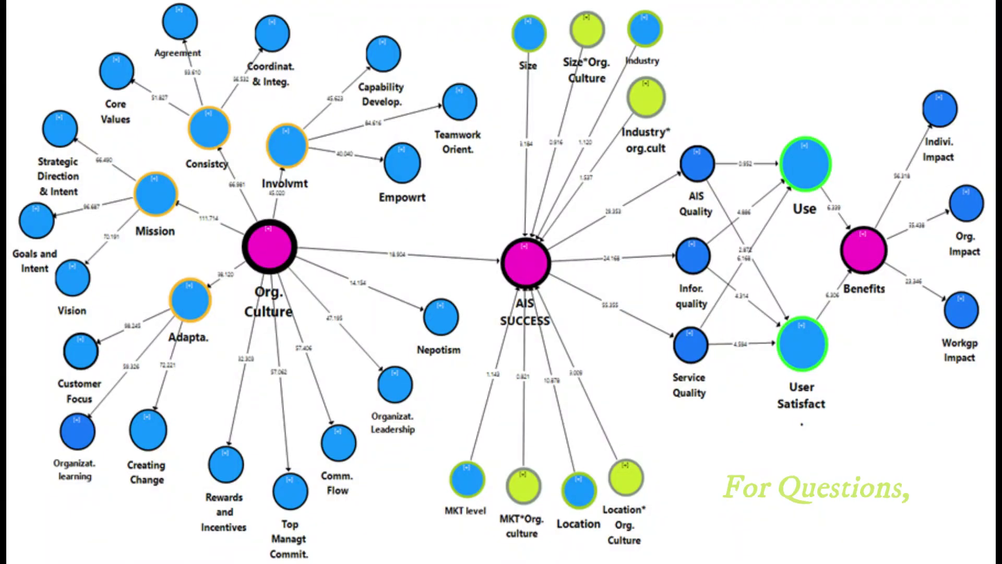